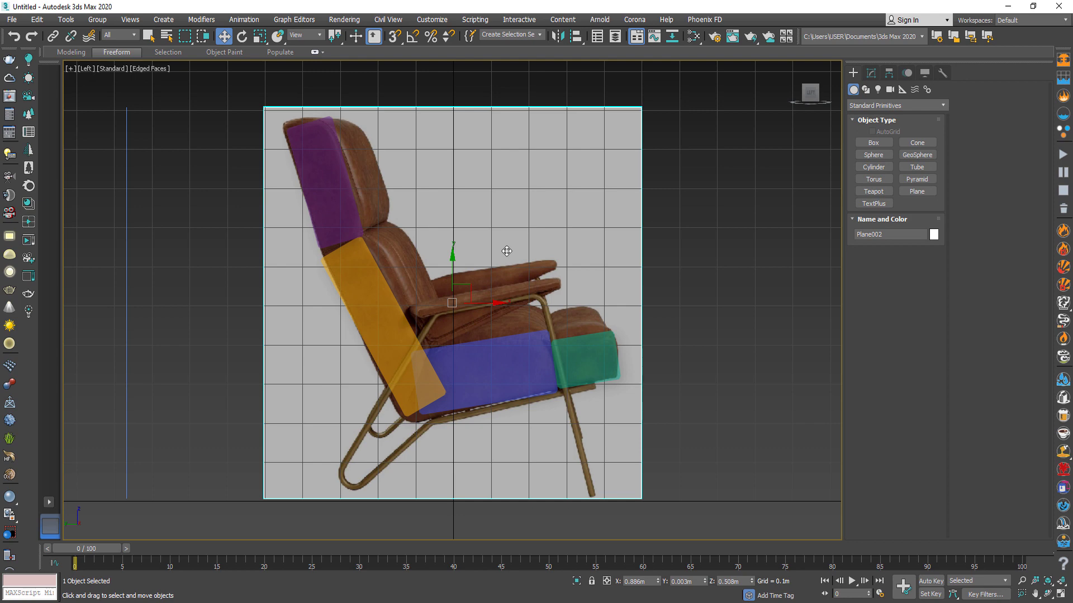
- Start a Line spline at the seam below the headrest and trace the backrest's upper front curve down to the armrest
left_click(661, 240)
left_click(865, 90)
left_click(873, 152)
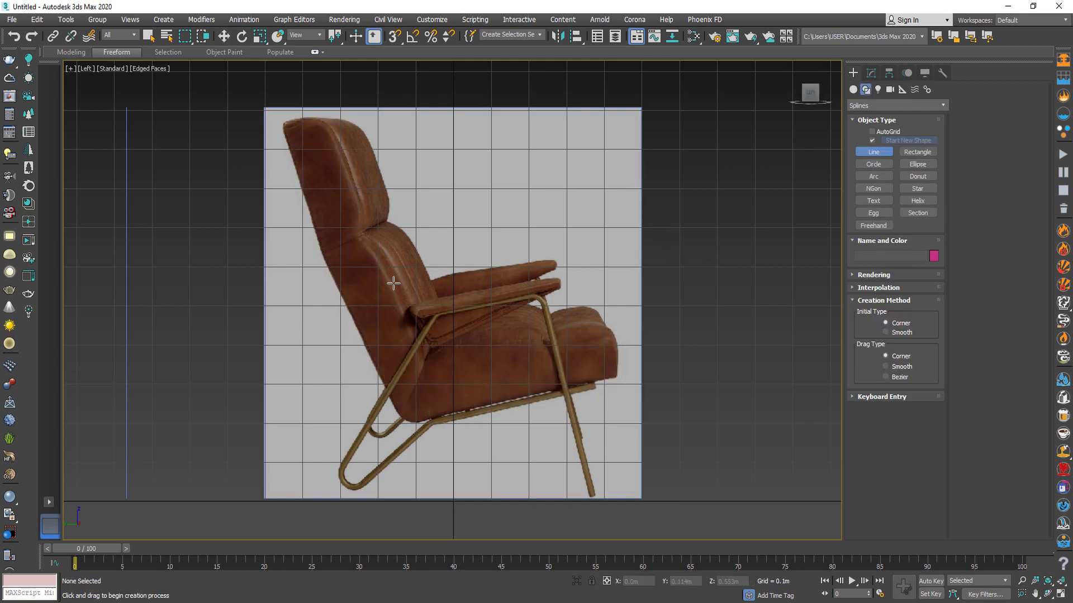
scroll(395, 283, "up", 5)
left_click(322, 230)
scroll(369, 207, "up", 4)
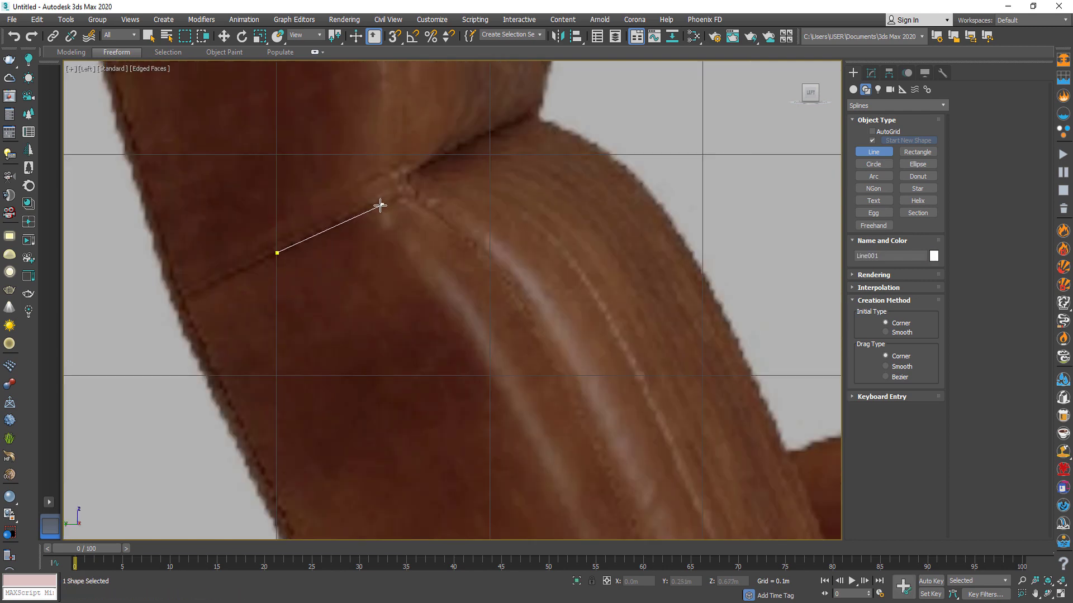
left_click(431, 208)
scroll(434, 207, "down", 4)
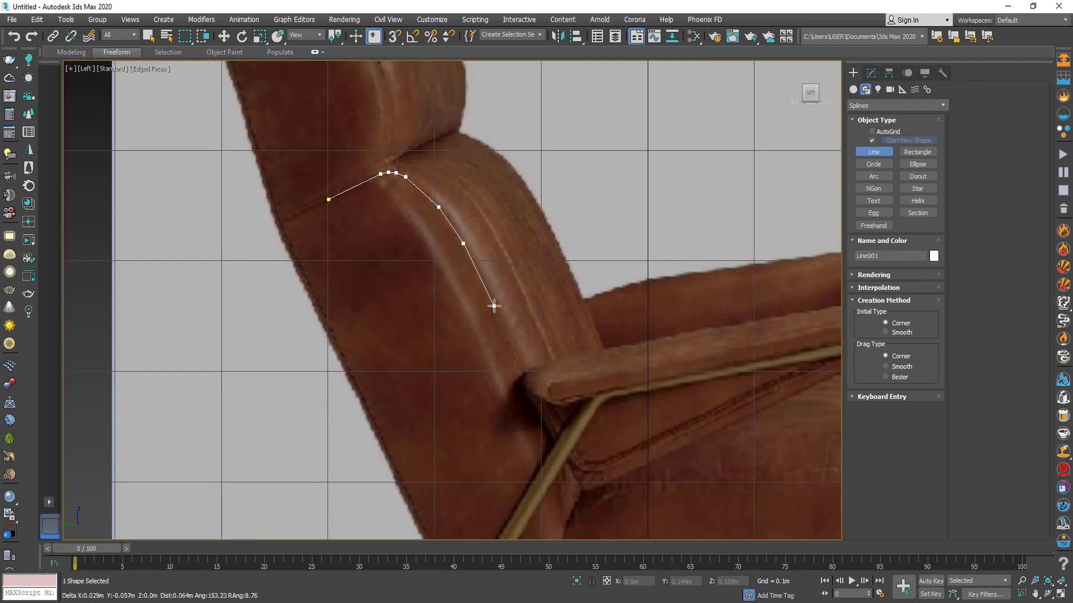
middle_click_drag(510, 342, 512, 264)
scroll(512, 264, "up", 2)
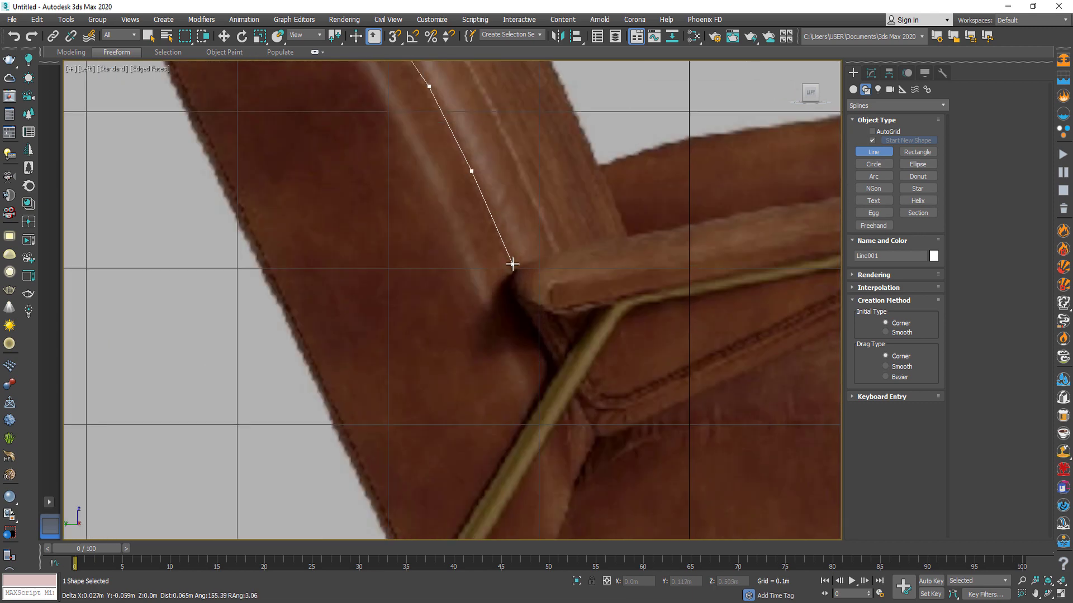
- Continue the backrest outline past the armrest, along the rear of the seat and around the backrest's lower corner
left_click(553, 359)
middle_click_drag(560, 413, 554, 283)
left_click(563, 305)
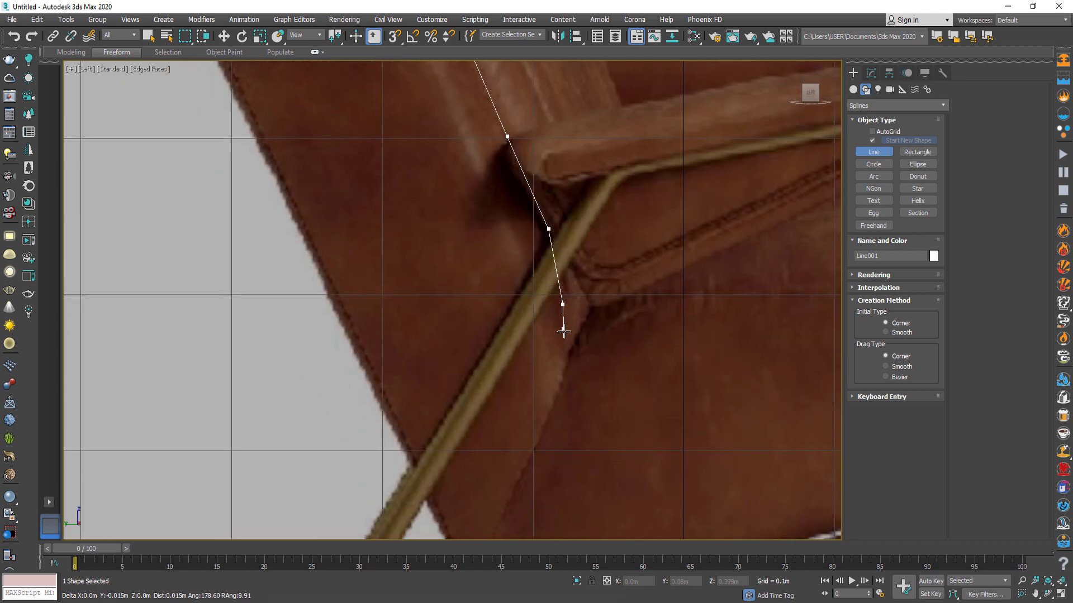
scroll(564, 347, "up", 2)
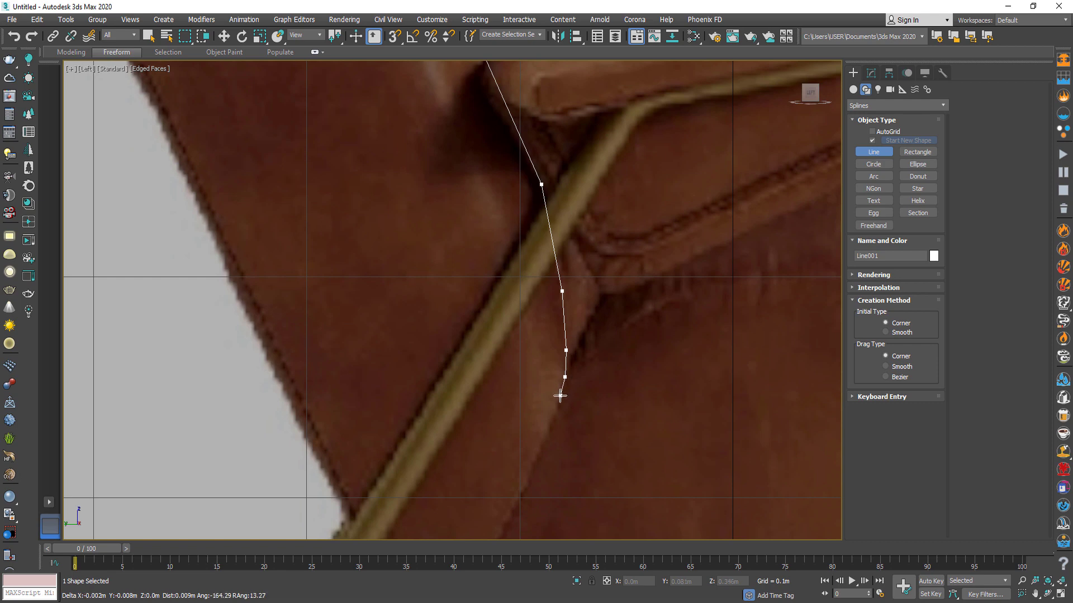
left_click(560, 396)
scroll(560, 396, "down", 1)
left_click(527, 370)
scroll(473, 454, "up", 1)
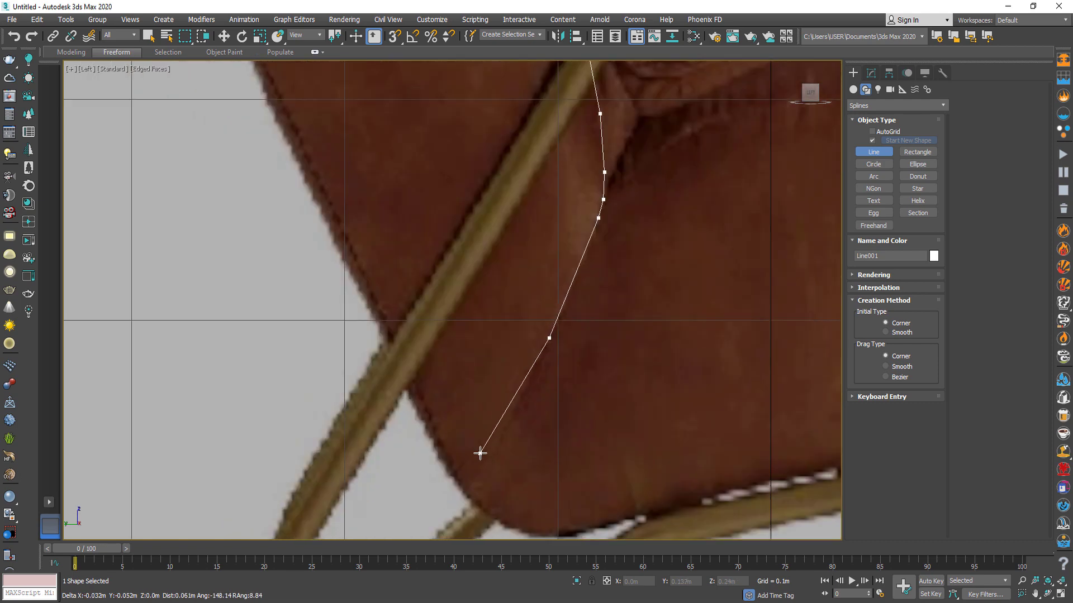
left_click(484, 478)
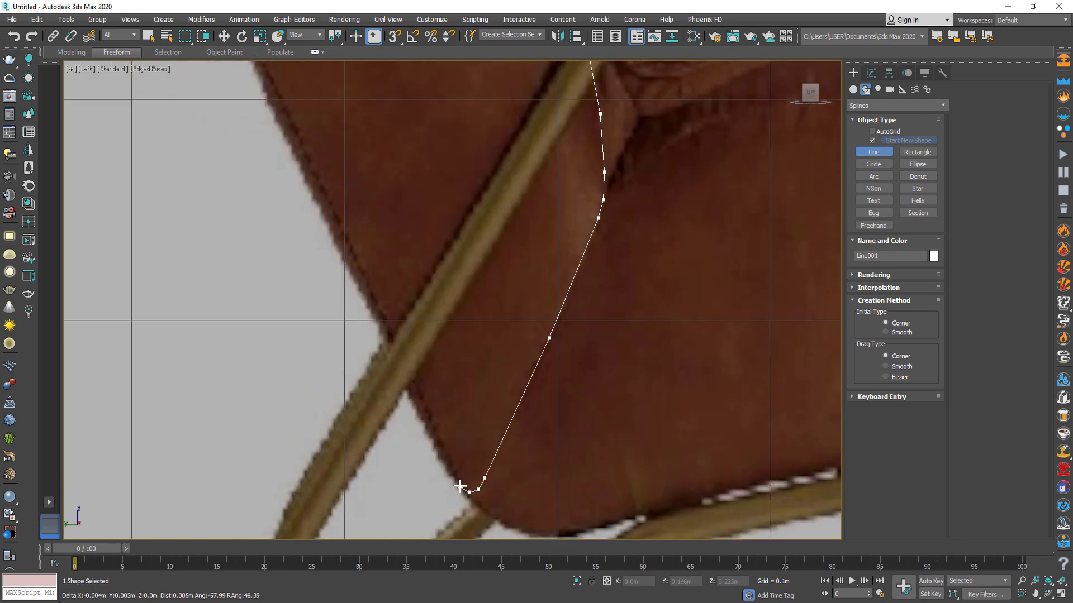
left_click(460, 486)
- Trace the backrest's rear edge upward to the headrest seam, spacing the points to match those on the front side
scroll(459, 487, "down", 2)
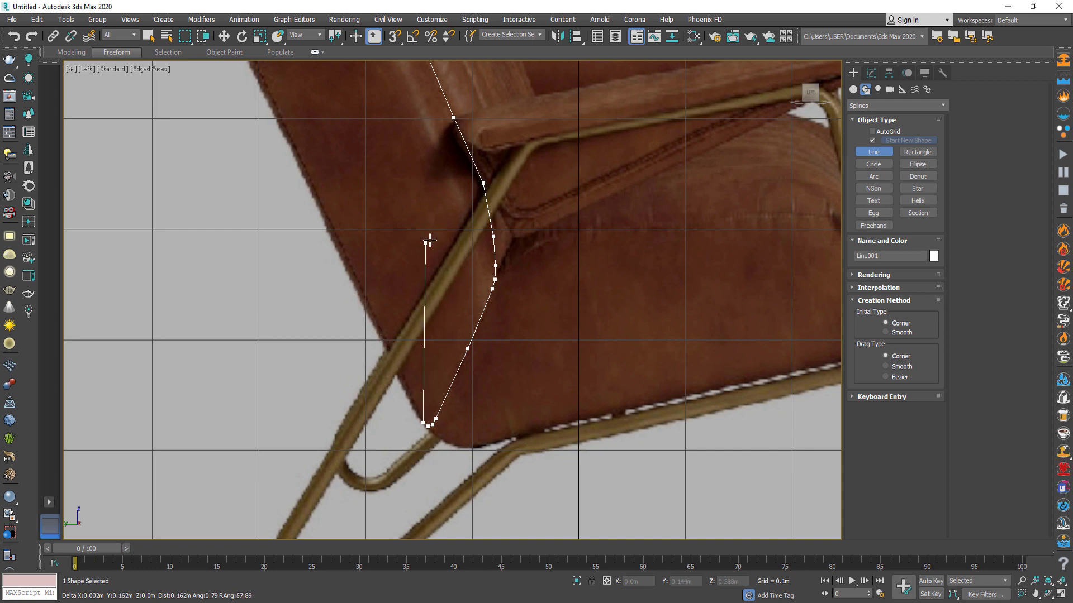
middle_click_drag(284, 185, 358, 290)
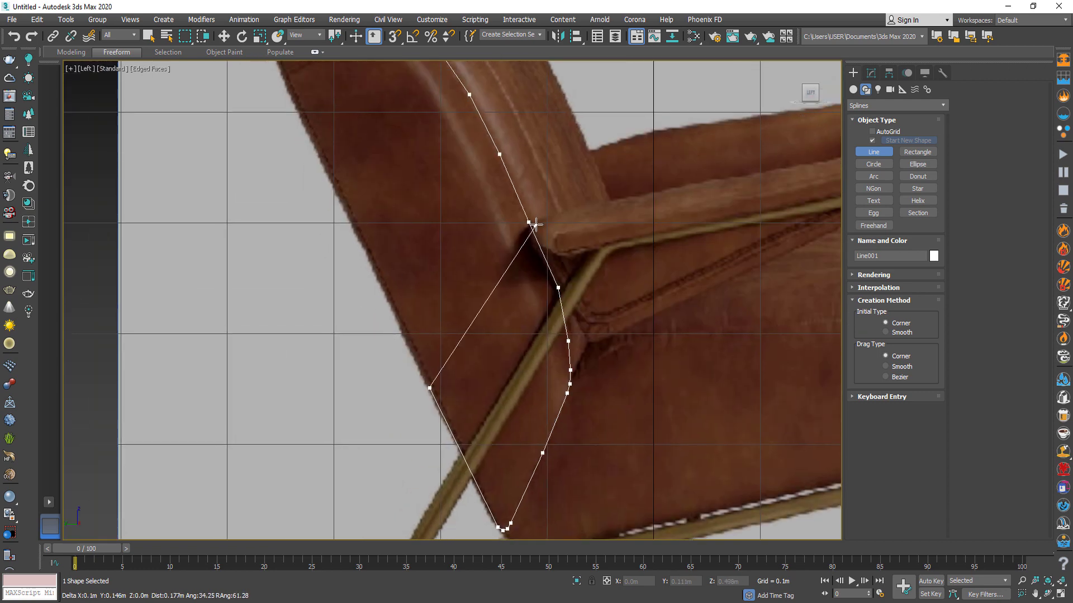
left_click(395, 310)
left_click(360, 236)
left_click(323, 168)
middle_click_drag(340, 203, 361, 246)
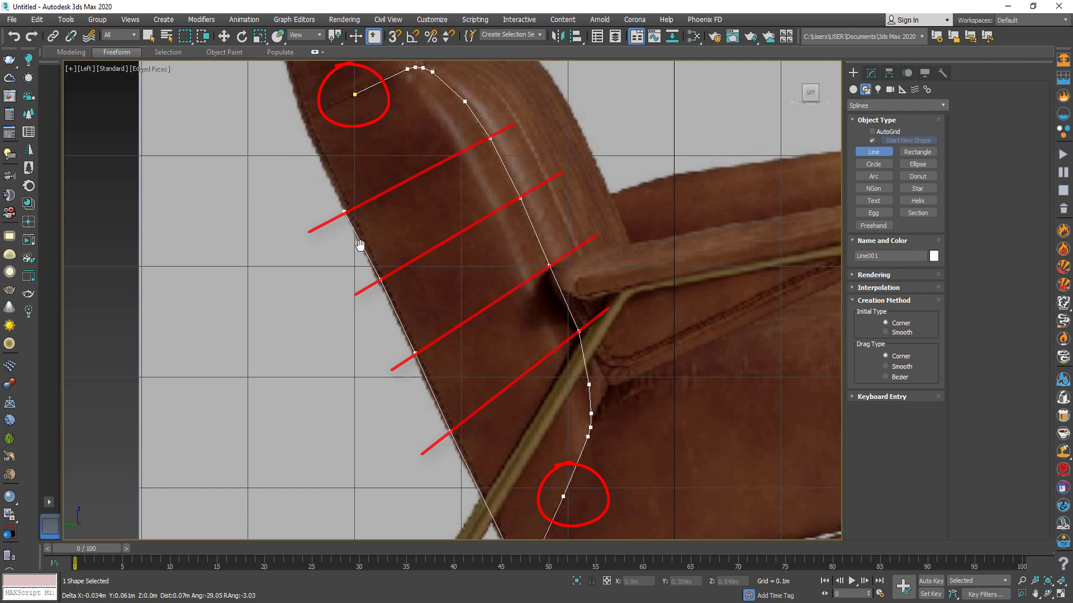
middle_click_drag(360, 244, 386, 291)
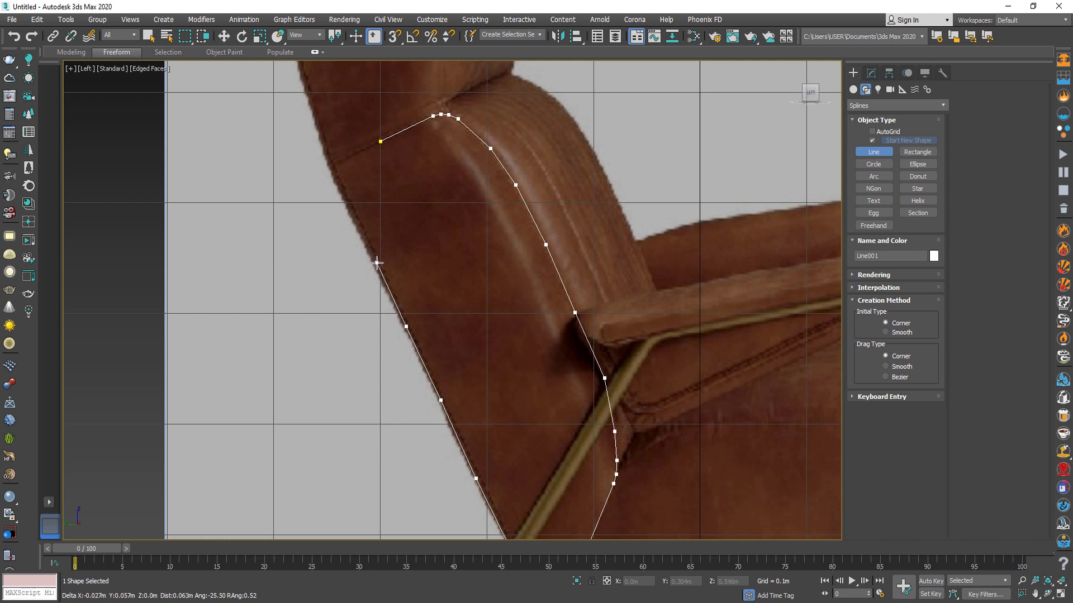
left_click(377, 262)
left_click(336, 179)
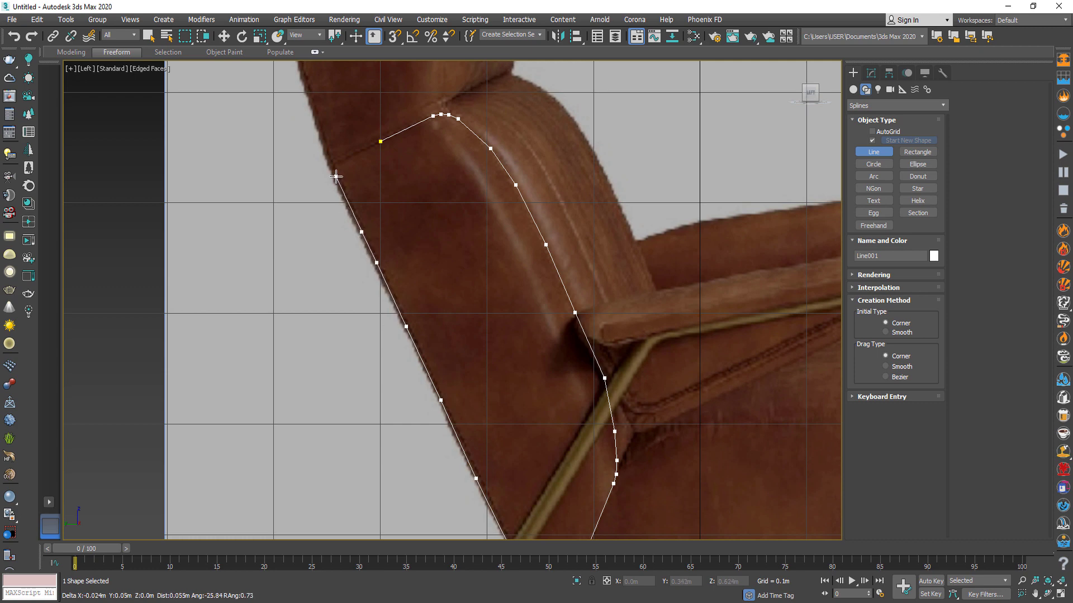
- Round the backrest outline's upper rear corner and close the spline at its starting point
scroll(336, 177, "up", 3)
left_click(335, 170)
scroll(336, 167, "up", 2)
left_click(338, 156)
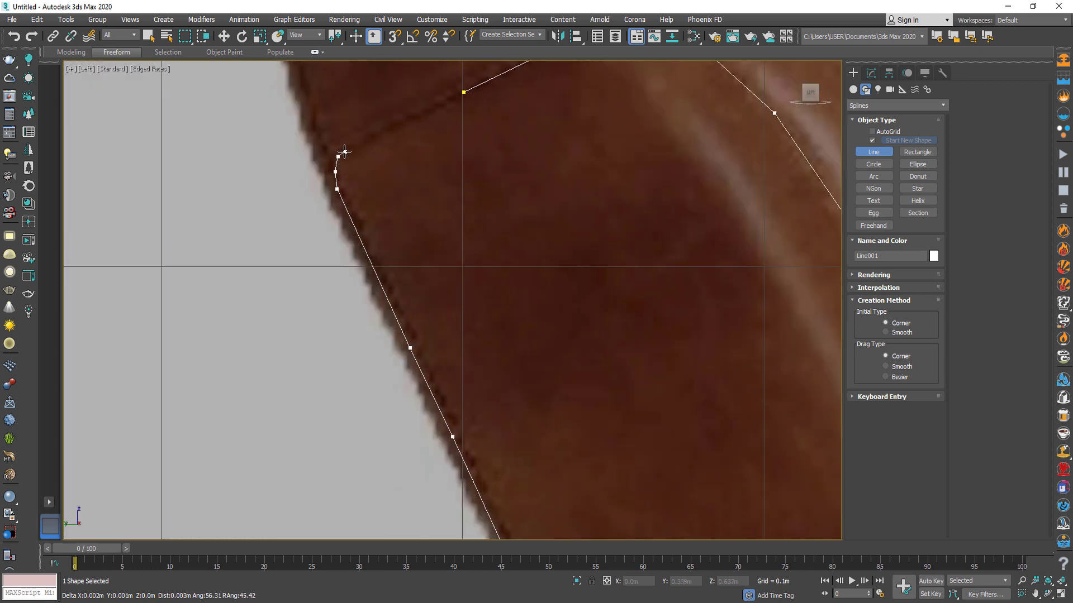
left_click(352, 149)
left_click(462, 92)
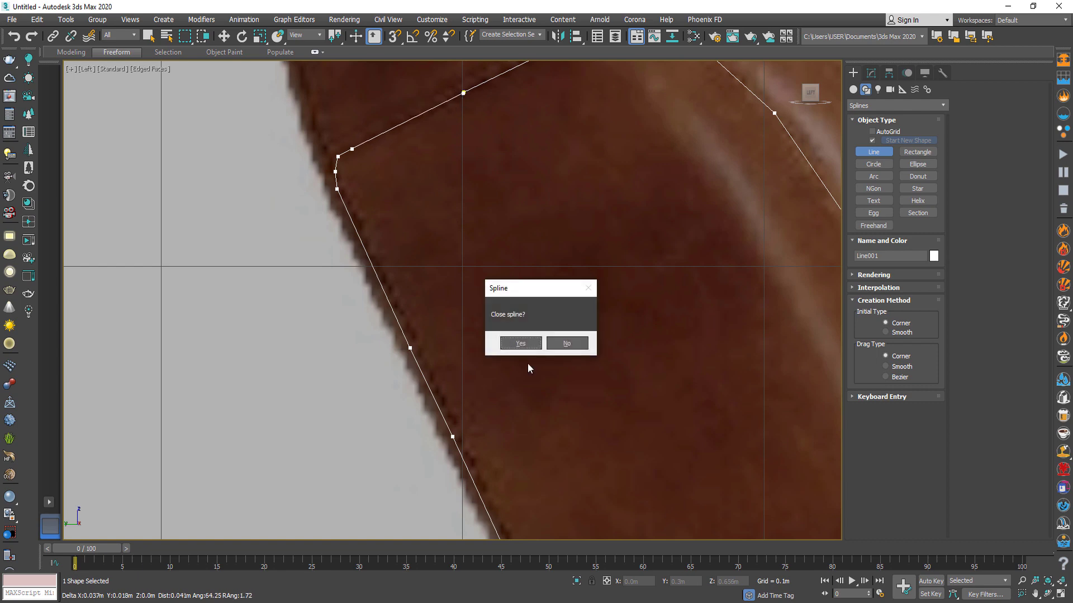
left_click(517, 342)
- Turn on 3D snapping and start the seat outline, snapping its first two points to vertices on the backrest's lower front edge
scroll(435, 214, "down", 4)
scroll(435, 214, "down", 2)
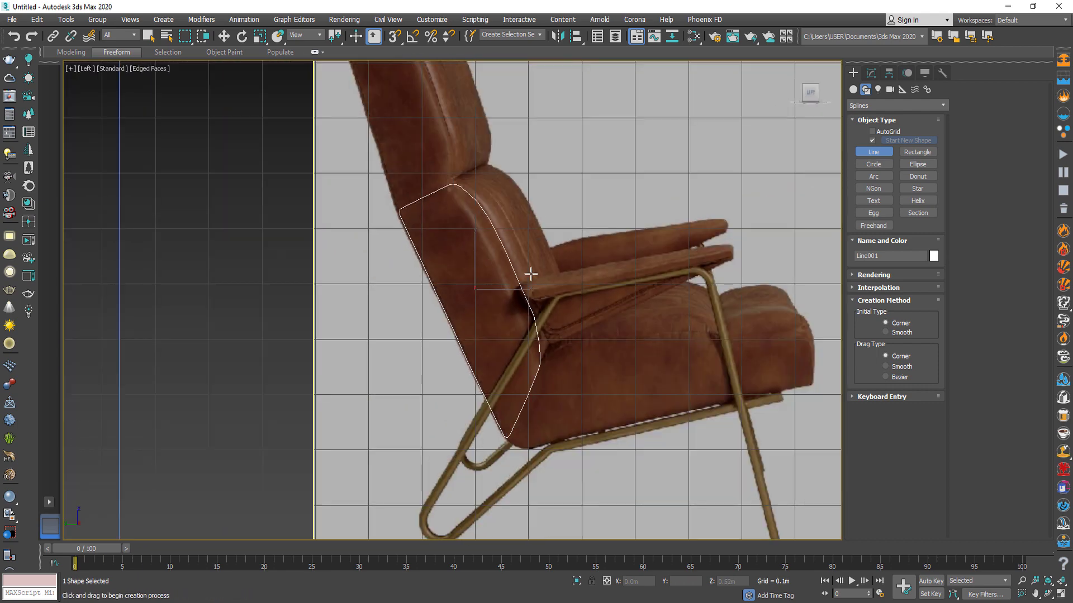
key("s")
scroll(431, 329, "up", 5)
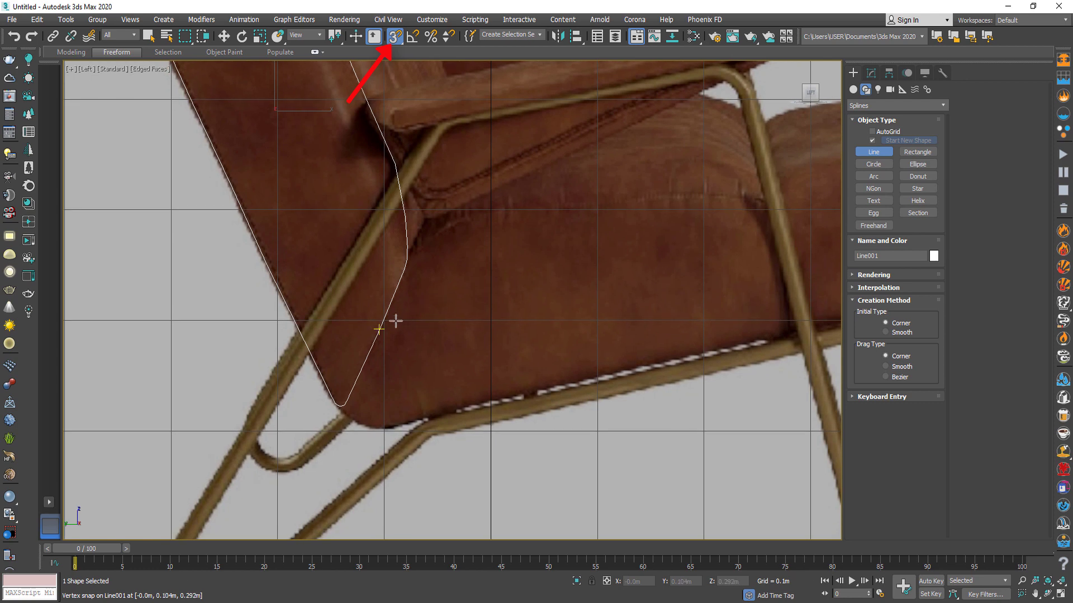
left_click(384, 318)
scroll(402, 274, "up", 2)
left_click(402, 273)
scroll(416, 256, "up", 2)
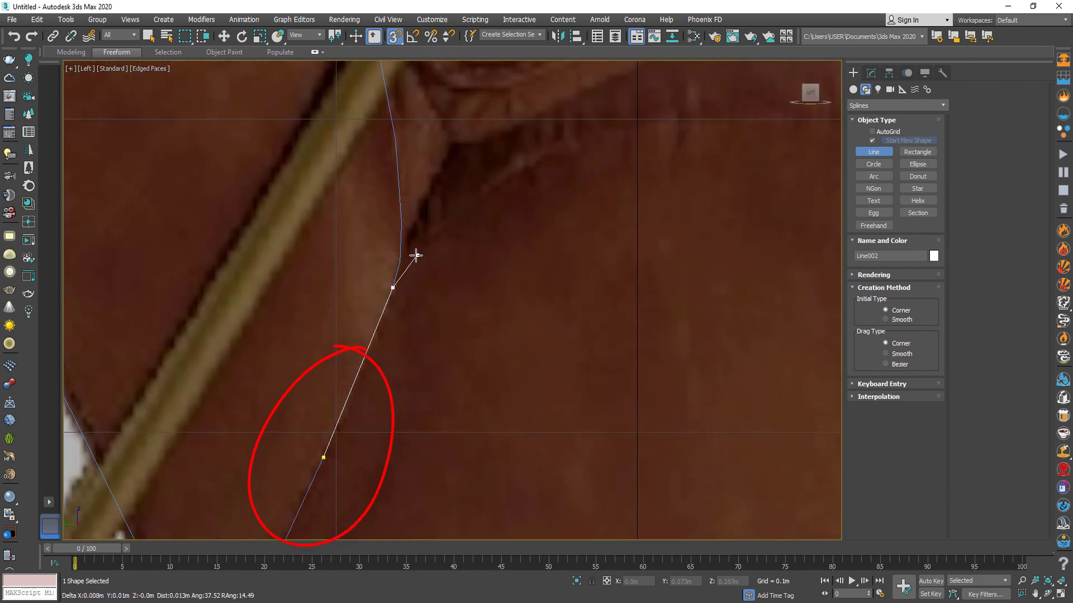
- Trace the seat outline's rear upper curve and its top edge forward towards the front leg
scroll(416, 256, "up", 2)
left_click(414, 256)
left_click(465, 204)
left_click(515, 161)
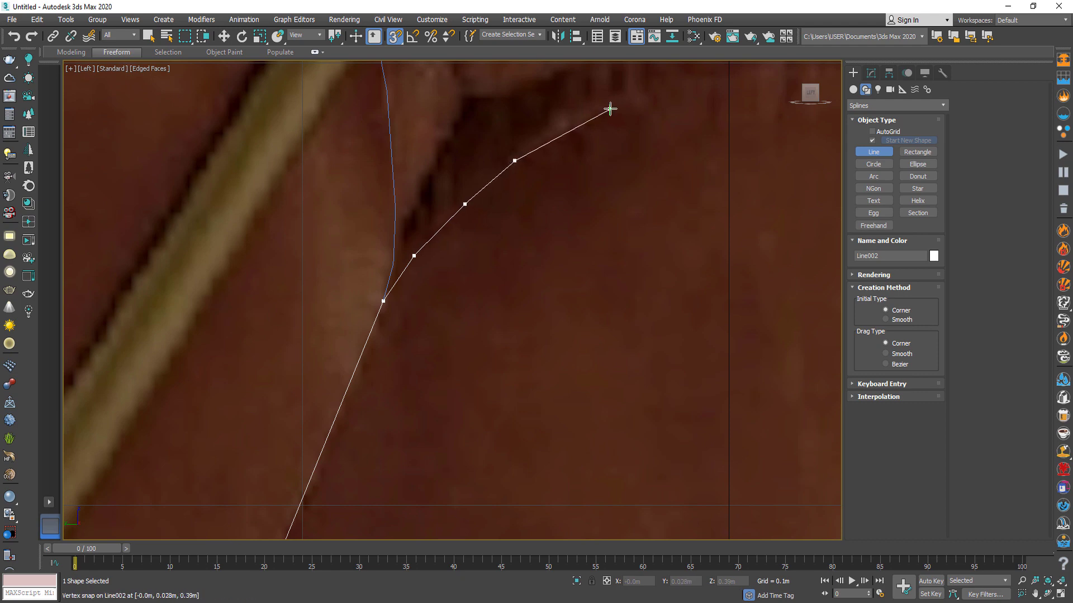
left_click(610, 109)
scroll(610, 109, "down", 2)
scroll(469, 211, "down", 2)
left_click(515, 223)
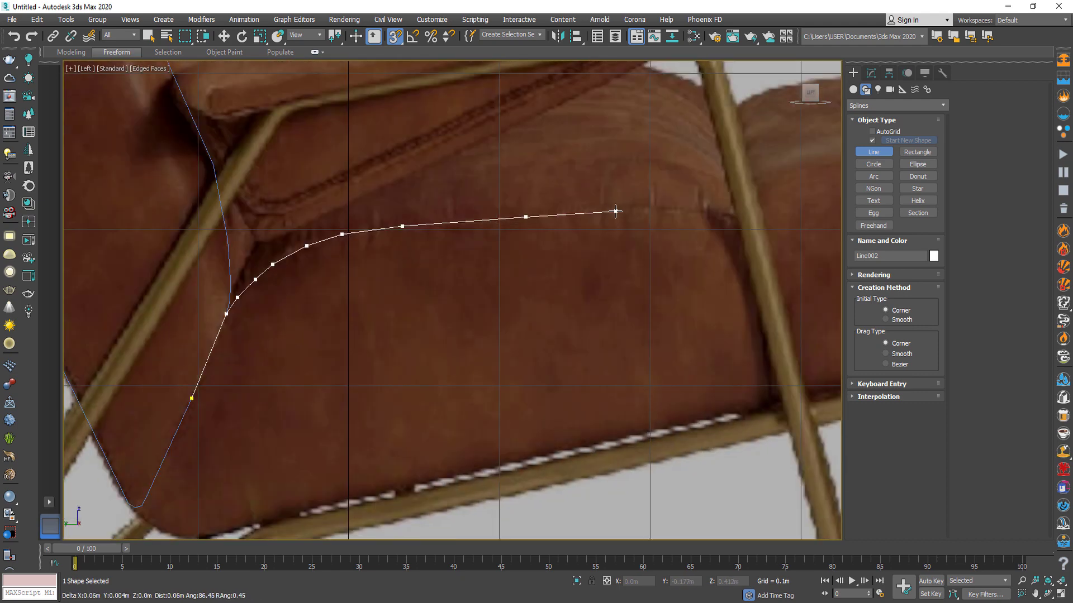
left_click(627, 213)
left_click(702, 220)
- Round the seat outline's upper front corner and trace down the front edge and around the lower front corner
scroll(730, 230, "up", 2)
left_click(660, 205)
left_click(673, 225)
left_click(677, 246)
left_click(686, 335)
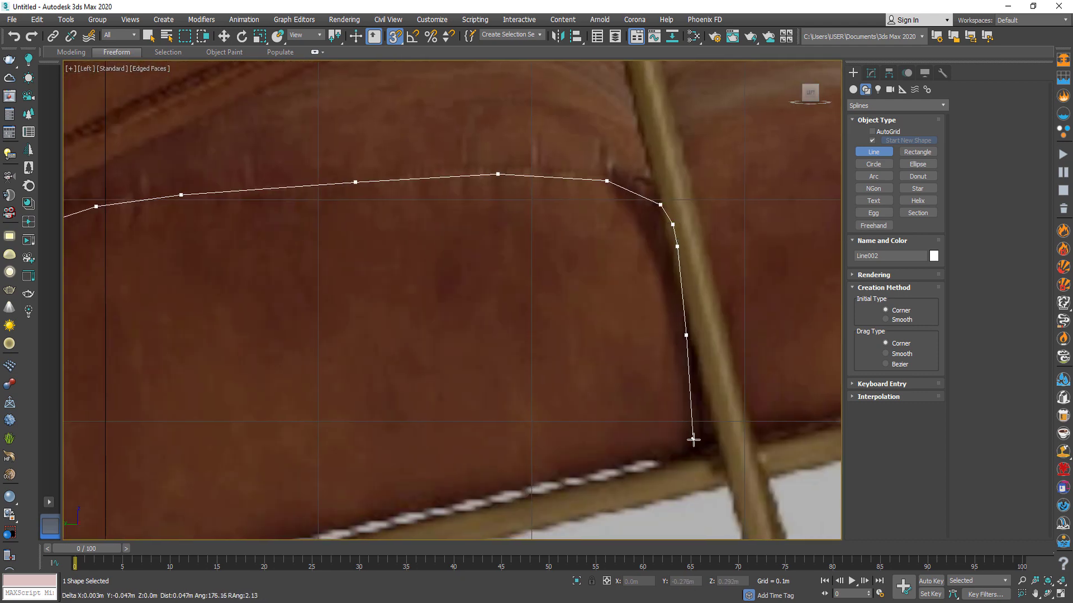
left_click(689, 443)
scroll(690, 442, "down", 2)
left_click(697, 346)
left_click(688, 350)
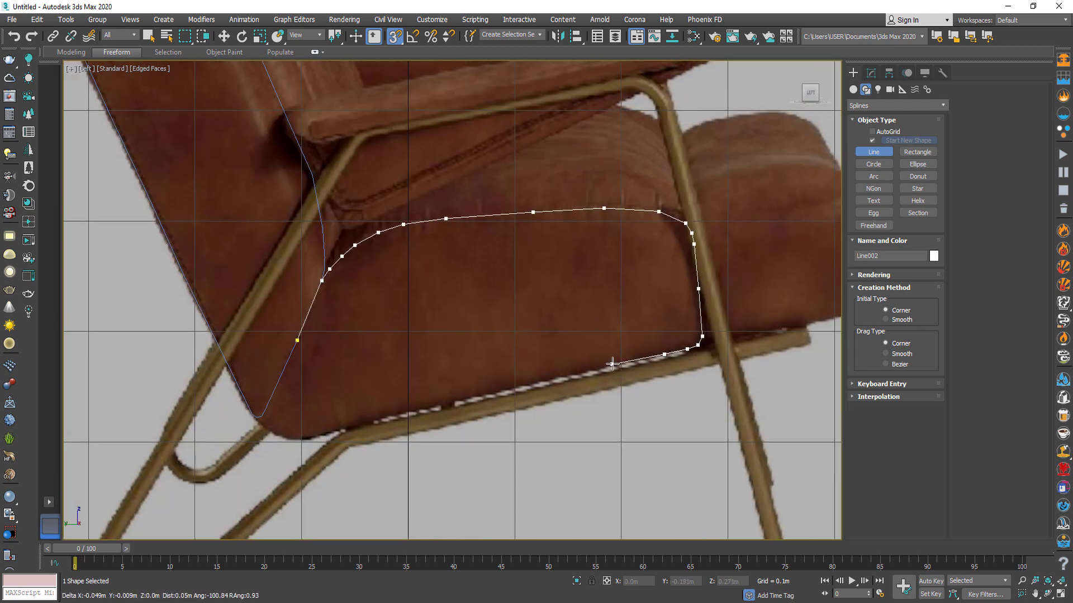
- Trace the seat outline's underside back to the rounded lower rear corner
left_click(536, 379)
left_click(452, 397)
left_click(407, 407)
scroll(304, 435, "up", 2)
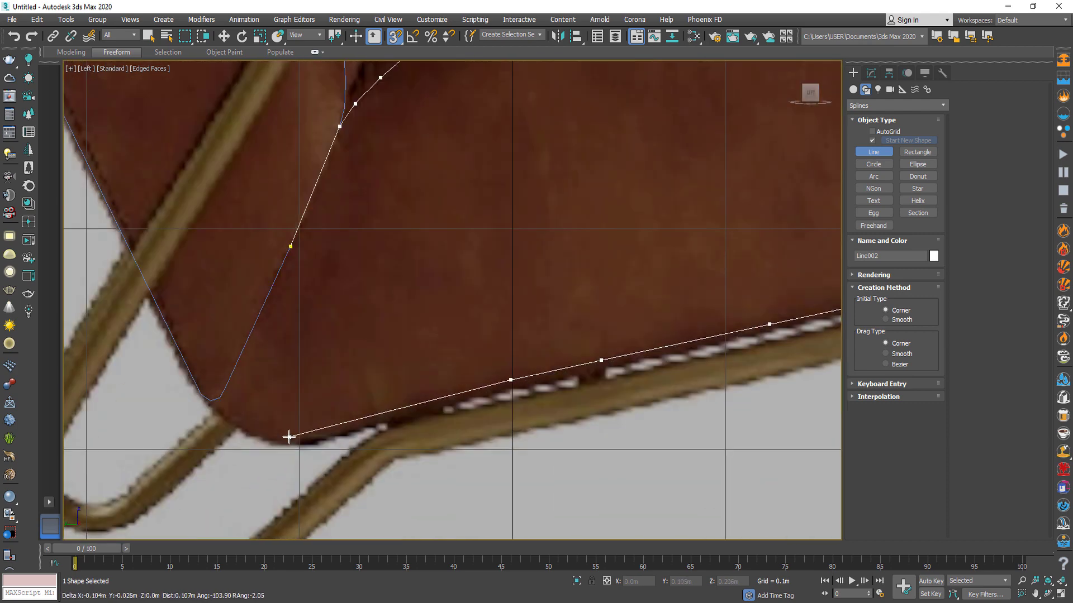
left_click(289, 437)
left_click(260, 434)
left_click(236, 424)
- Finish the seat outline's lower rear corner against the backrest and close the spline at its starting vertex
scroll(236, 419, "up", 2)
left_click(229, 410)
left_click(219, 396)
scroll(242, 357, "down", 1)
left_click(290, 245)
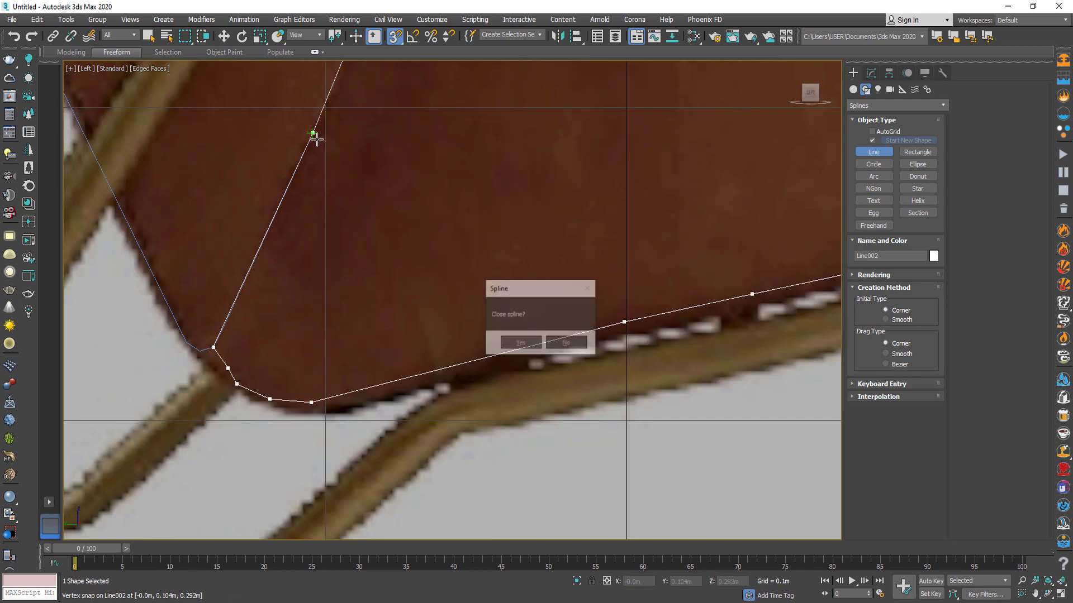
key("Return")
- Move the vertex at the seat outline's lower rear corner outward with snapping off, and leave vertex editing
scroll(227, 340, "up", 2)
left_click(871, 73)
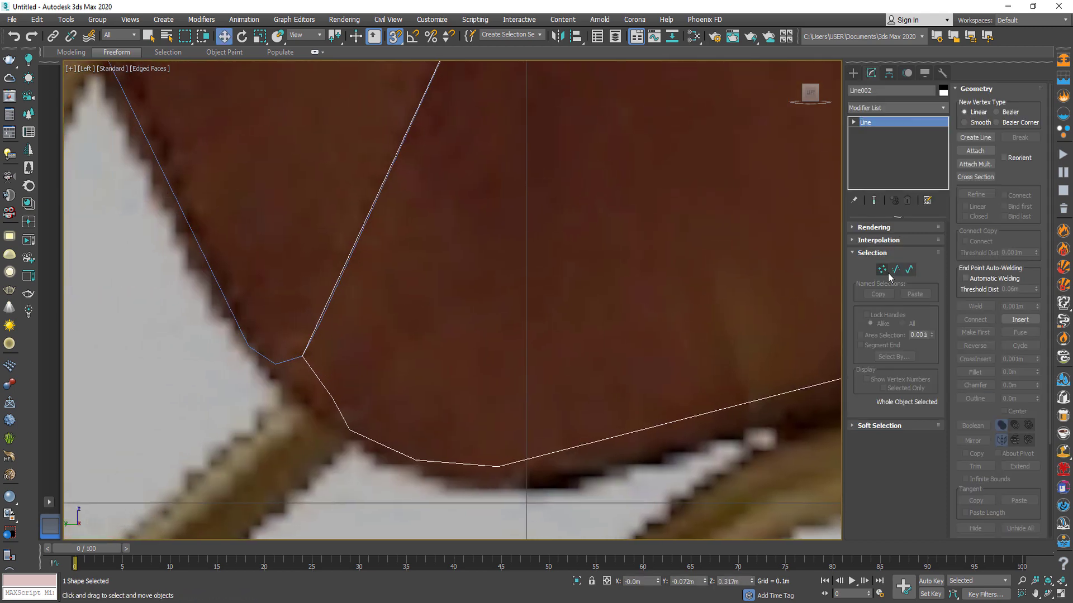
left_click(882, 270)
left_click(333, 397)
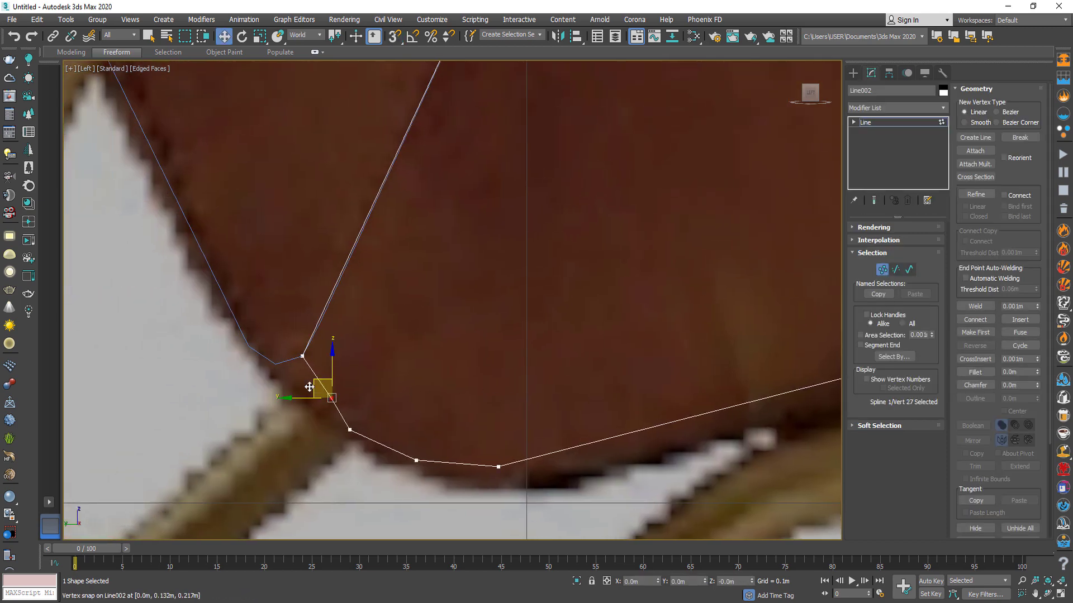
scroll(376, 326, "down", 2)
scroll(561, 248, "up", 2)
key("1")
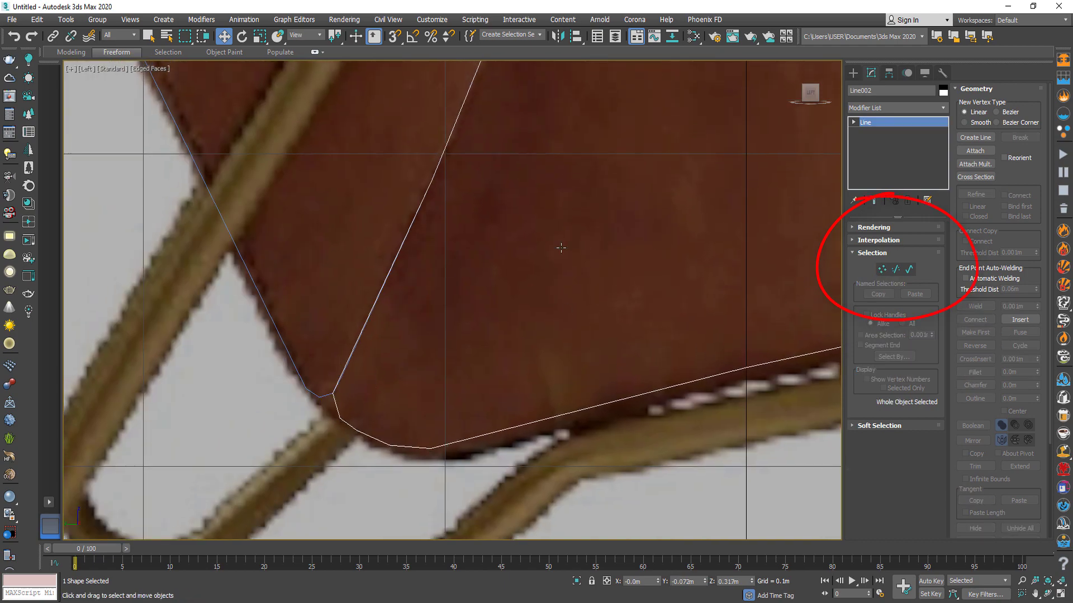
- Trace the headrest outline with a new snapped line from the backrest seam up the front edge to the top
scroll(561, 247, "down", 3)
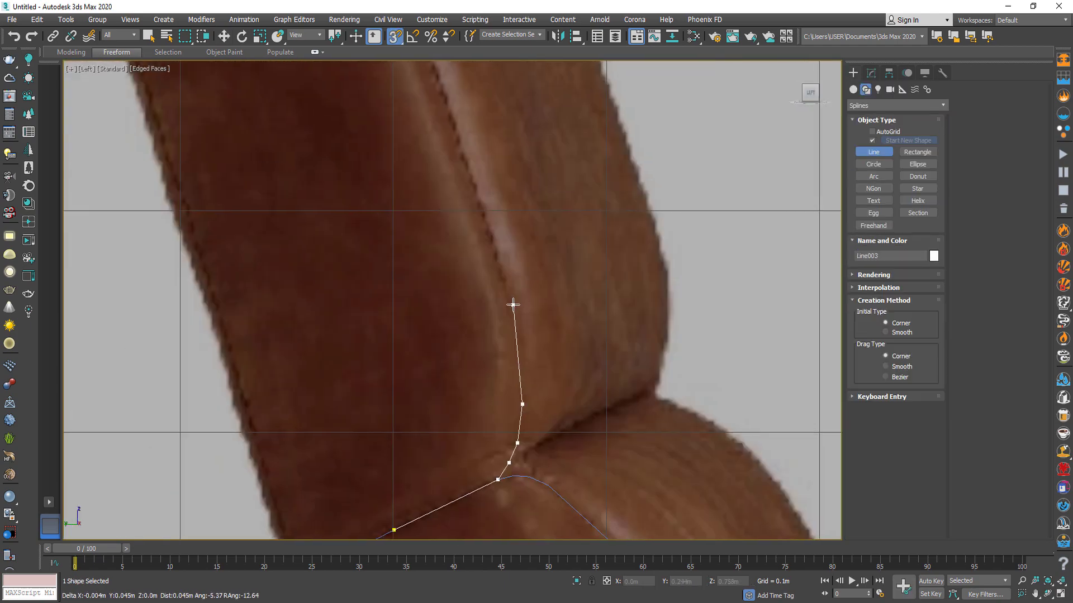
left_click(513, 305)
left_click(478, 187)
middle_click_drag(479, 187, 503, 391)
left_click(358, 179)
middle_click_drag(357, 179, 503, 279)
- Trace the headrest's rear edge down to the backrest, close the outline and adjust its lower rear corner vertex
left_click(318, 240)
middle_click_drag(318, 239, 335, 140)
left_click(334, 164)
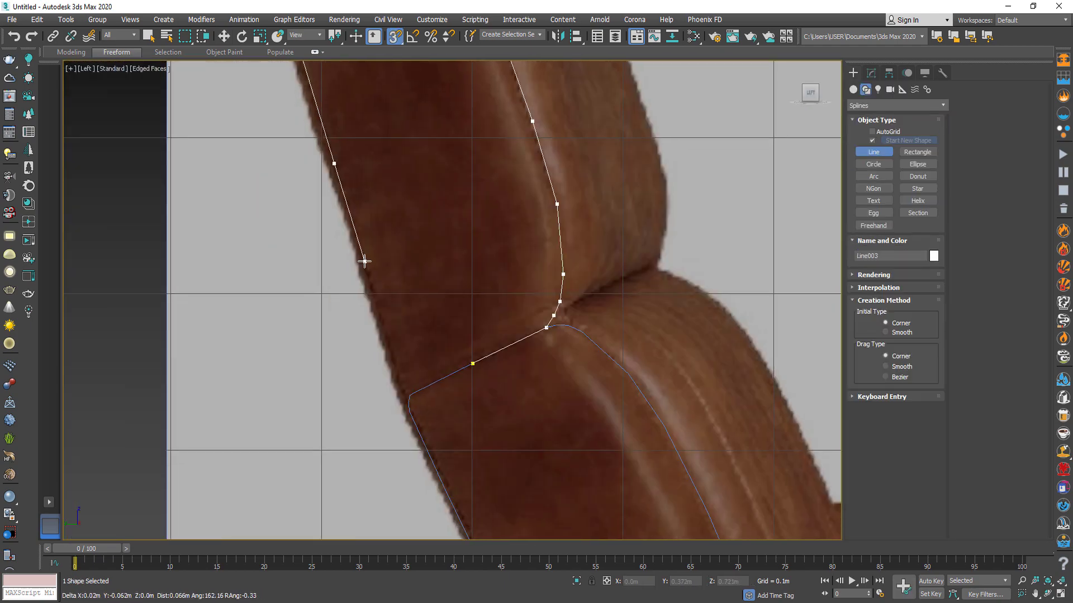
scroll(363, 261, "up", 2)
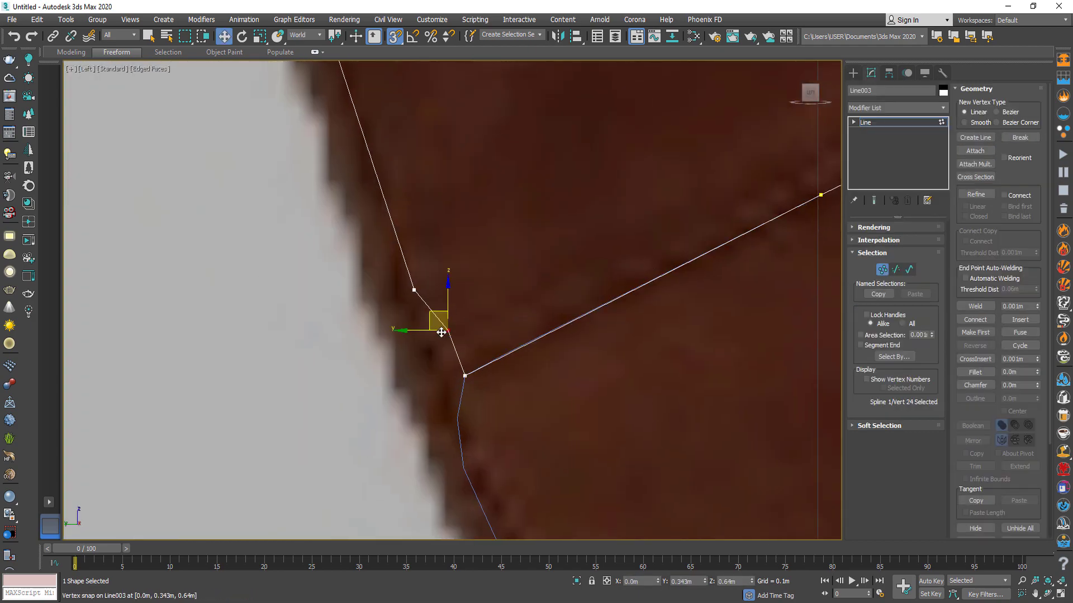
middle_click_drag(438, 318, 329, 236)
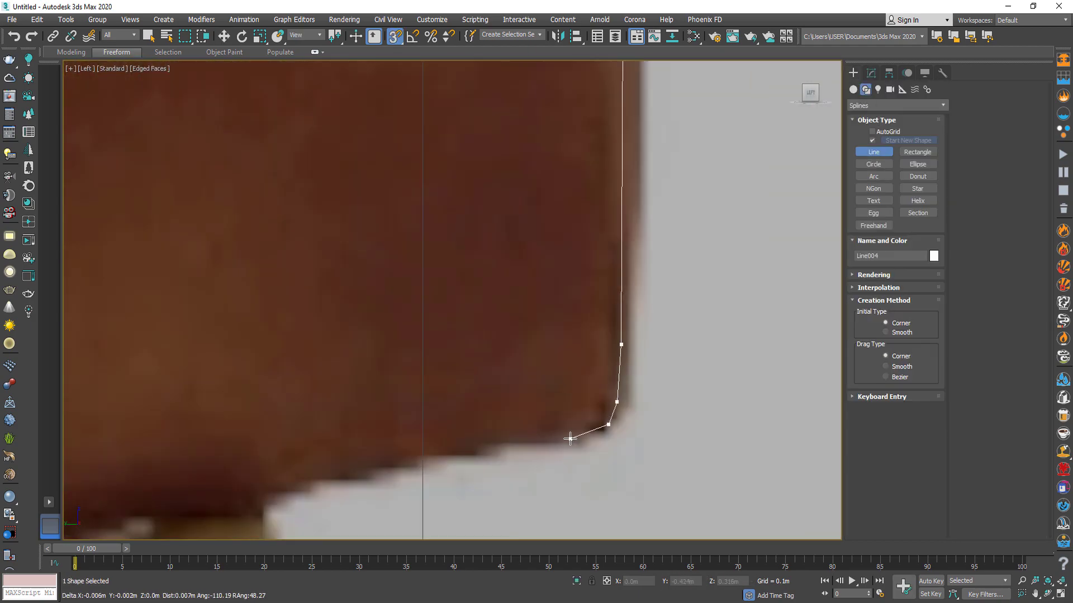
- Trace the front seat section as a separate closed spline and adjust the vertex at its lower rear corner
scroll(383, 508, "down", 3)
scroll(360, 491, "up", 3)
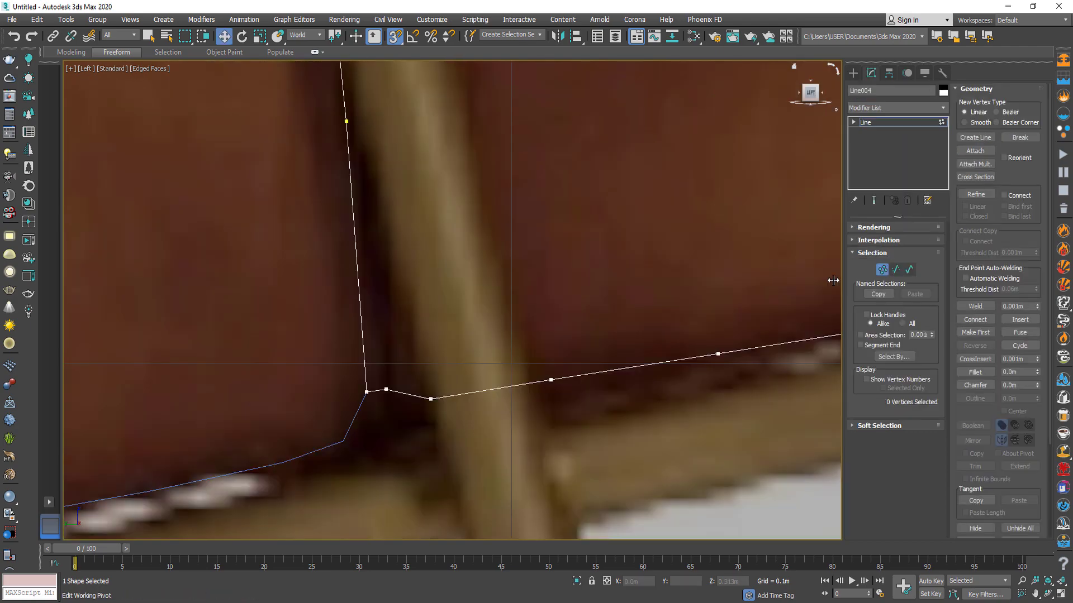
left_click(386, 390)
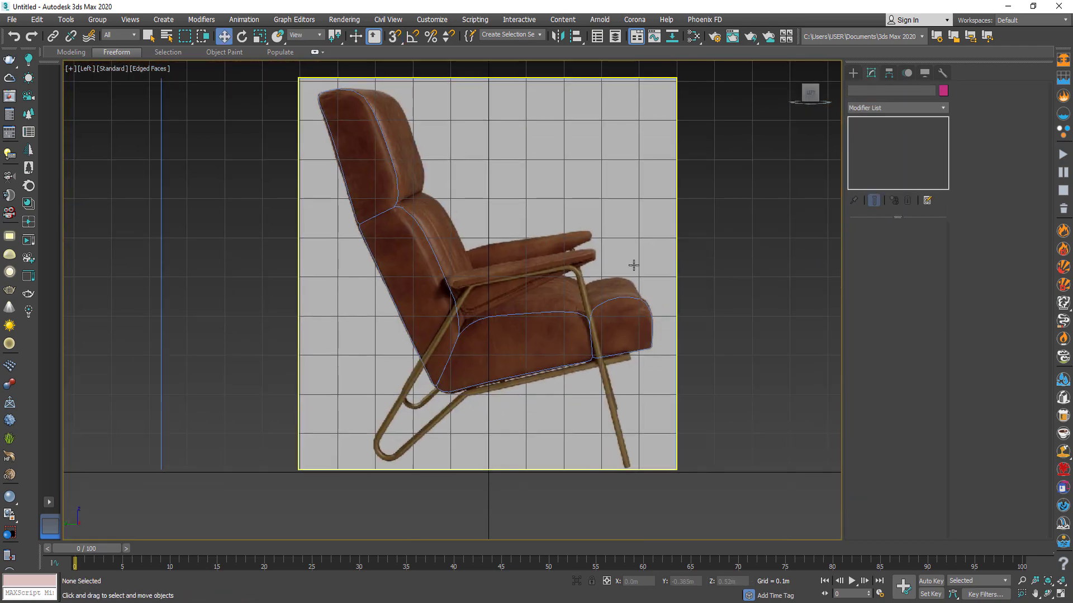
- Attach the front seat section, backrest and headrest outlines to the main seat outline as one shape
middle_click_drag(614, 312, 485, 357, "alt")
left_click(426, 356)
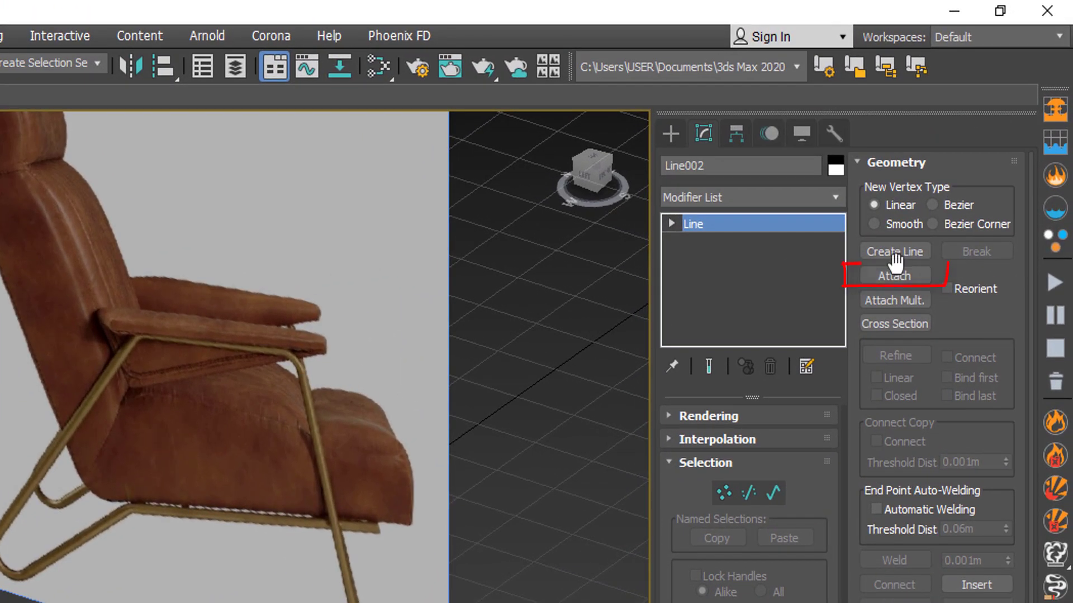
left_click(896, 274)
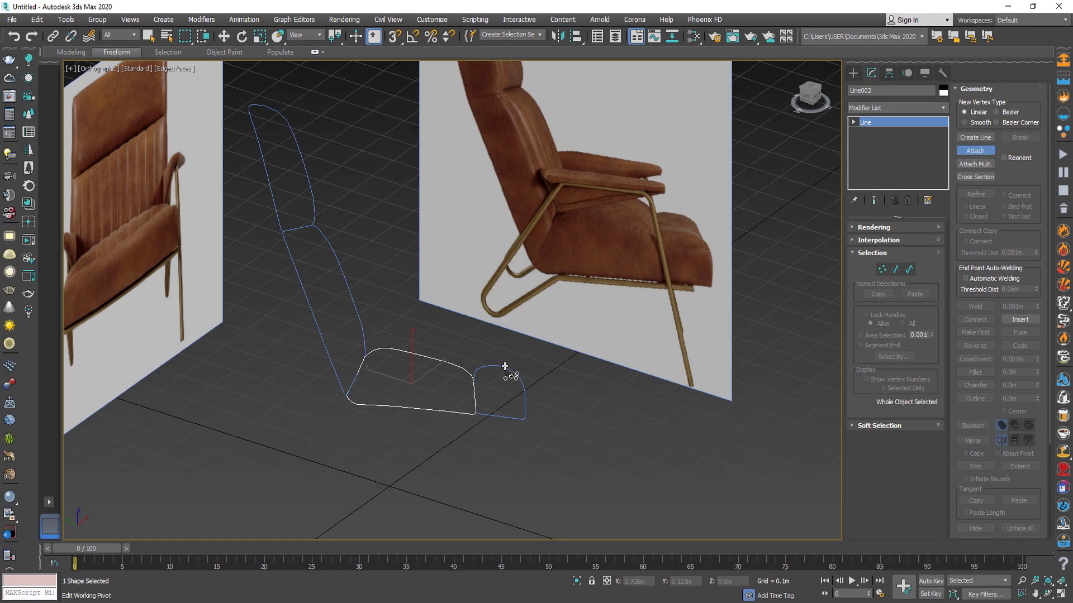
left_click(505, 367)
left_click(369, 323)
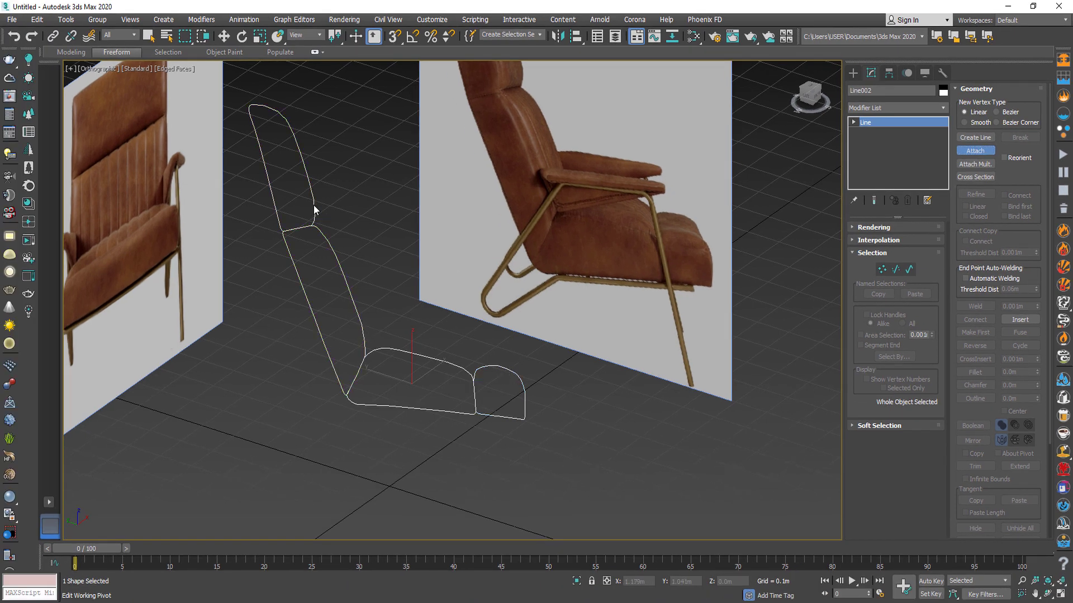
key("w")
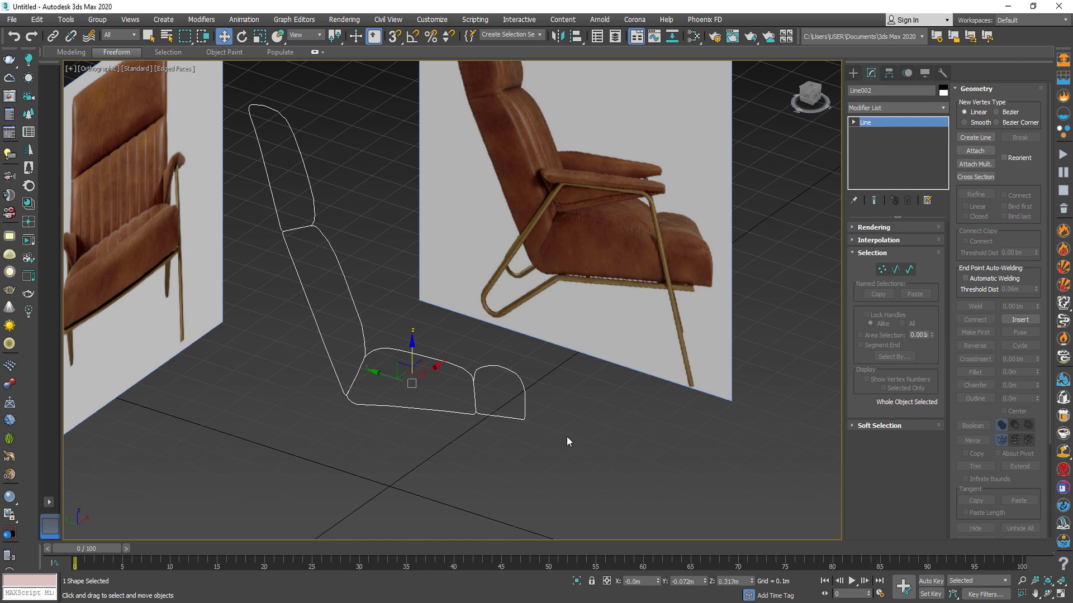
- Extrude the combined cushion outlines by 0.5 m and convert the result to an editable poly
left_click(518, 394)
left_click(472, 395)
left_click(900, 111)
key("e")
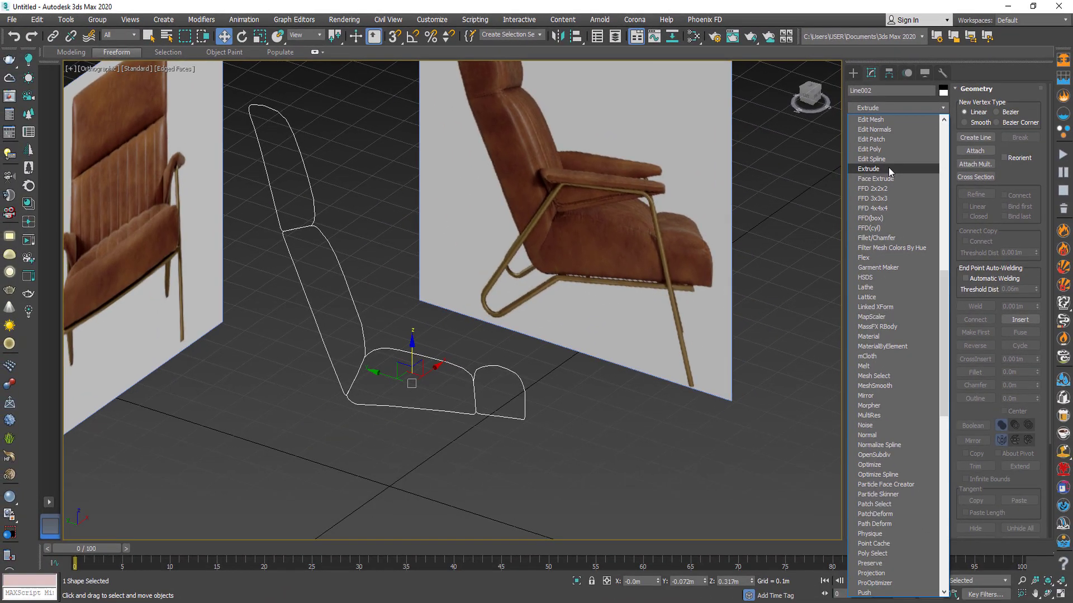
left_click(885, 170)
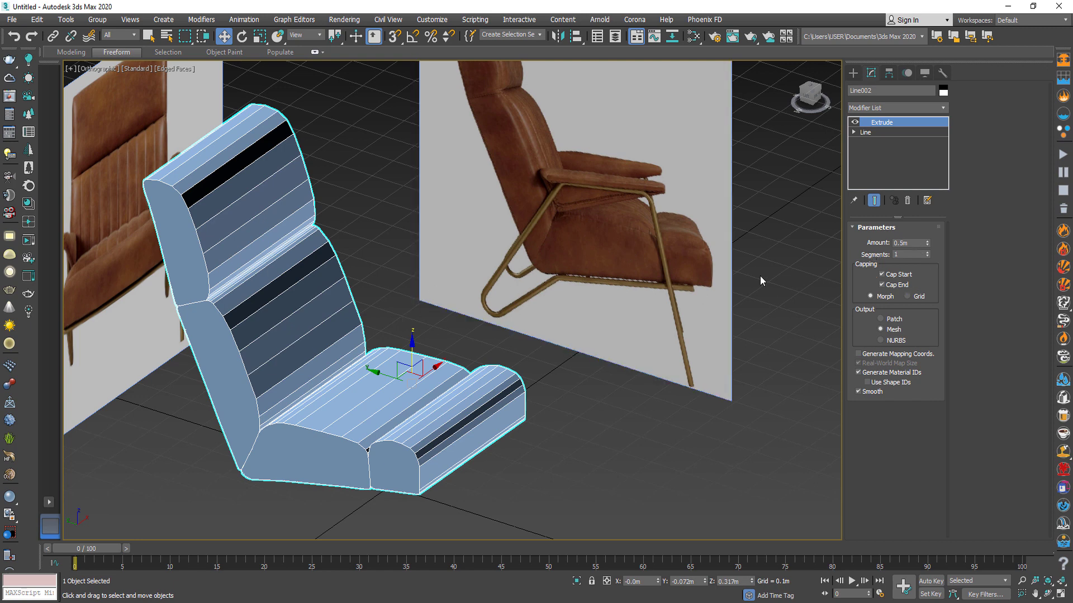
right_click(516, 390)
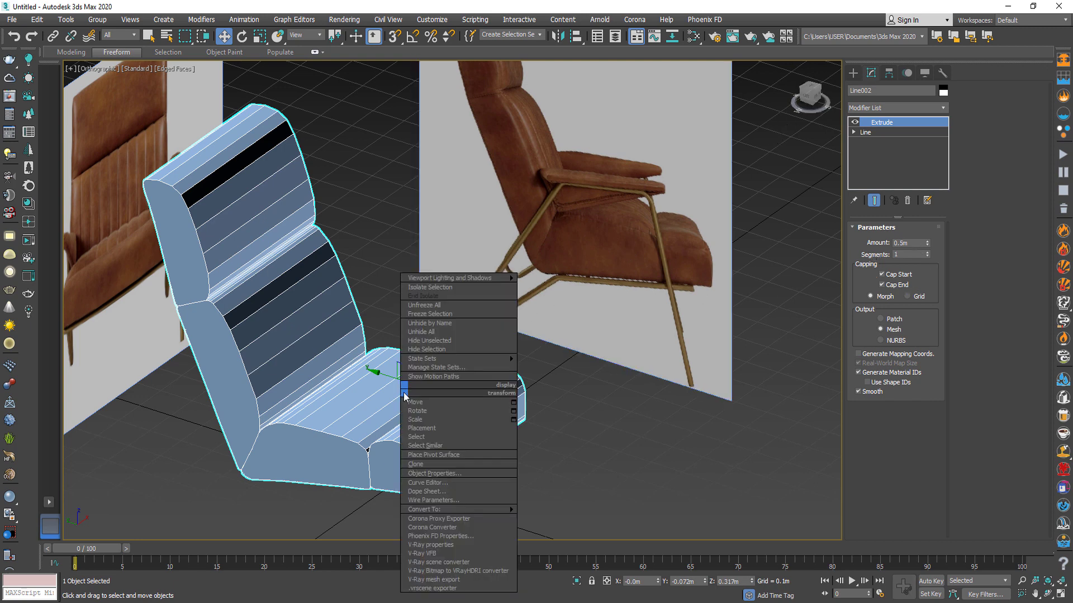
mouse_move(500, 509)
left_click(565, 518)
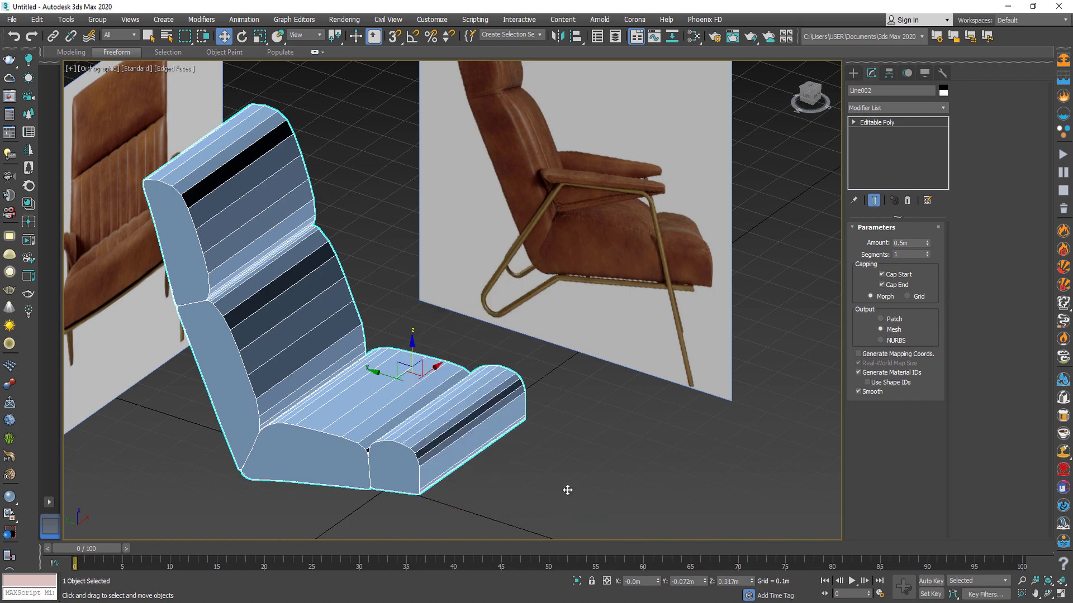
- Shift the cushion body over the chair in the front reference and move its left-side vertices outward to match the width
left_click(819, 97)
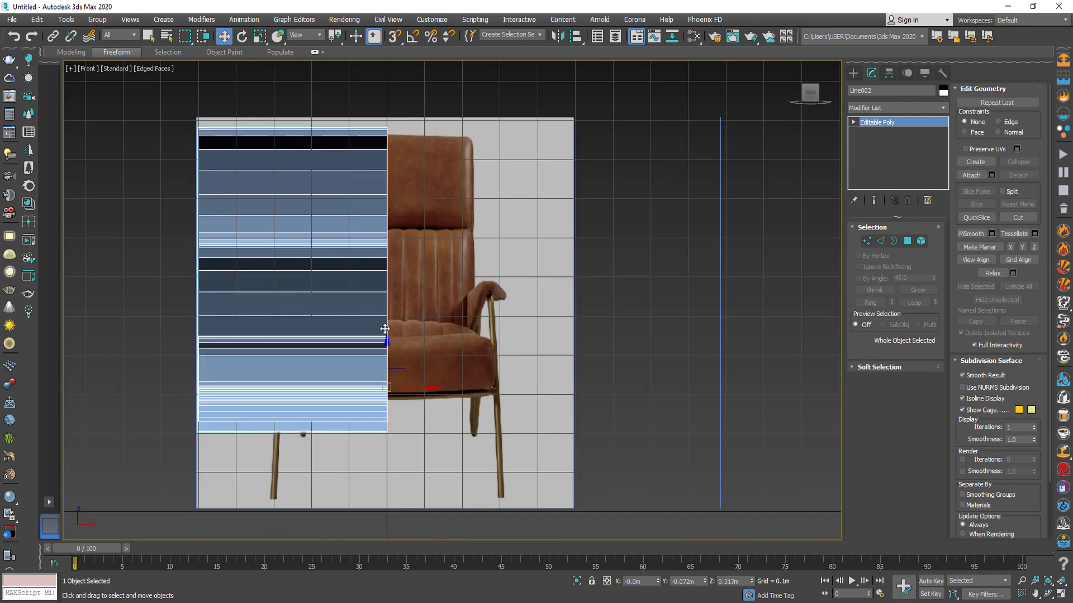
left_click_drag(427, 388, 534, 381)
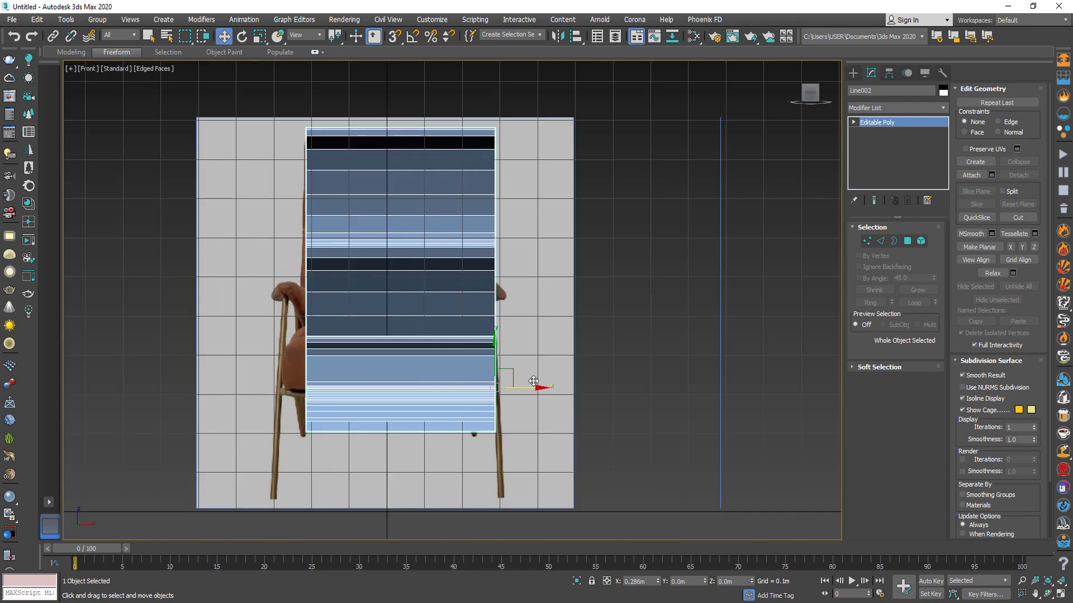
left_click(866, 240)
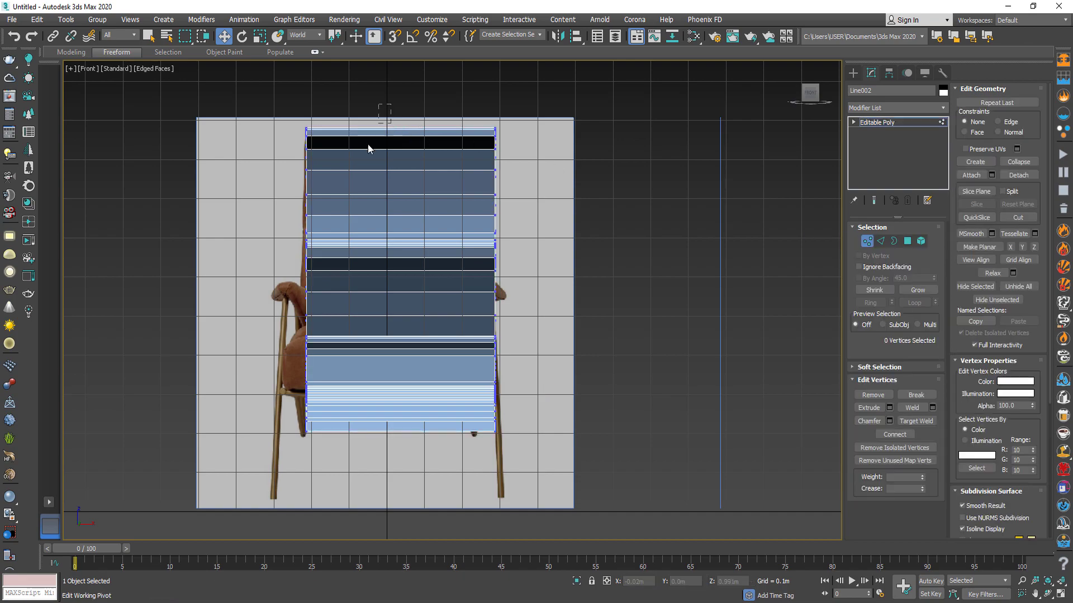
left_click_drag(233, 496, 233, 494)
left_click_drag(329, 332, 304, 333)
scroll(304, 333, "down", 4)
middle_click_drag(303, 333, 424, 391, "alt")
left_click(401, 404)
scroll(401, 405, "up", 3)
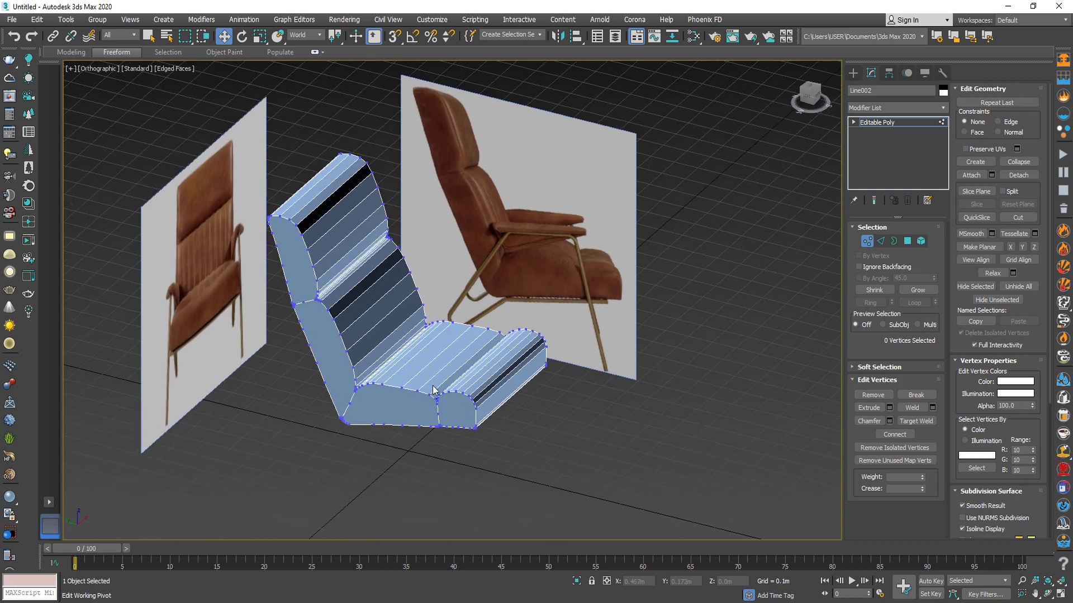
- Inset the eight end-cap polygons on both sides of the headrest, backrest, seat and front section by 0.01 m
left_click(907, 241)
left_click(461, 401)
scroll(453, 404, "up", 3)
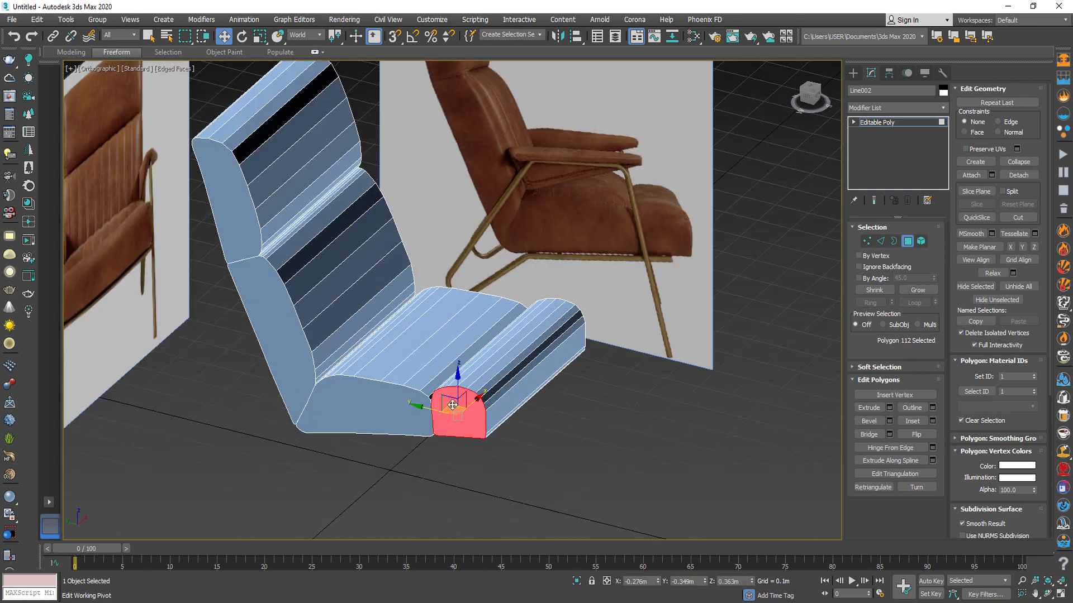
middle_click_drag(452, 404, 502, 389)
left_click(807, 96)
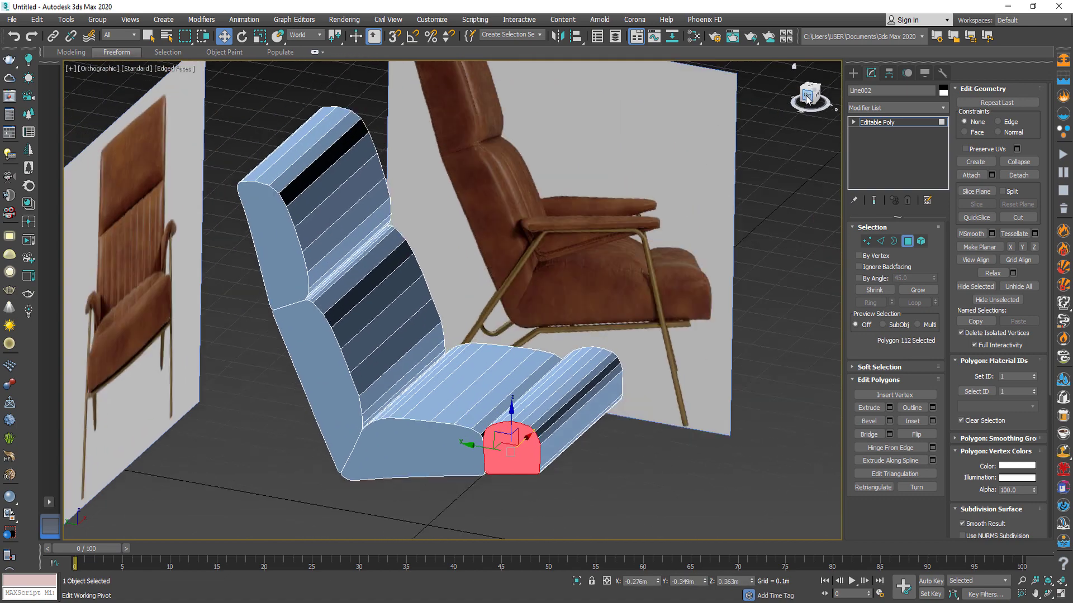
left_click(503, 380, "ctrl")
left_click(386, 335, "ctrl")
left_click(358, 206, "ctrl")
middle_click_drag(358, 206, 425, 435, "alt")
left_click(567, 486, "ctrl")
left_click(620, 447, "ctrl")
left_click(659, 358, "ctrl")
left_click(692, 206, "ctrl")
middle_click_drag(581, 340, 687, 335, "alt")
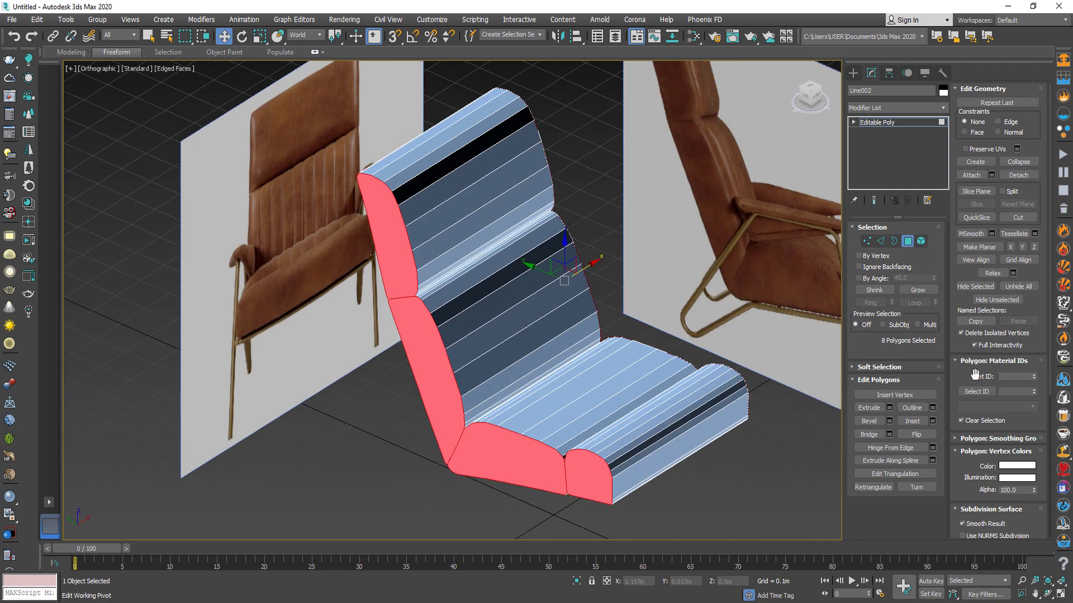
left_click(932, 421)
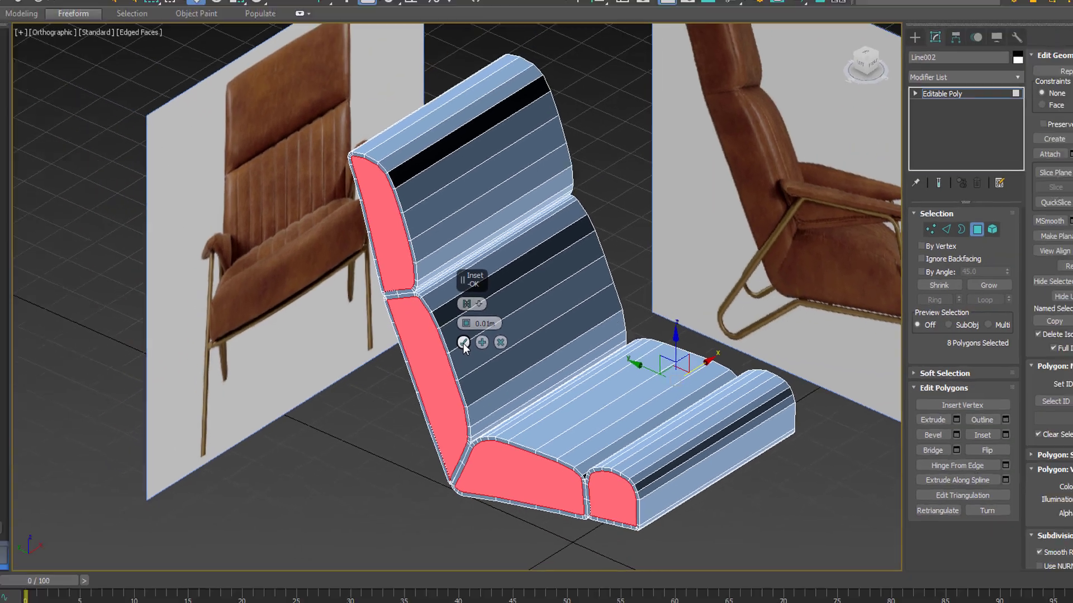
left_click(507, 363)
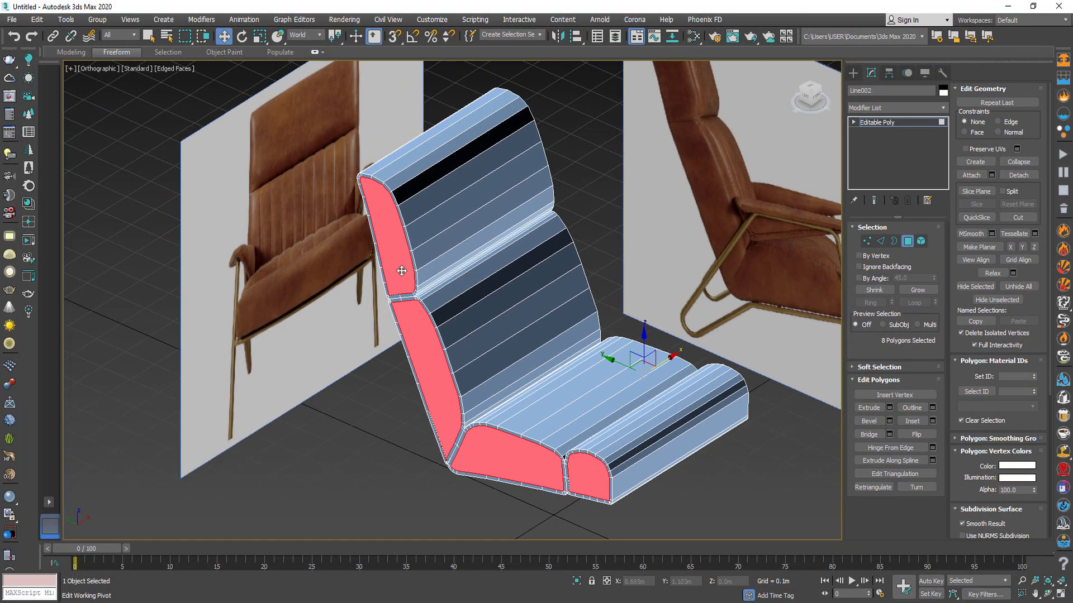
- Deselect the inset polygons on the chair's right side and move the four left-side ones slightly outward
scroll(401, 270, "up", 4)
scroll(412, 263, "down", 1)
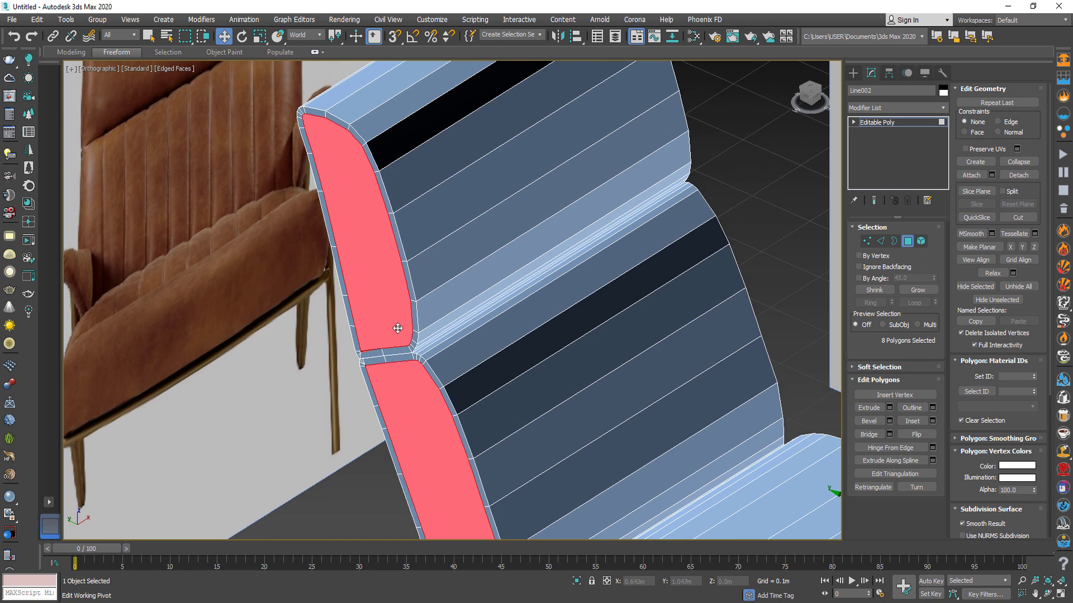
scroll(397, 328, "down", 4)
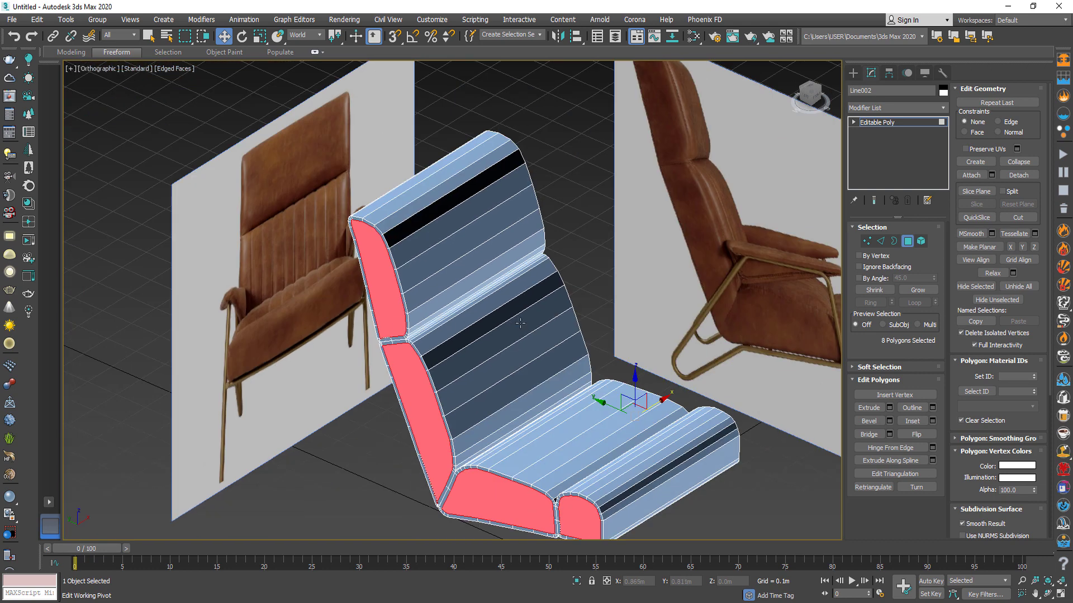
middle_click_drag(546, 470, 686, 246, "alt")
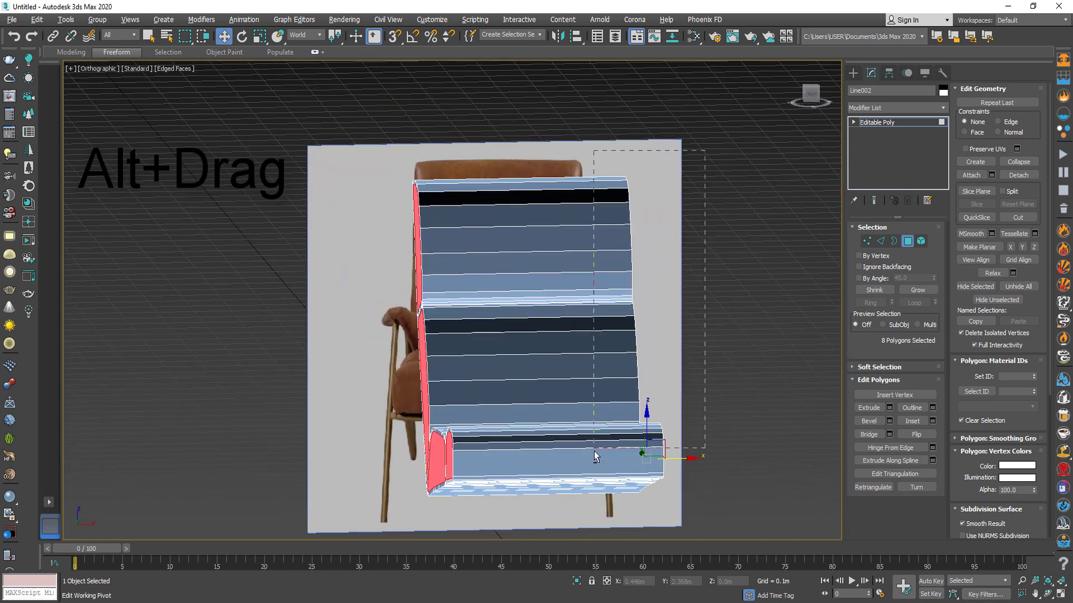
left_click_drag(594, 452, 594, 451, "alt")
left_click_drag(471, 461, 463, 462)
left_click(819, 100)
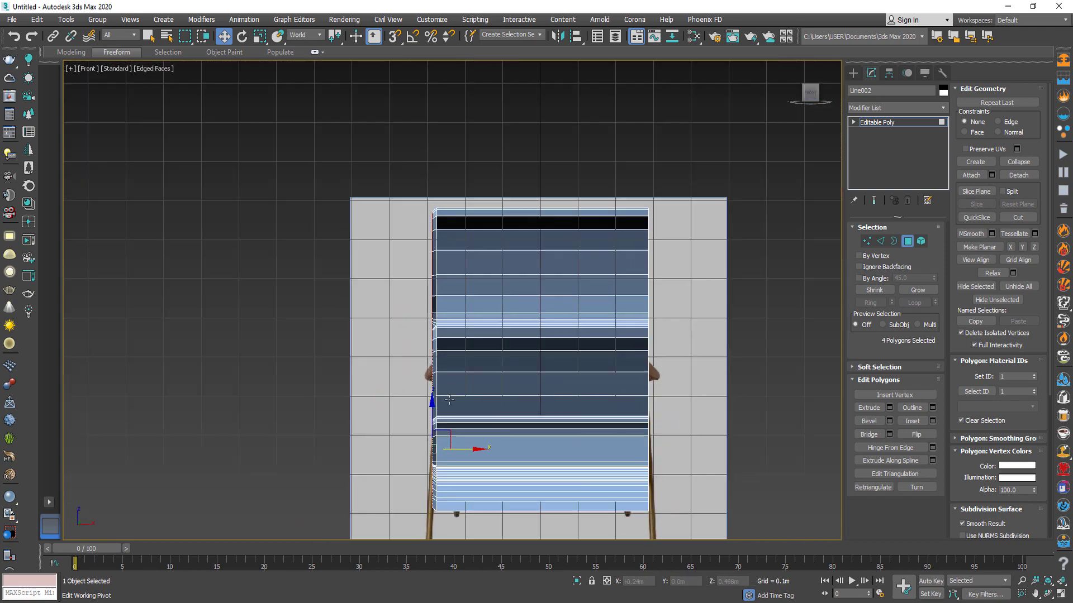
- Select the four inset polygons on the right side and move them slightly outward in the front view
middle_click_drag(528, 373, 654, 357, "alt")
left_click(671, 301)
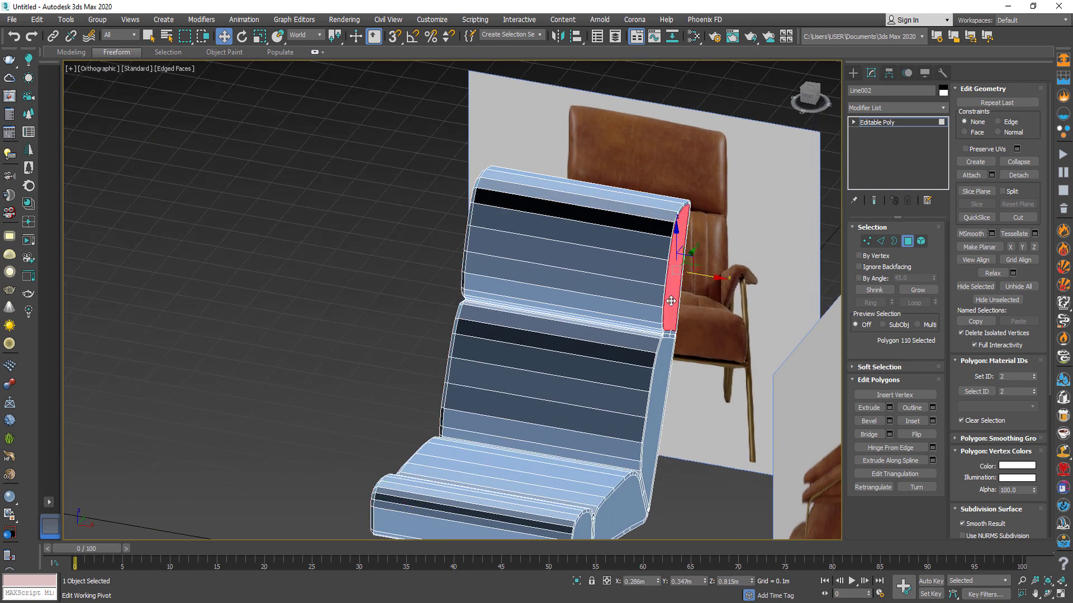
left_click(660, 366, "ctrl")
left_click(629, 499, "ctrl")
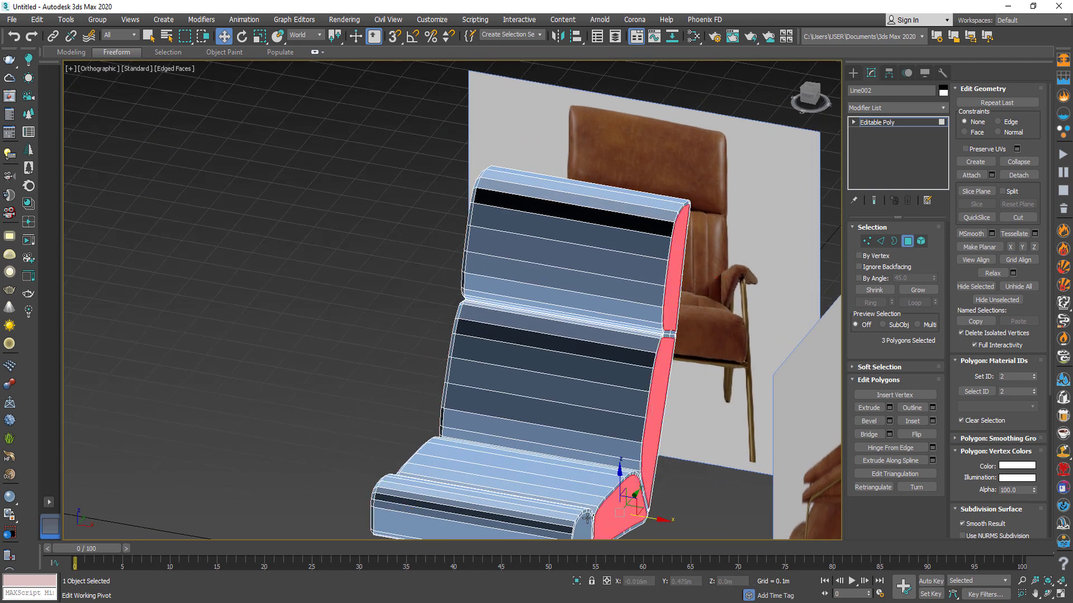
left_click(588, 518, "ctrl")
left_click(808, 95)
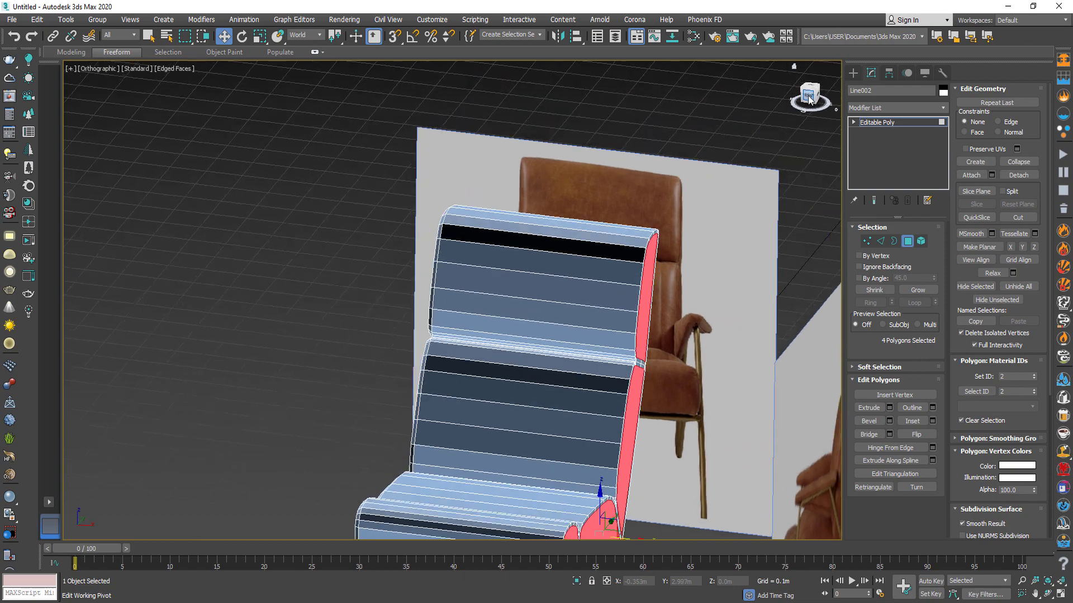
scroll(534, 330, "up", 3)
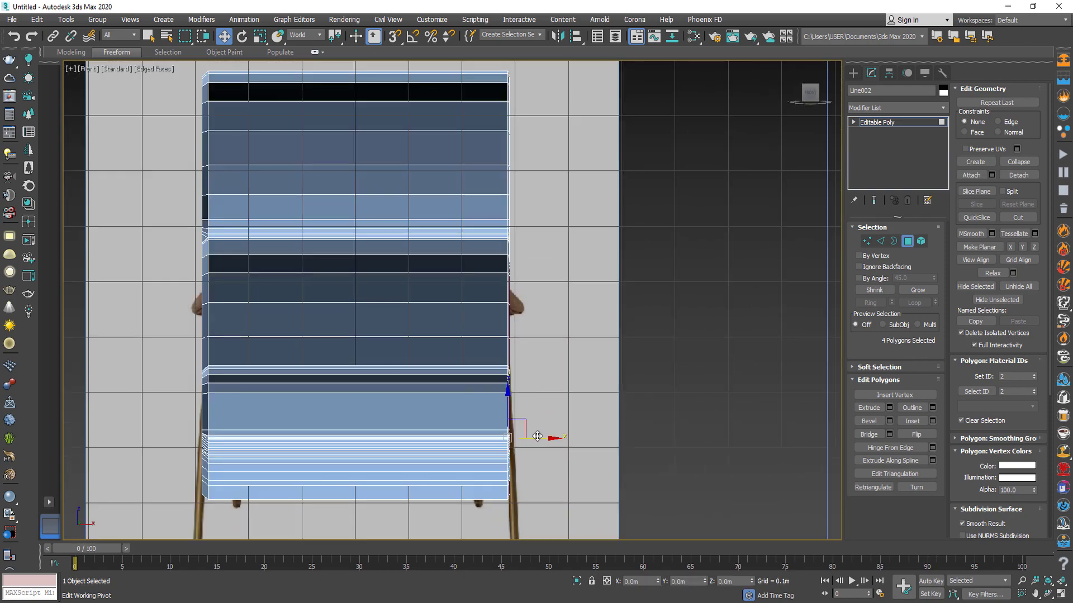
middle_click_drag(514, 294, 795, 132, "alt")
- Weld the overlapping inset vertices at the front seat section's lower rear corner with a 0.1 m threshold
left_click(808, 96)
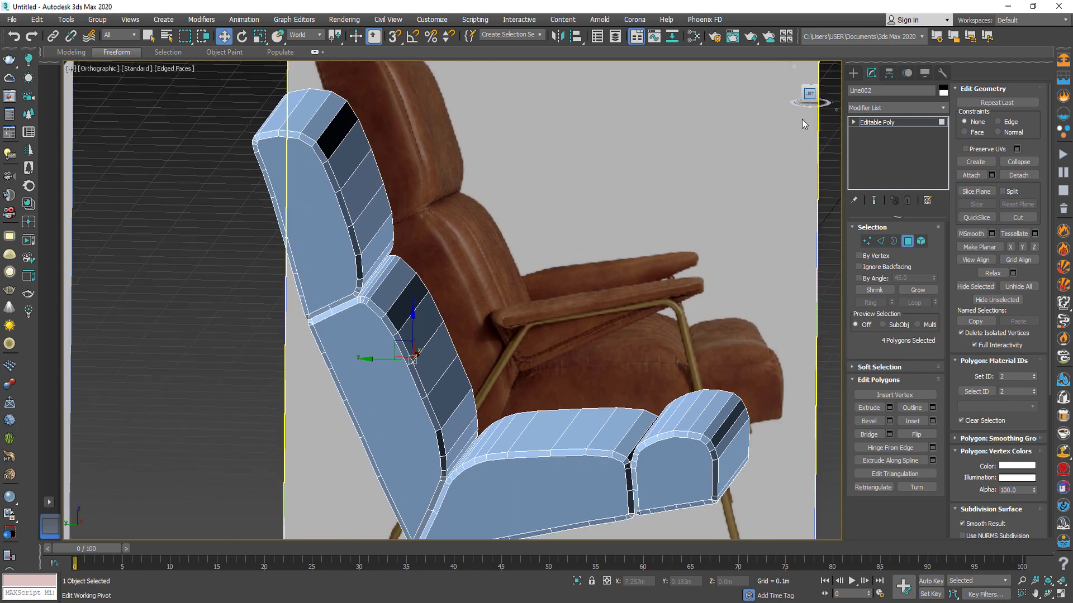
scroll(617, 395, "up", 6)
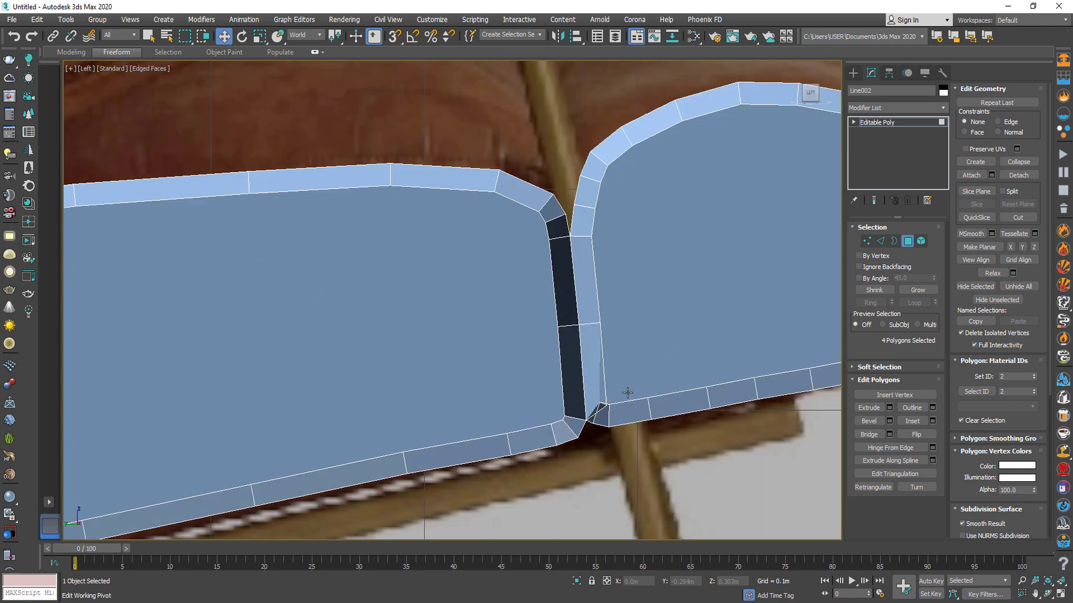
key("1")
scroll(615, 400, "up", 4)
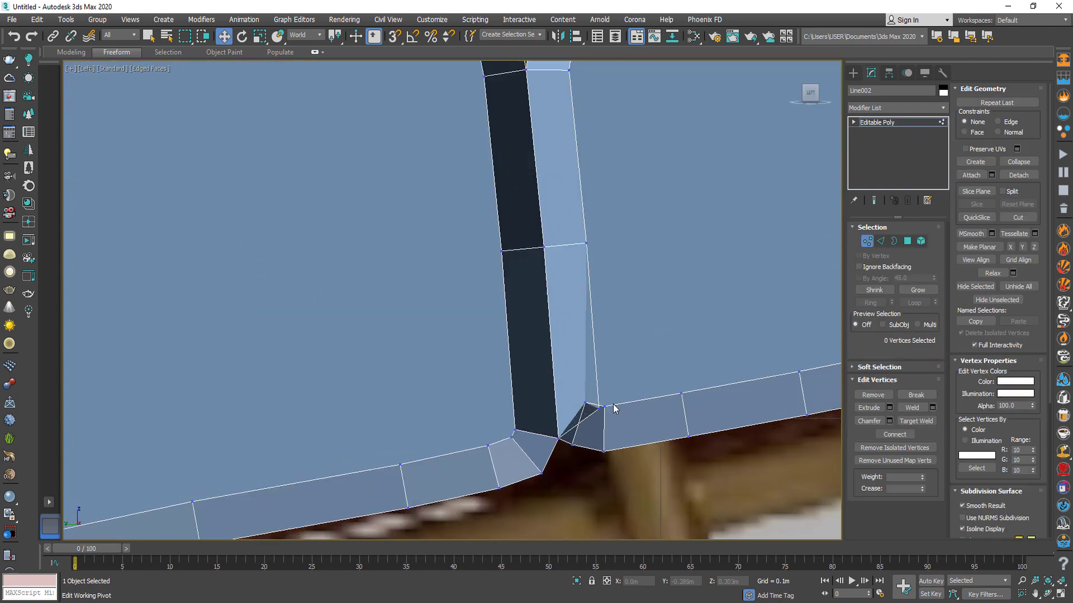
left_click_drag(595, 420, 582, 423)
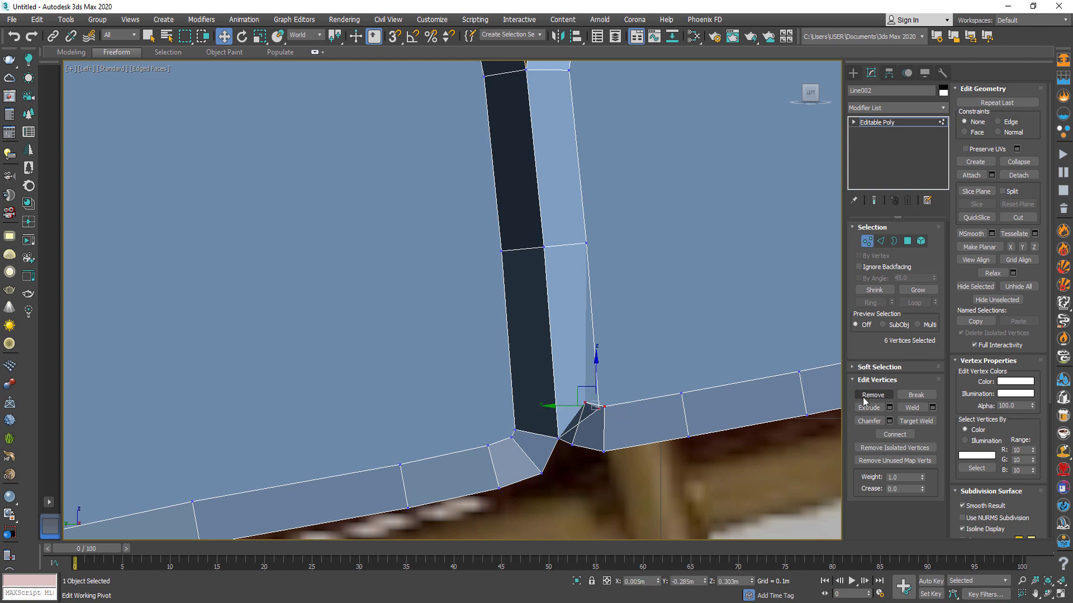
left_click(933, 407)
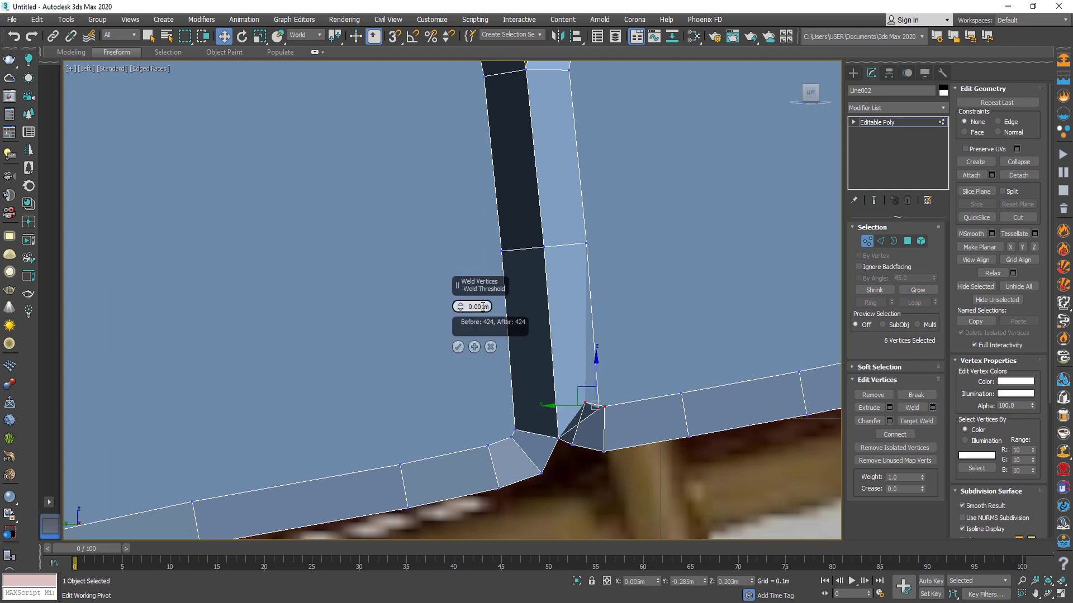
type(".1")
key("Return")
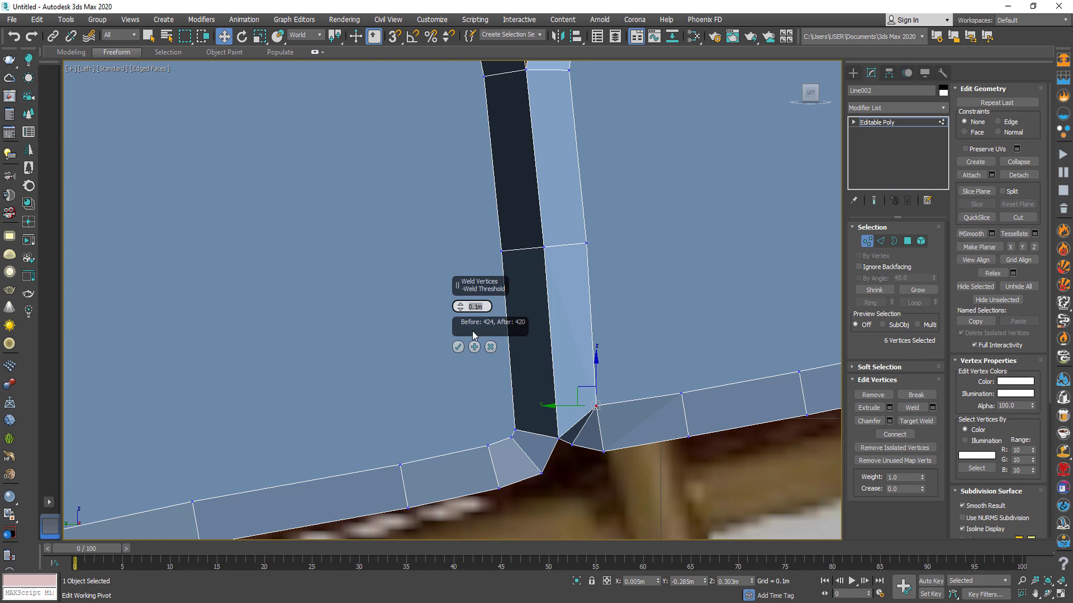
left_click(458, 347)
- Weld the overlapping inset vertices at the front seat section's lower front corner using the same threshold
scroll(352, 399, "down", 5)
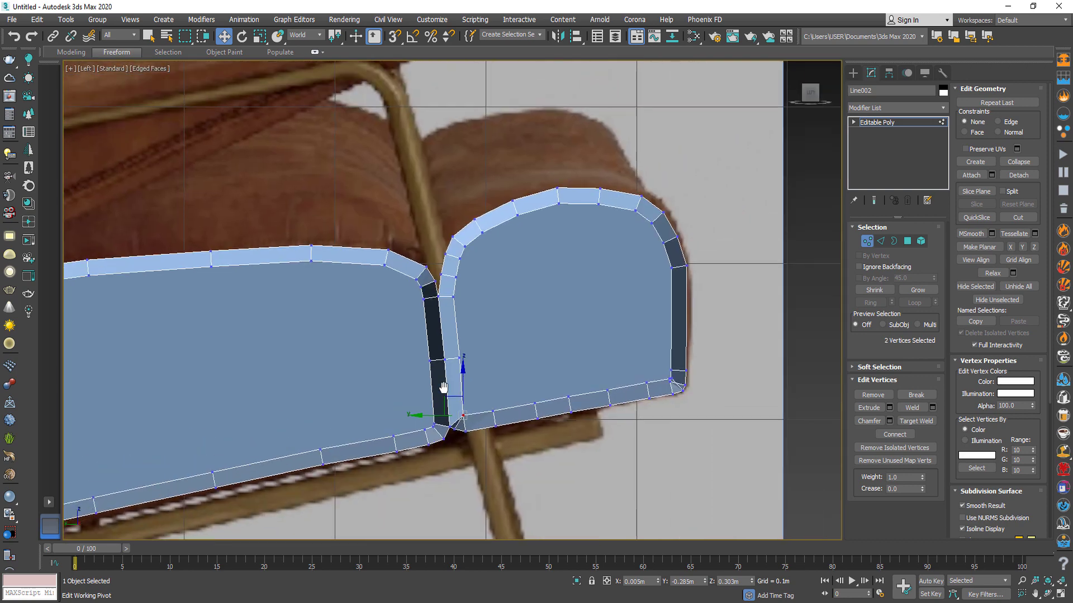
scroll(661, 386, "up", 3)
scroll(661, 387, "up", 4)
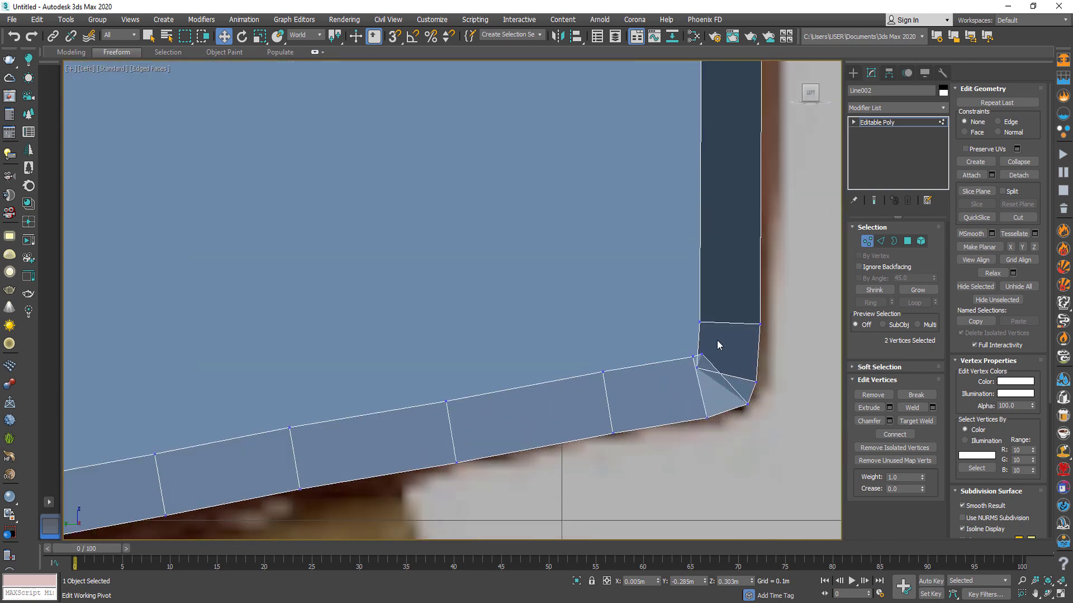
left_click(919, 408)
scroll(695, 442, "down", 5)
scroll(482, 431, "up", 2)
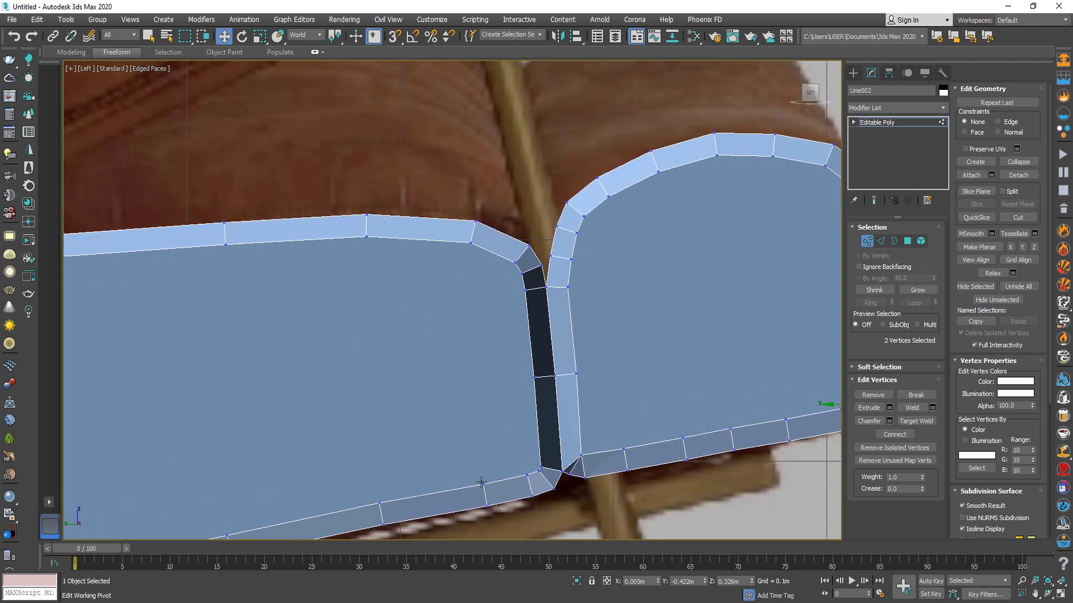
scroll(484, 461, "up", 2)
middle_click_drag(427, 417, 438, 447)
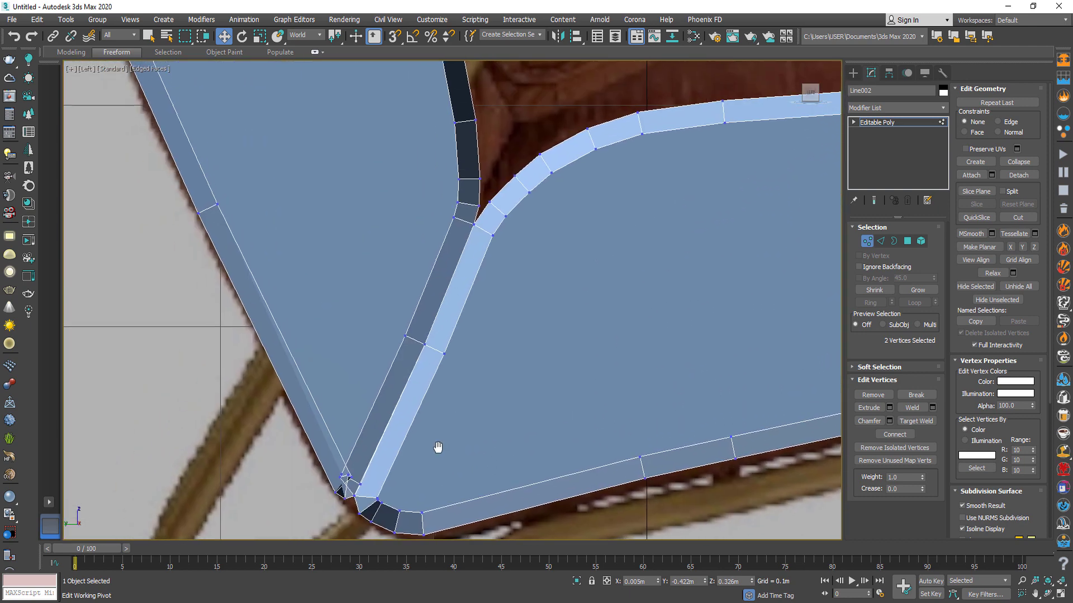
- Weld the overlapping inset vertices at the lower backrest section's bottom corner and at its upper rear corner
scroll(438, 447, "up", 4)
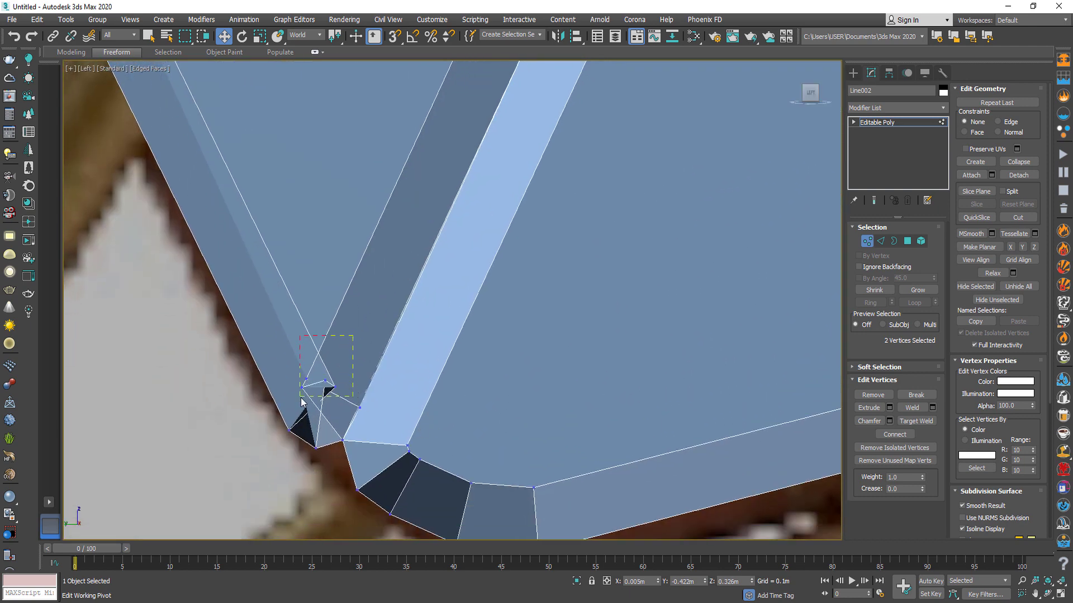
left_click(911, 408)
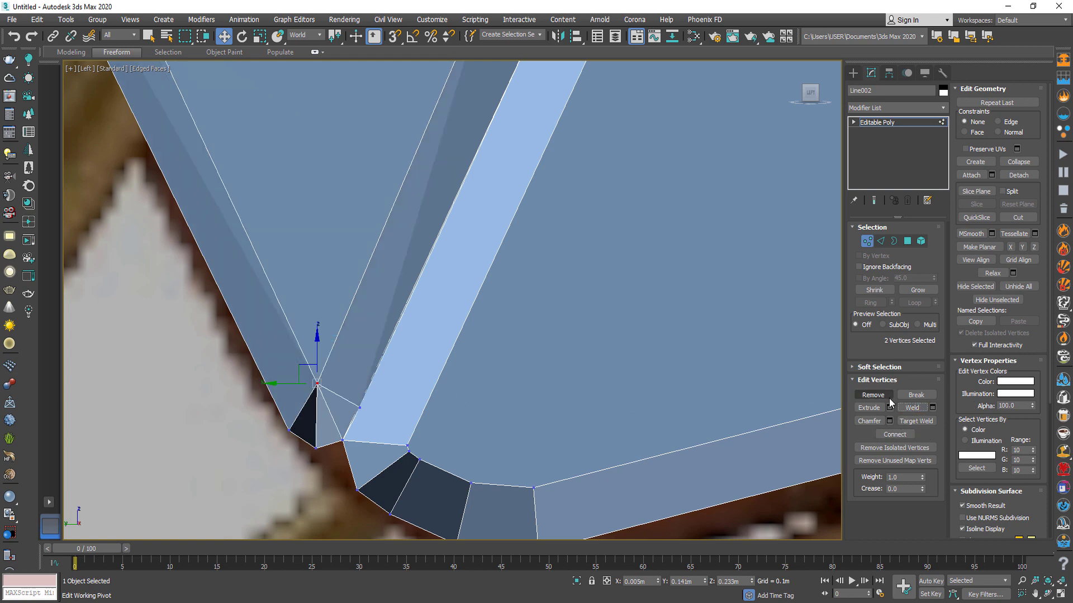
scroll(417, 195, "down", 3)
middle_click_drag(417, 194, 524, 354)
scroll(619, 450, "up", 3)
scroll(619, 450, "down", 3)
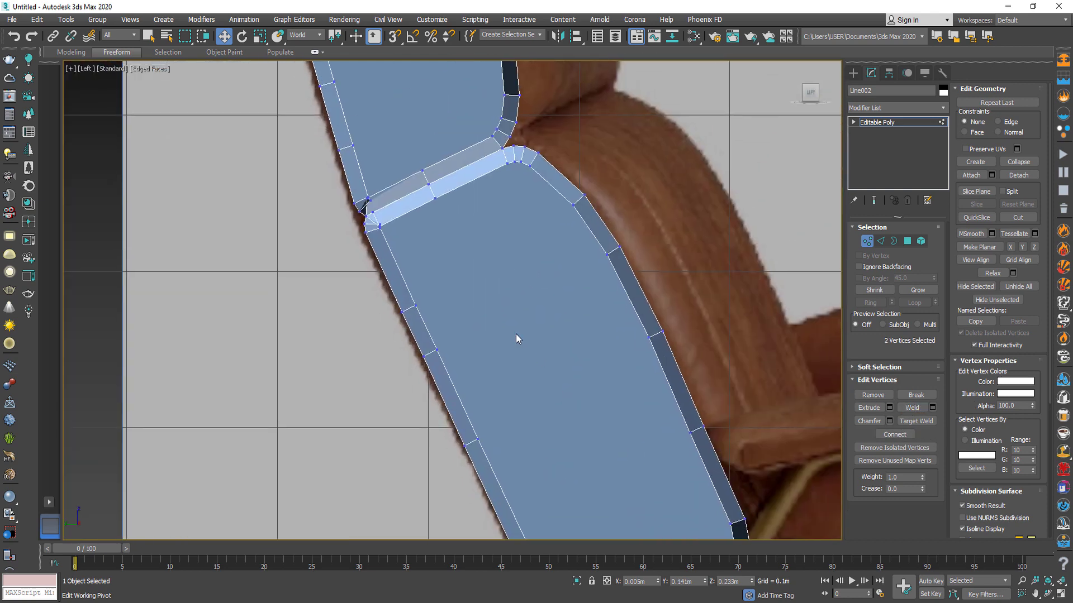
scroll(396, 234, "up", 5)
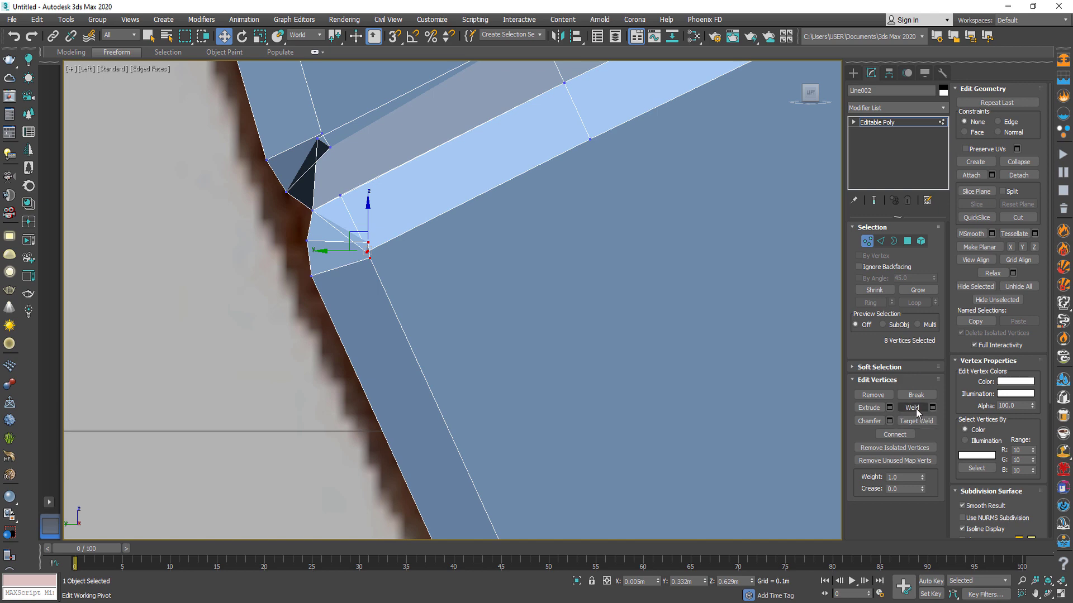
left_click(916, 407)
- Connect the opposing upper and lower inset vertices of the front seat section with the three foremost cross edges
scroll(574, 360, "down", 3)
scroll(612, 300, "up", 1)
middle_click_drag(613, 299, 618, 381)
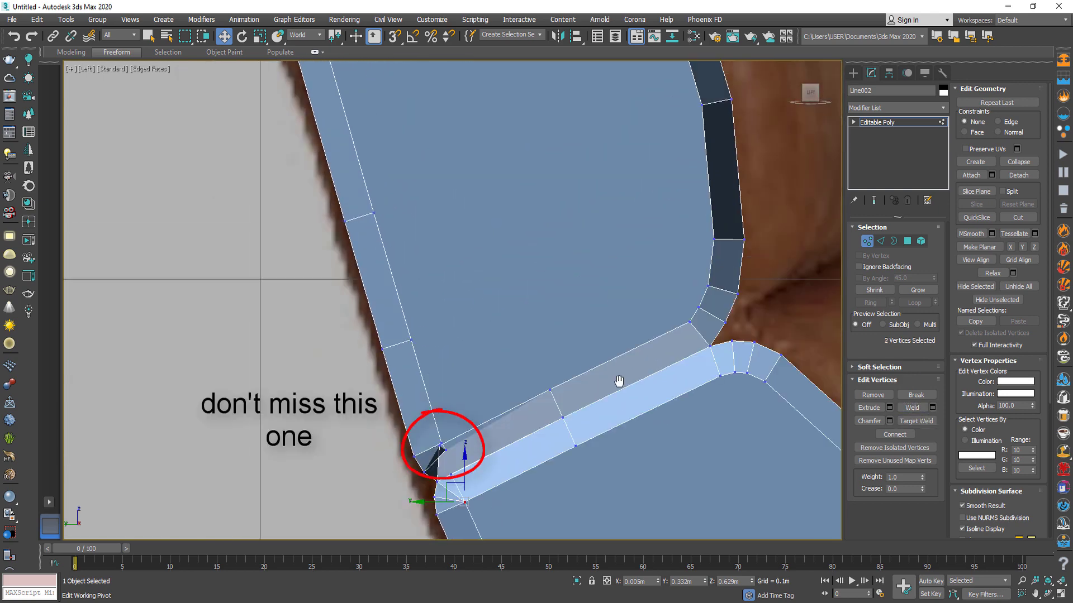
scroll(619, 381, "down", 2)
middle_click_drag(589, 281, 545, 421)
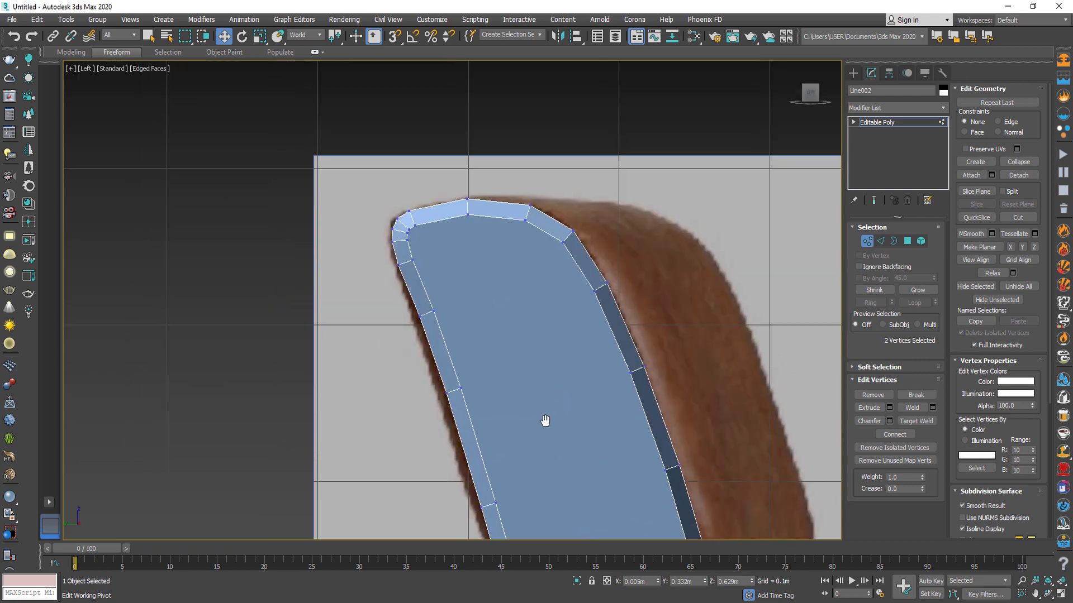
middle_click_drag(585, 378, 511, 218)
scroll(503, 195, "down", 5)
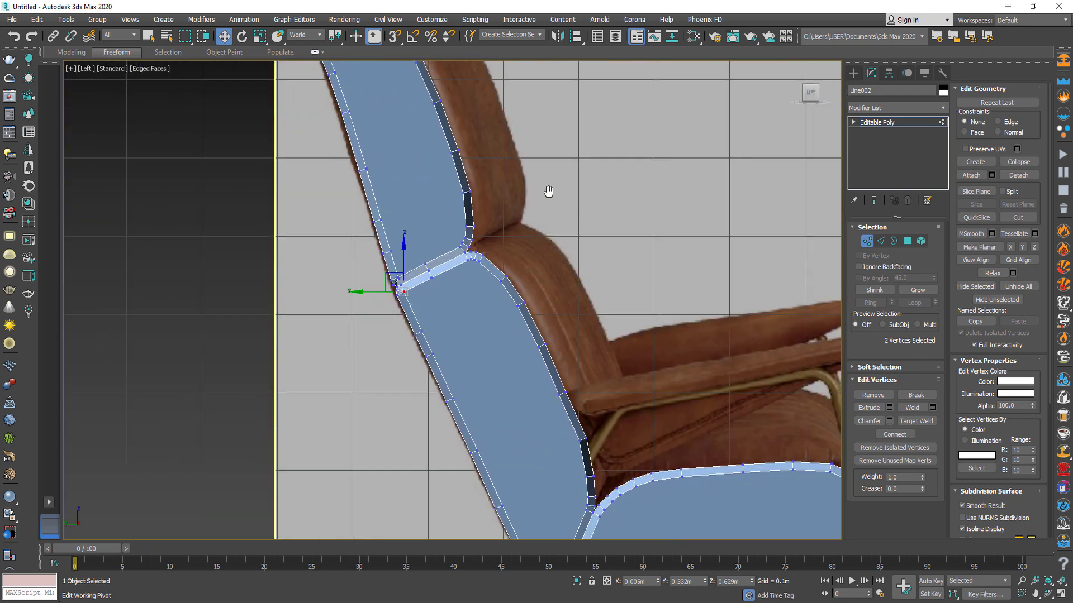
scroll(664, 285, "up", 3)
scroll(664, 285, "up", 6)
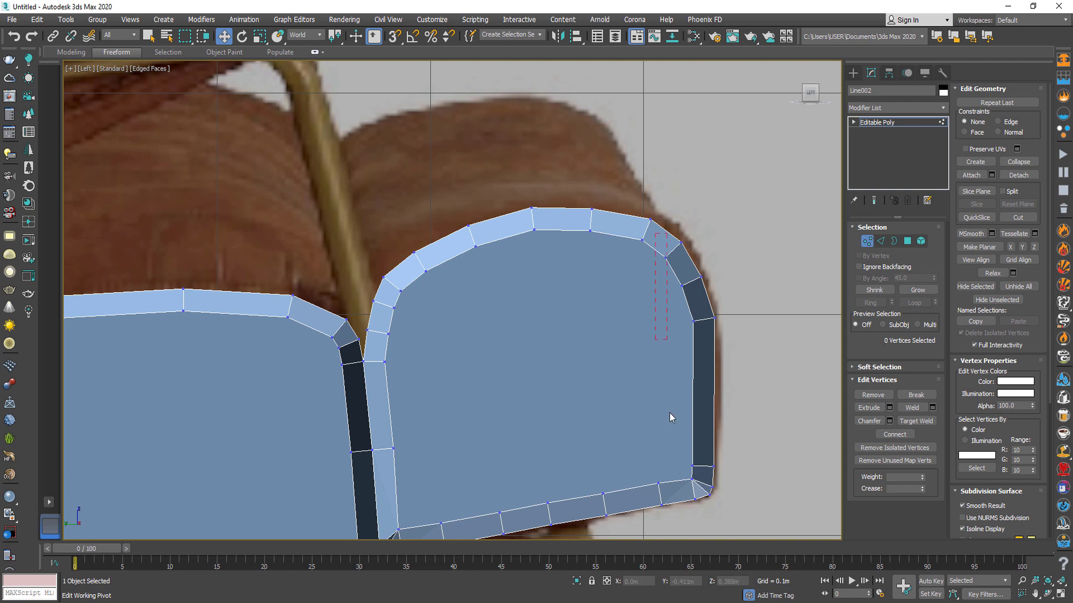
left_click_drag(681, 468, 618, 491)
left_click(894, 434)
left_click(591, 229)
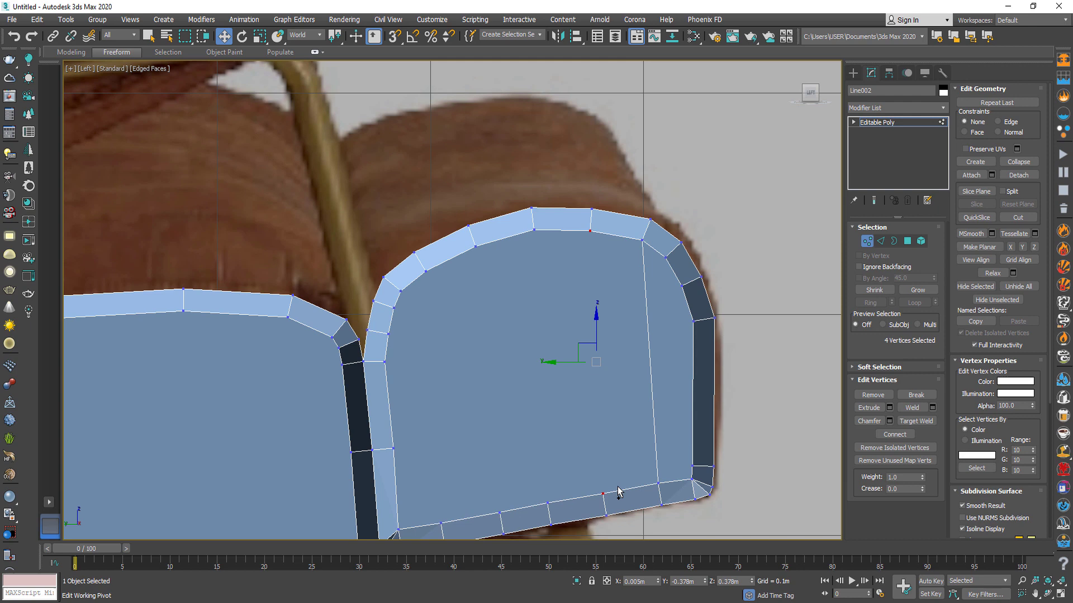
left_click(894, 434)
left_click(532, 230)
left_click_drag(550, 488, 544, 519, "ctrl")
left_click(894, 434)
- Connect the next two pairs of upper and lower inset vertices toward the rear of the front seat section
middle_click_drag(550, 503, 601, 441)
left_click(895, 434)
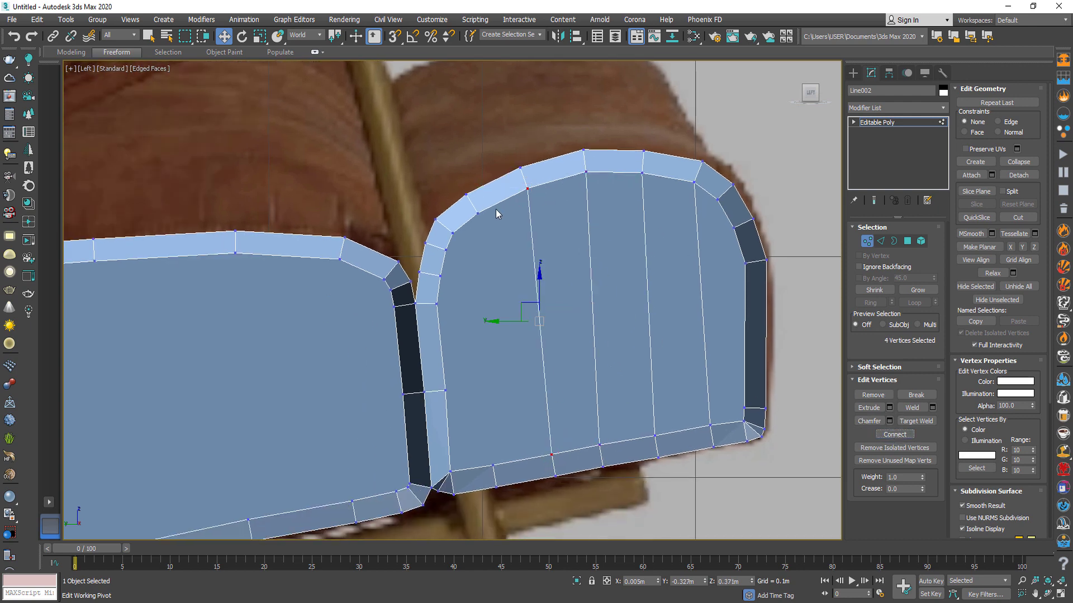
left_click(477, 212)
left_click_drag(487, 460, 539, 470, "ctrl")
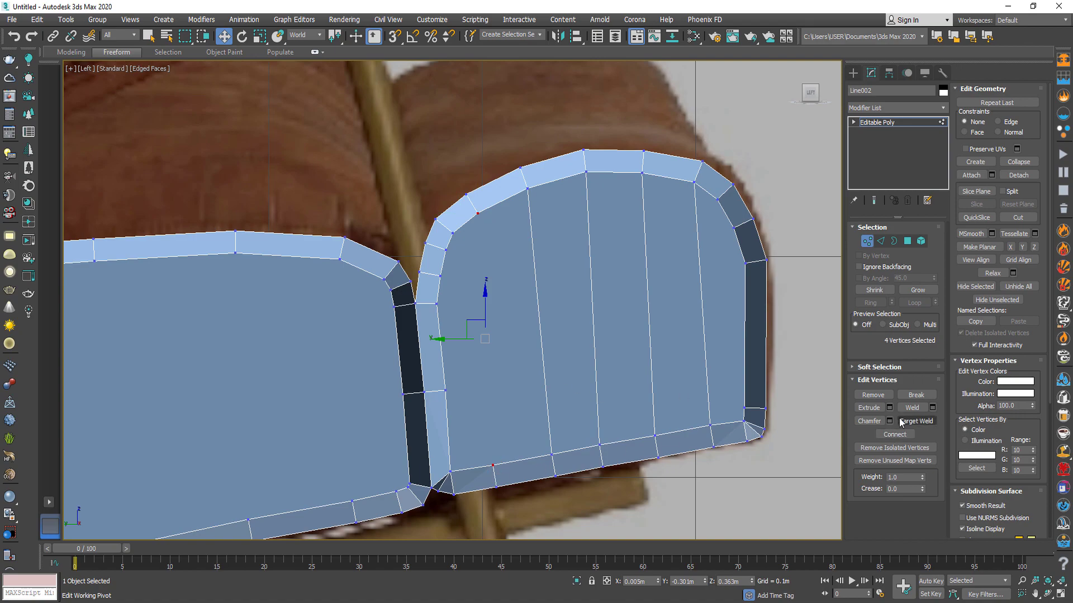
left_click(895, 434)
- Connect the opposing inset vertices across the sides of the rear seat section and both backrest sections in the left view
scroll(633, 320, "down", 2)
middle_click_drag(629, 316, 692, 251, "alt")
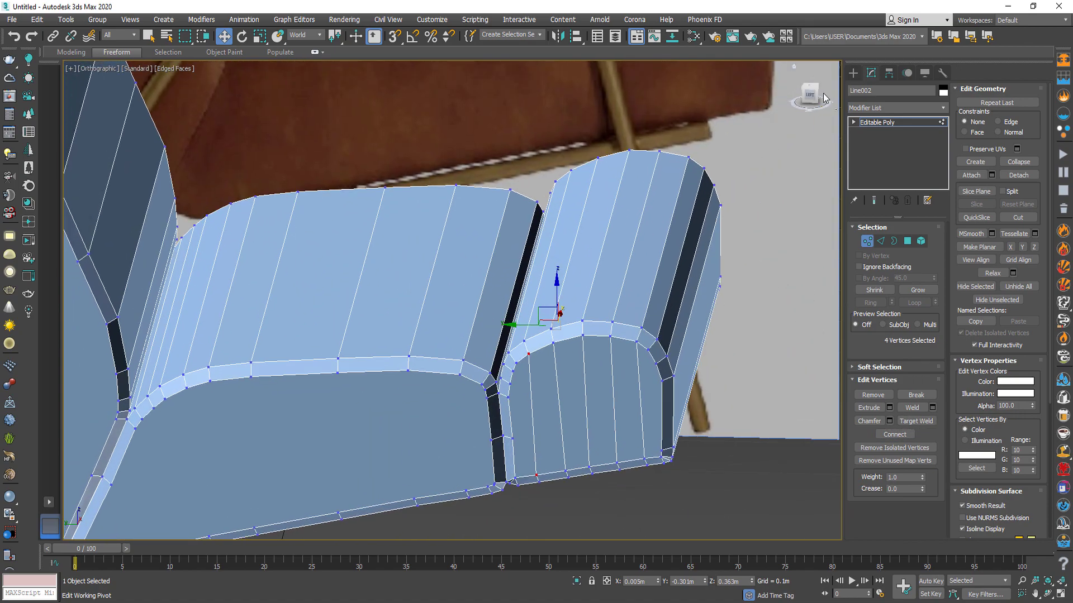
key("l")
middle_click_drag(694, 184, 726, 167)
left_click_drag(665, 321, 425, 321)
scroll(755, 389, "up", 2)
middle_click_drag(756, 389, 427, 299)
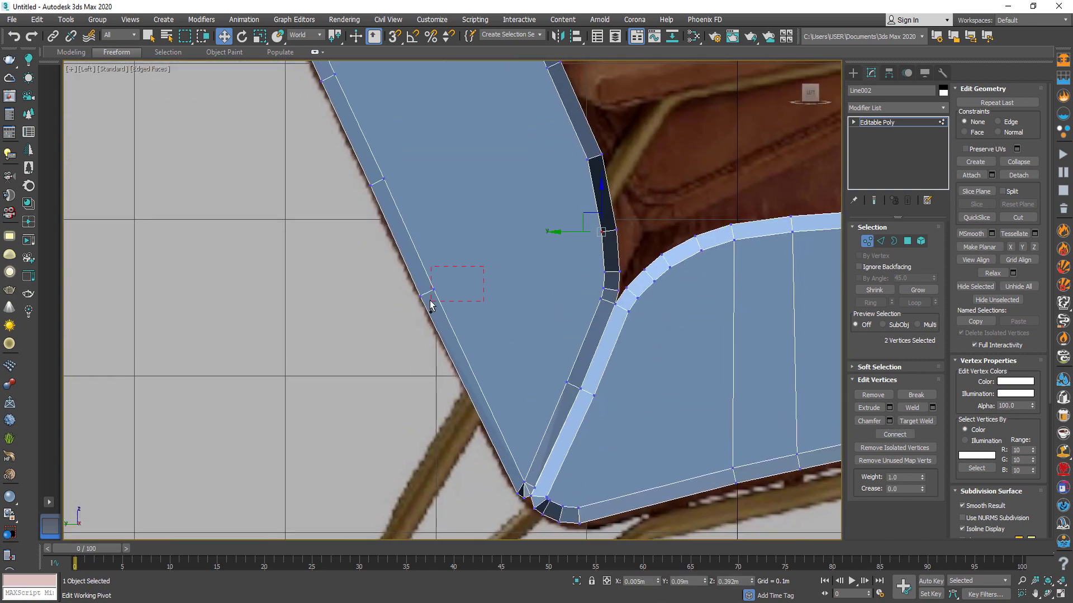
scroll(618, 232, "up", 2)
left_click_drag(544, 259, 515, 192)
middle_click_drag(514, 191, 646, 236)
scroll(758, 301, "down", 3)
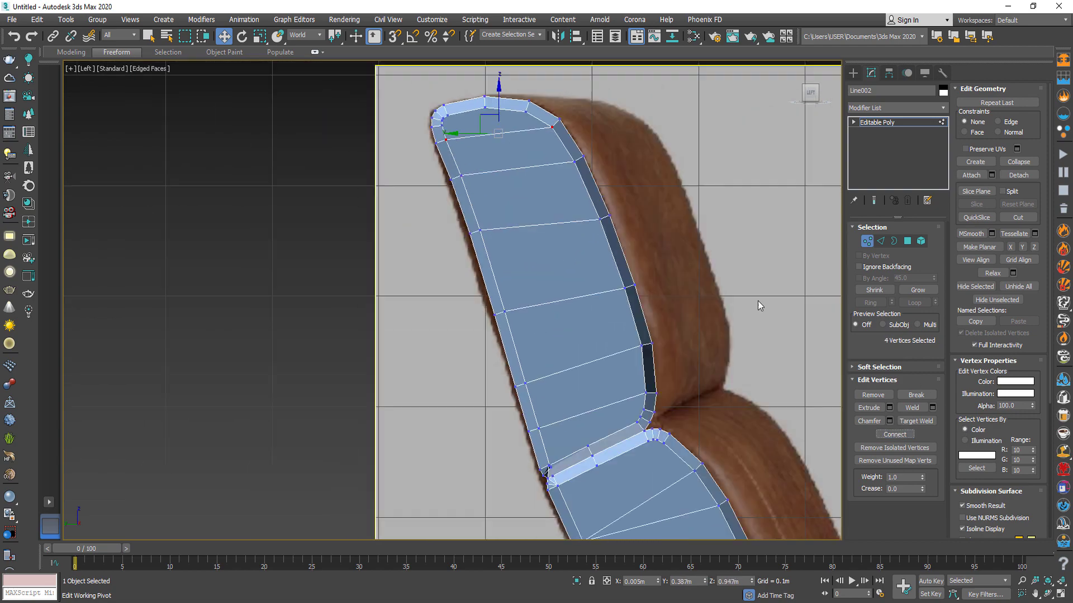
- Select all the cross edges on the cushions' sides and connect them with a middle edge running along each section
middle_click_drag(757, 301, 639, 340, "alt")
left_click(639, 340)
scroll(538, 269, "up", 3)
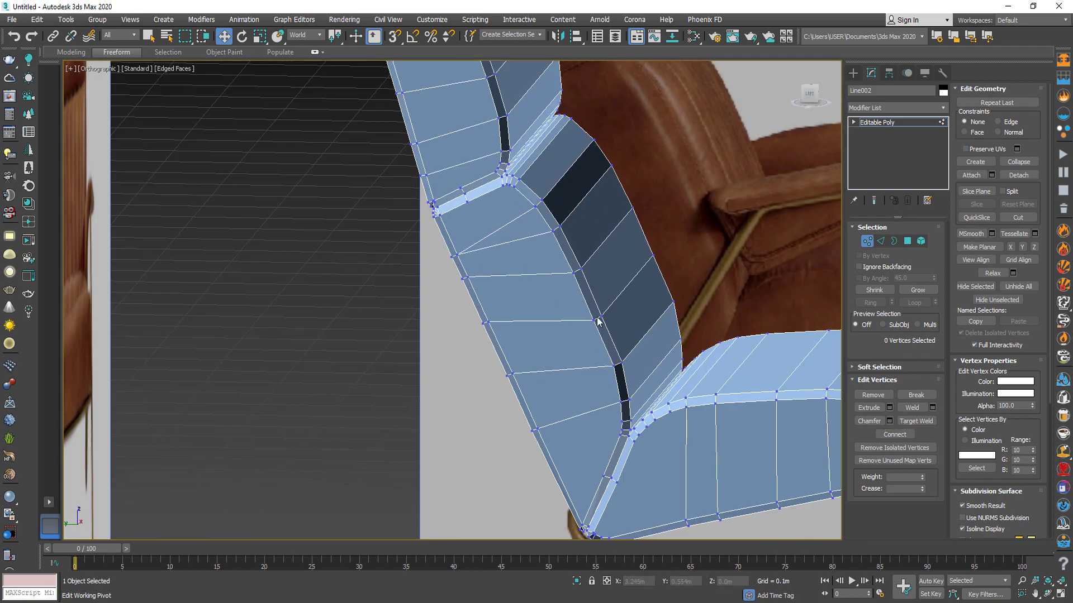
middle_click_drag(537, 269, 618, 328)
scroll(618, 327, "down", 1)
middle_click_drag(780, 374, 682, 342, "alt")
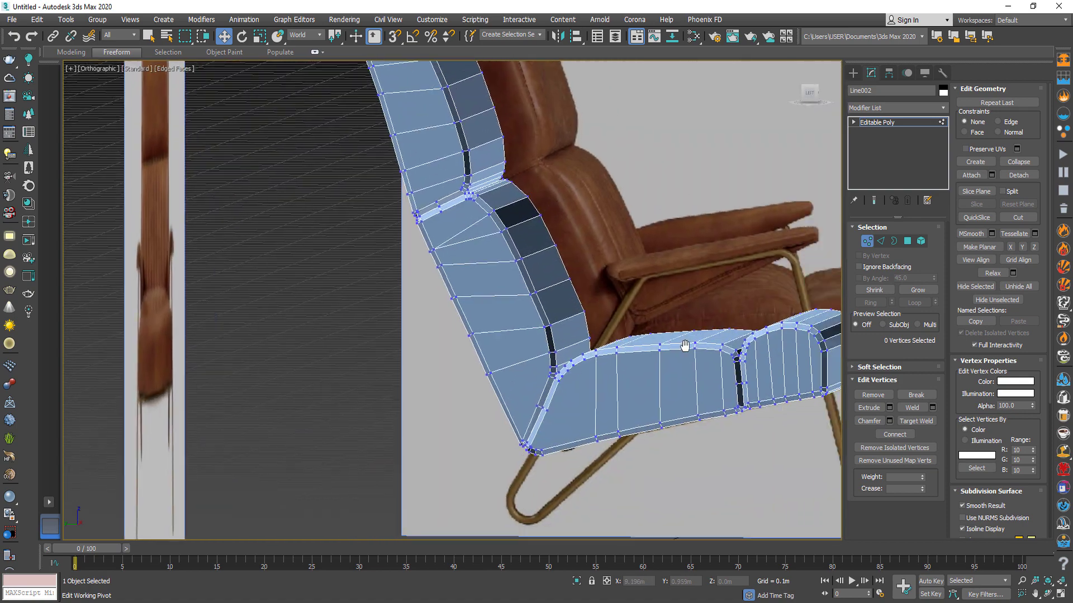
key("l")
key("2")
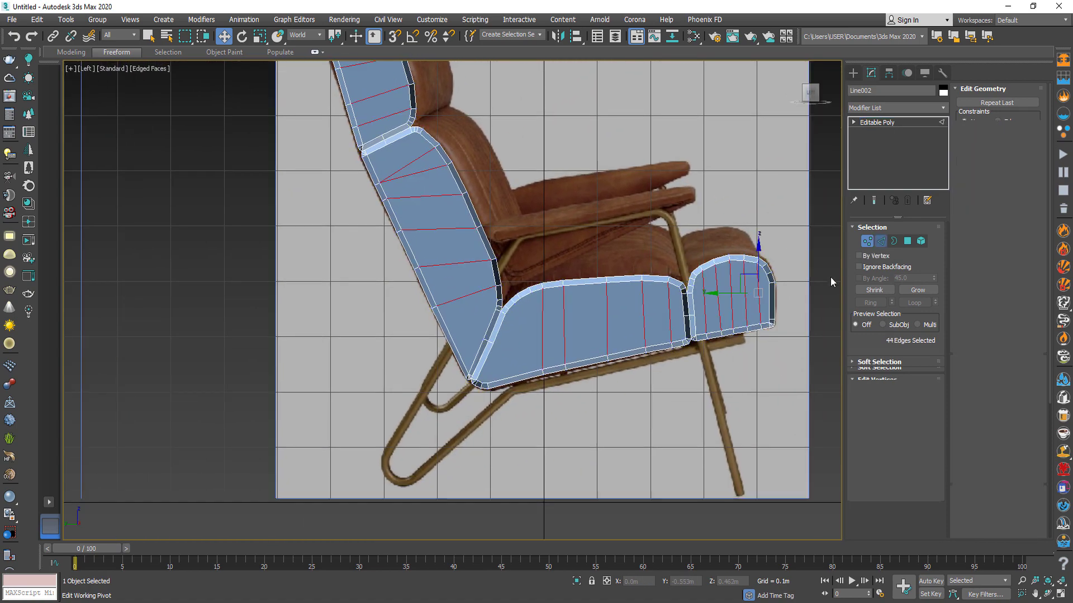
middle_click_drag(700, 306, 736, 415)
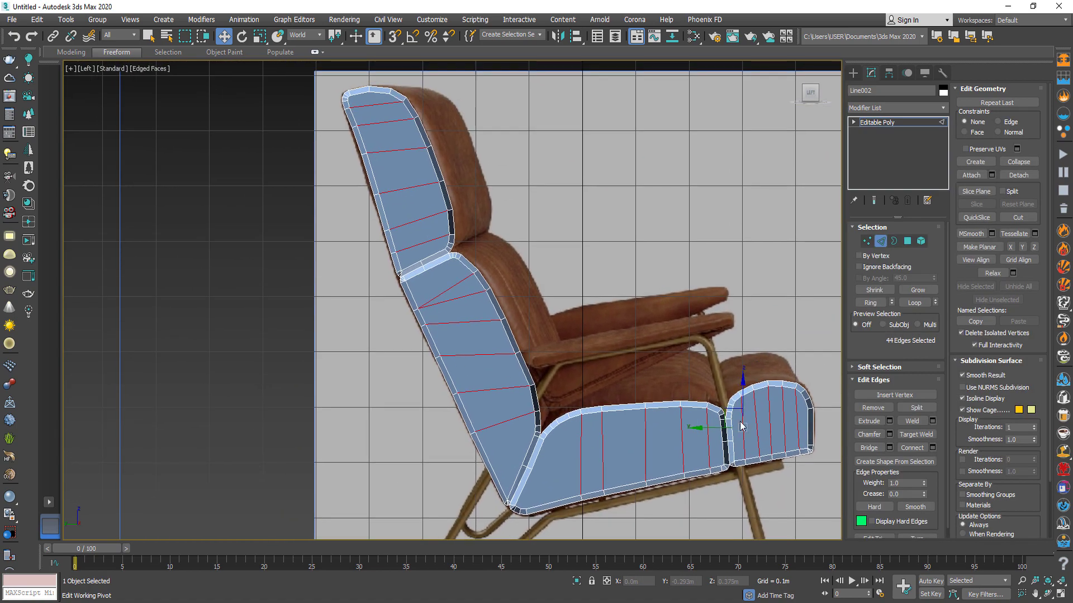
left_click(912, 447)
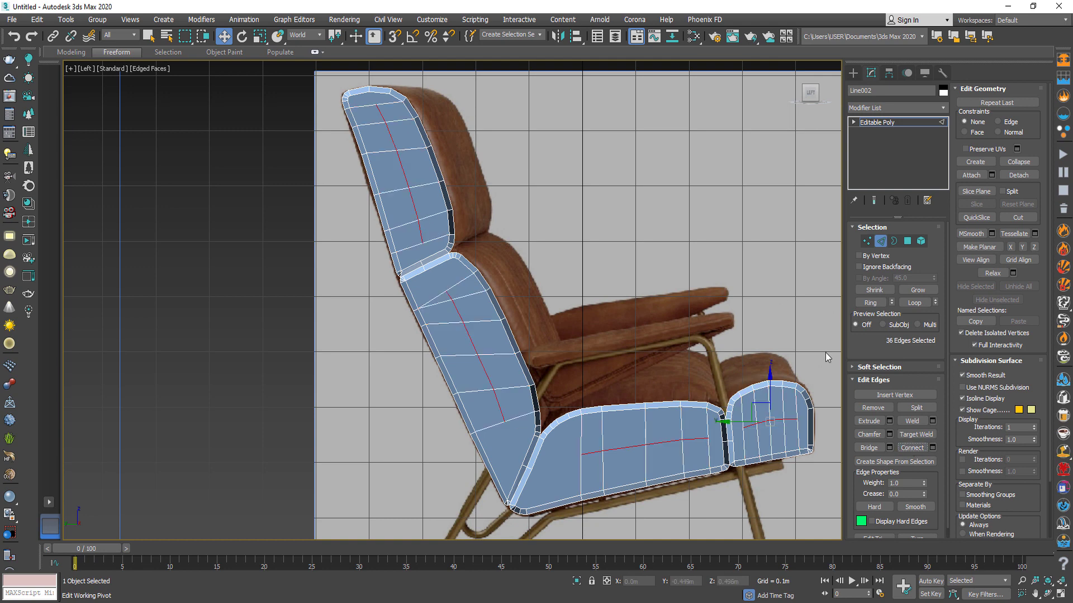
- Extend the middle edges to the inset borders by connecting their end vertices to the facing border vertices on the cushion sections
left_click(867, 241)
scroll(797, 388, "up", 5)
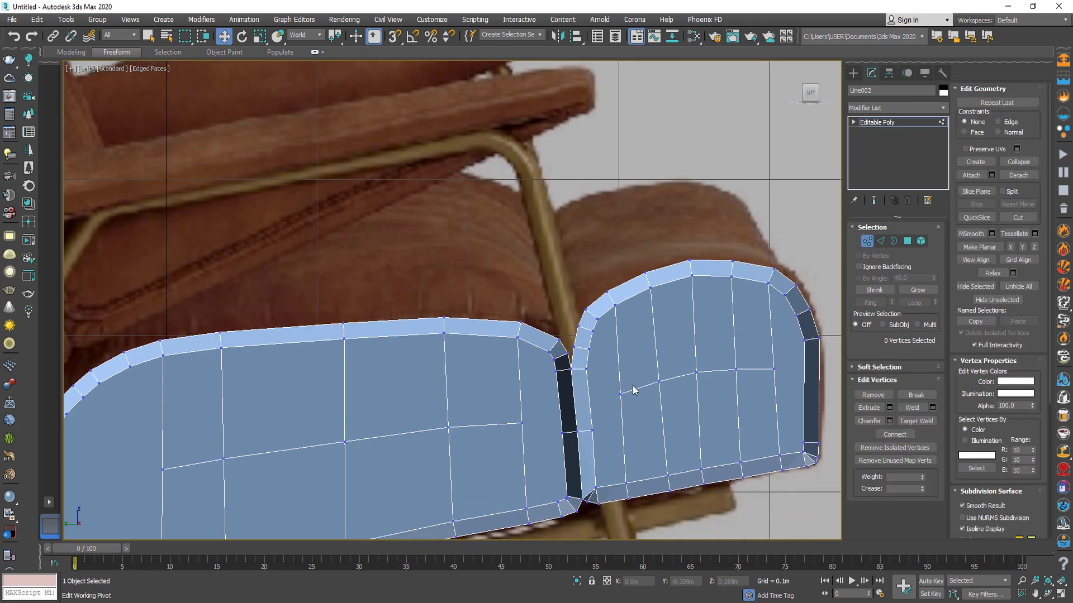
left_click_drag(595, 439, 594, 441, "ctrl")
left_click_drag(495, 401, 569, 457)
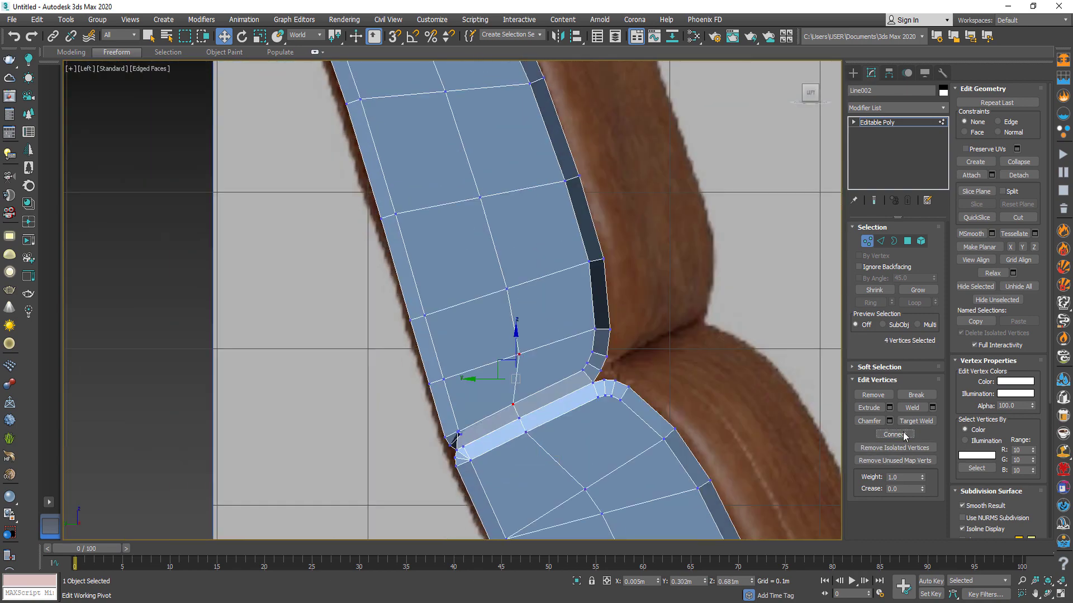
left_click(894, 434)
- Select the middle edges on the chair's left side only and move them about 0.003 m outward in the front view
scroll(453, 302, "down", 5)
key("2")
double_click(536, 352)
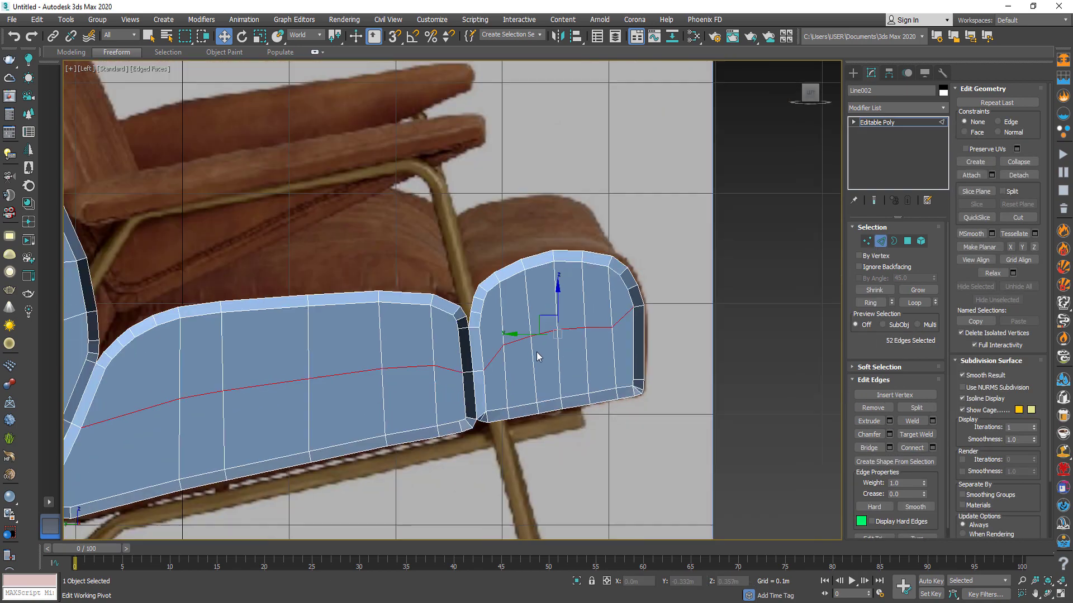
scroll(608, 318, "down", 2)
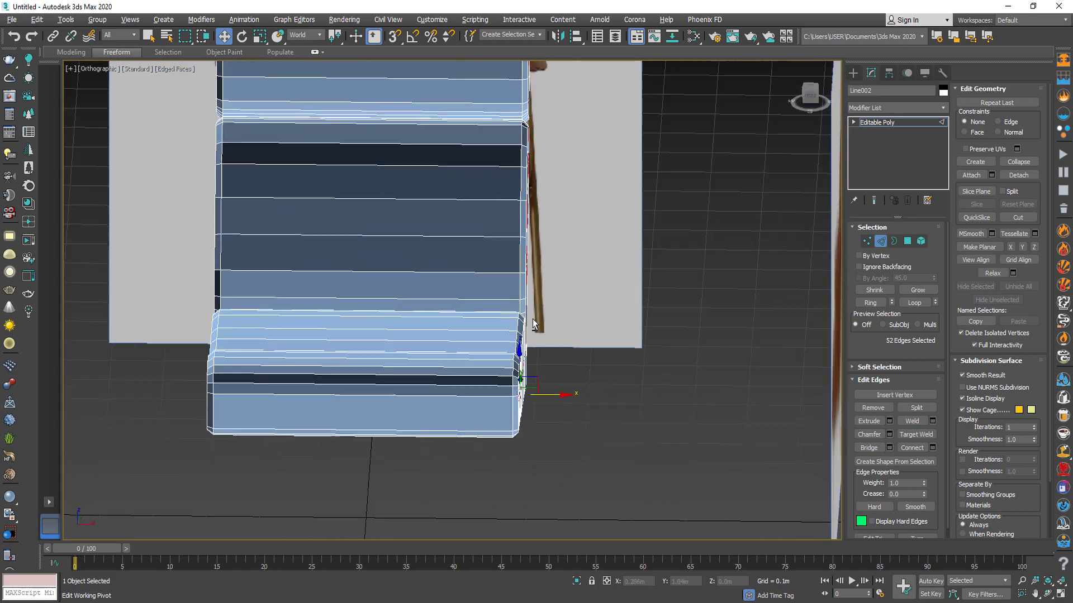
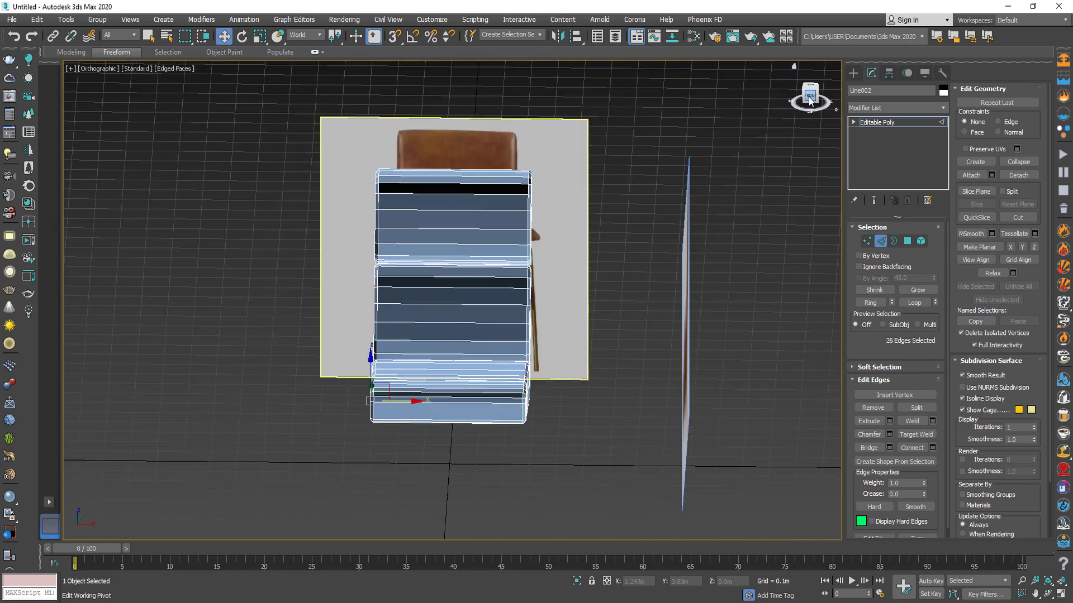
scroll(373, 324, "up", 5)
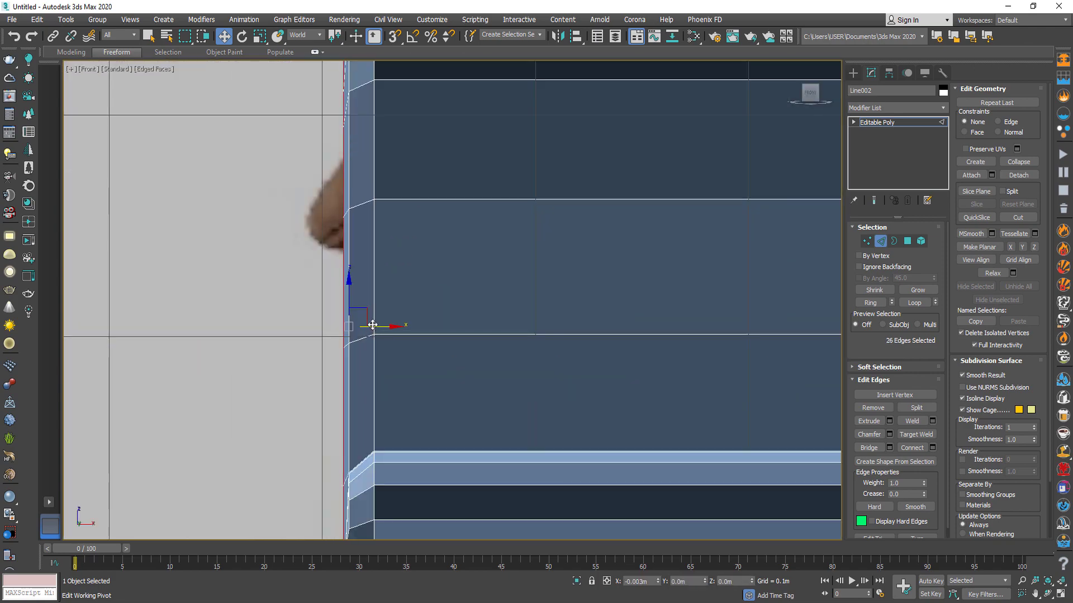
- Select the middle edges on the chair's right side across all four cushion sections using edge loops
key("shift+z")
key("shift+z")
left_click(591, 380)
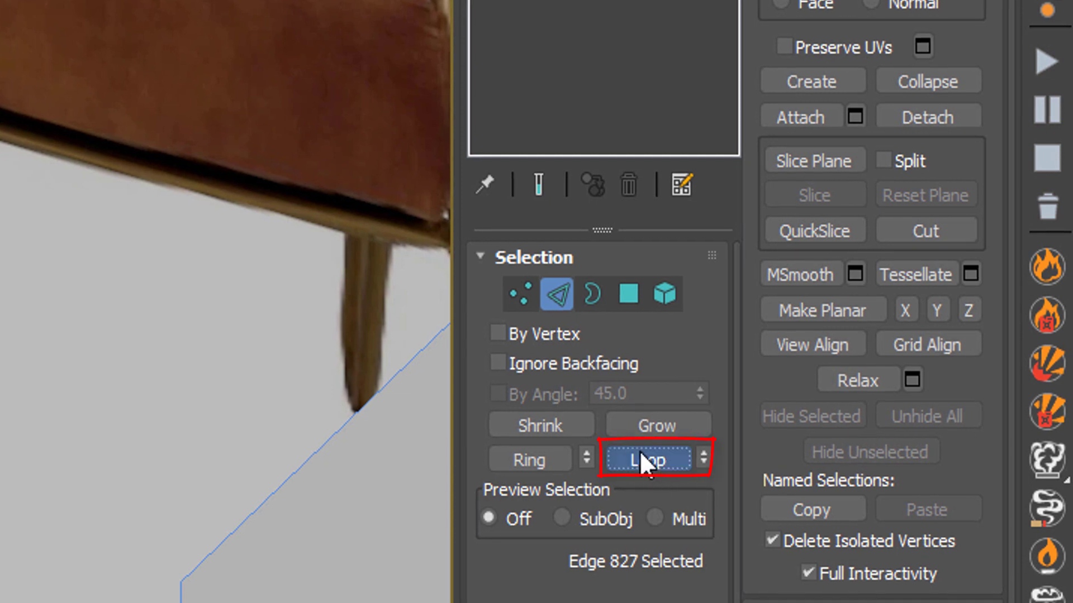
left_click(642, 459)
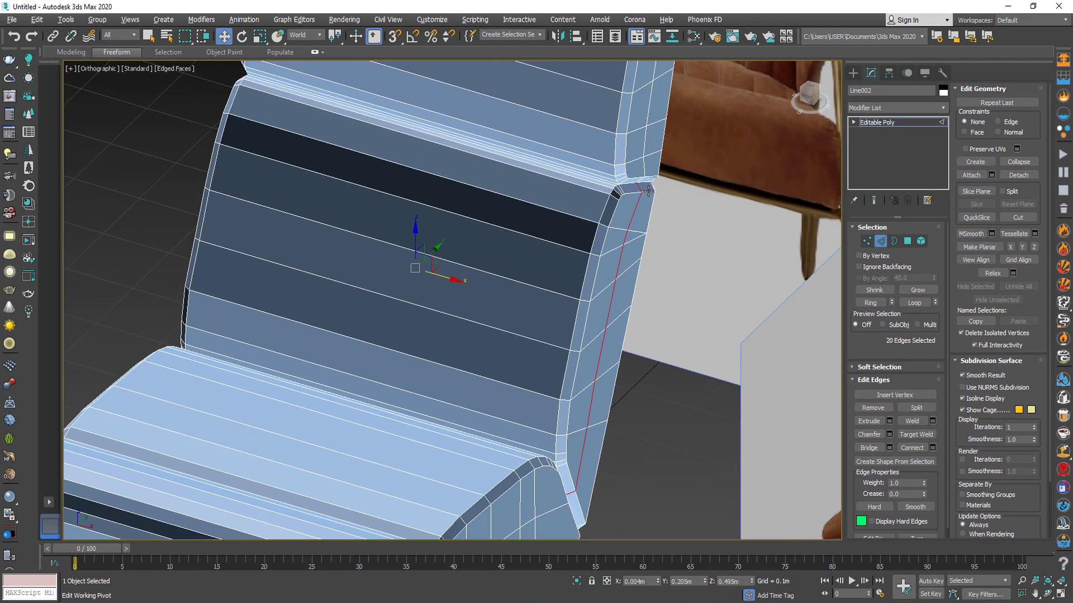
left_click(641, 190, "alt")
left_click(643, 165, "ctrl")
middle_click_drag(547, 490, 546, 398)
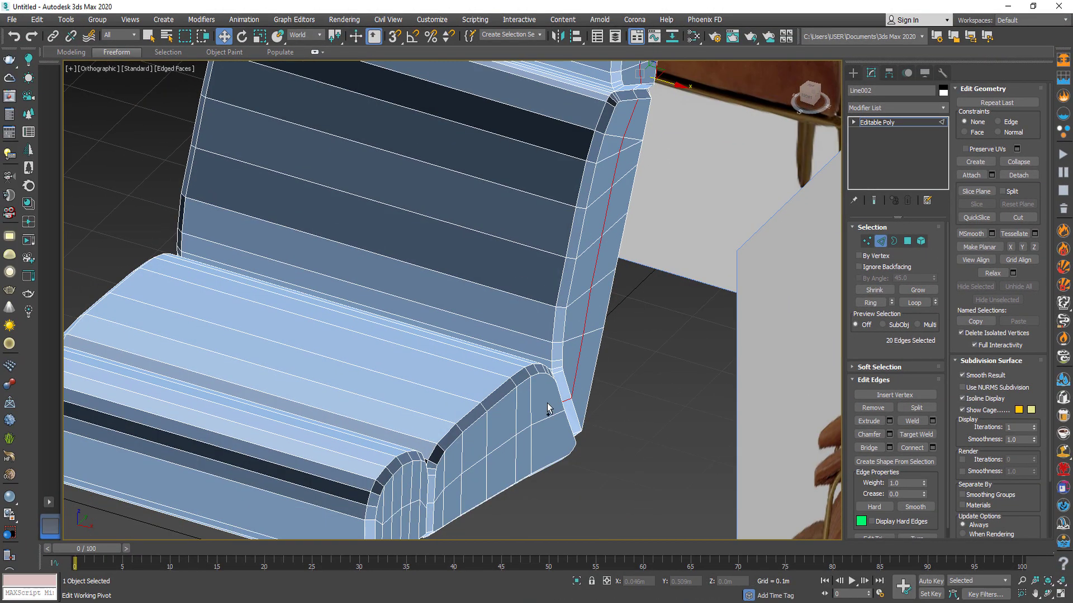
left_click(394, 518, "ctrl")
left_click(915, 303)
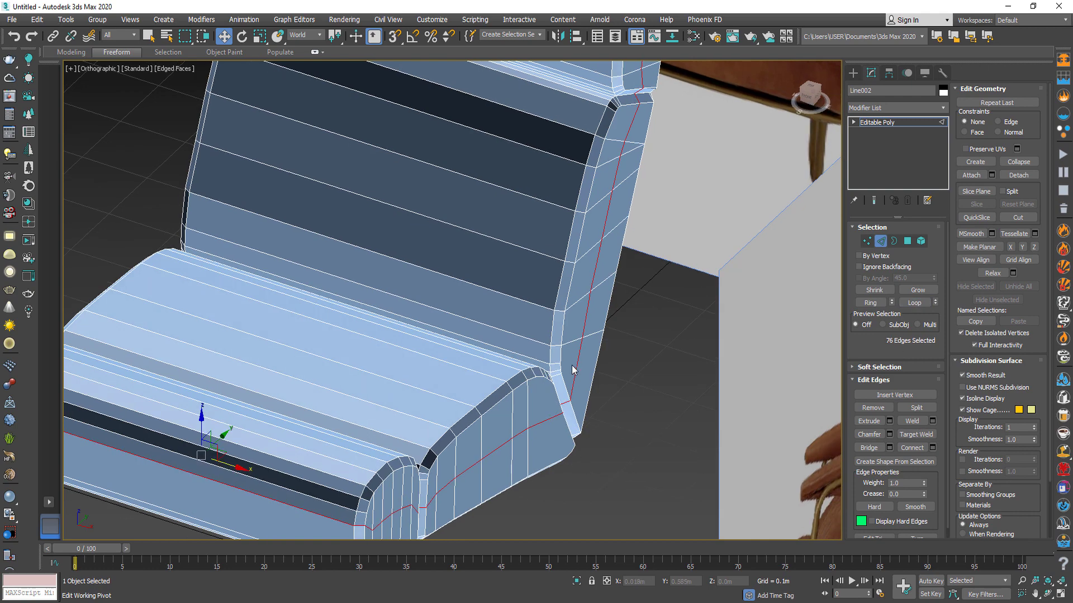
- Reduce the selection to the right side's middle edges, move them about 0.004 m outward in the front view and leave edge editing
scroll(575, 358, "down", 3)
key("f")
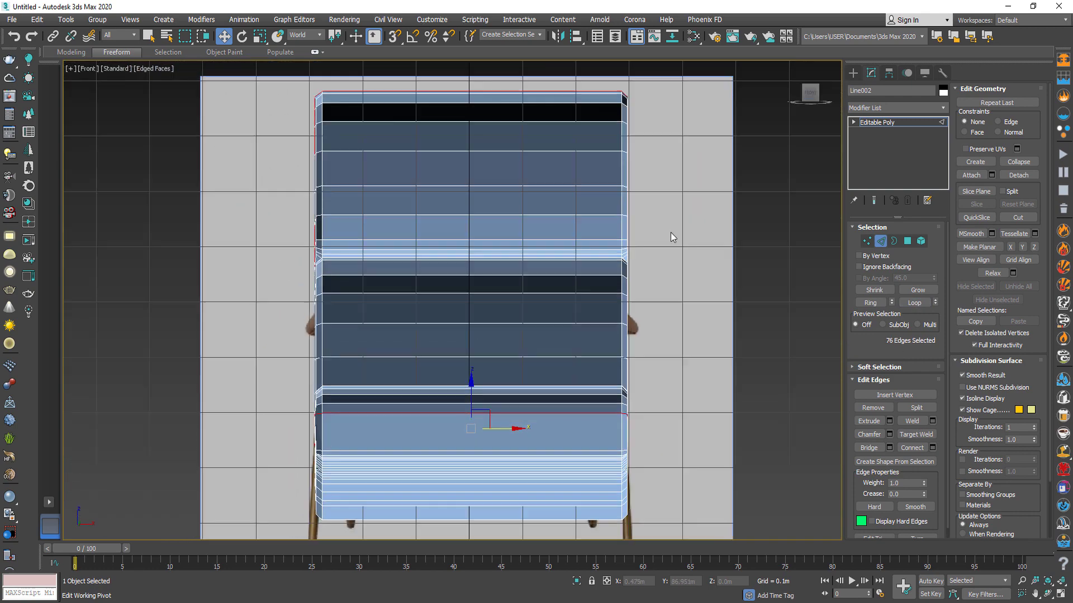
middle_click_drag(223, 503, 634, 217, "alt")
double_click(489, 477)
scroll(489, 475, "up", 5)
left_click(487, 492, "alt")
scroll(493, 498, "down", 3)
left_click(625, 204, "alt")
left_click(634, 222, "alt")
left_click(805, 99)
scroll(678, 427, "up", 3)
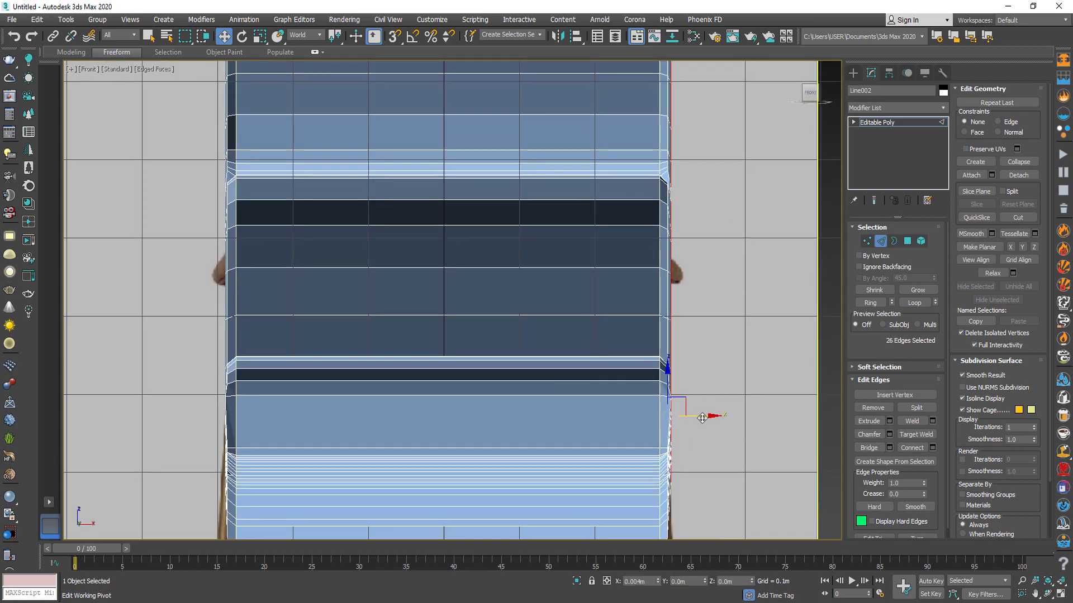
scroll(708, 416, "down", 5)
middle_click_drag(708, 417, 585, 399, "alt")
key("2")
- Select the outer border edge loops on the left side of the four cushion sections
scroll(755, 336, "up", 4)
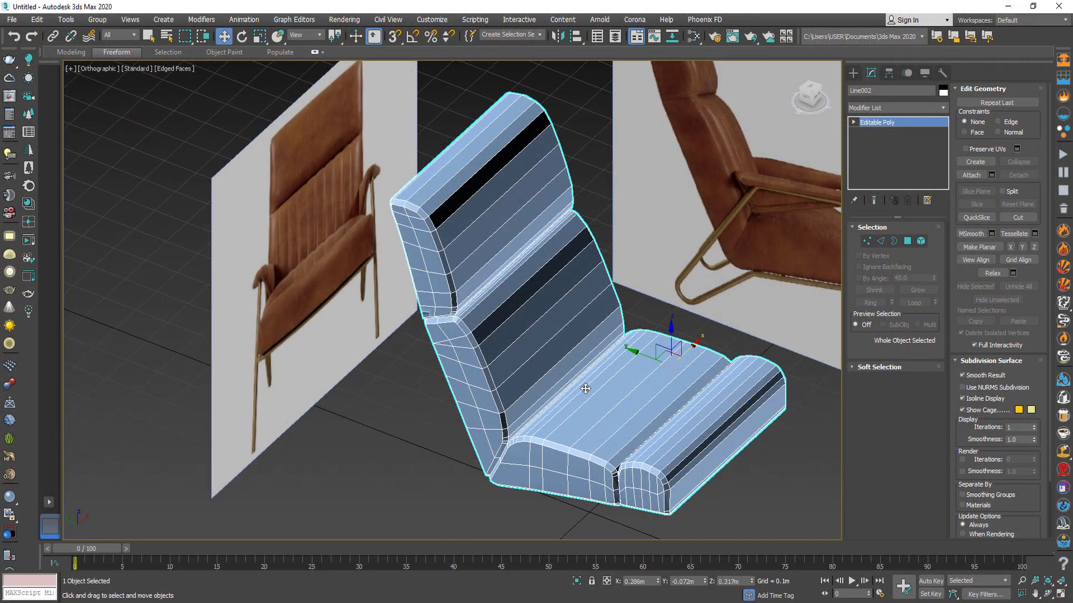
middle_click_drag(584, 388, 528, 399)
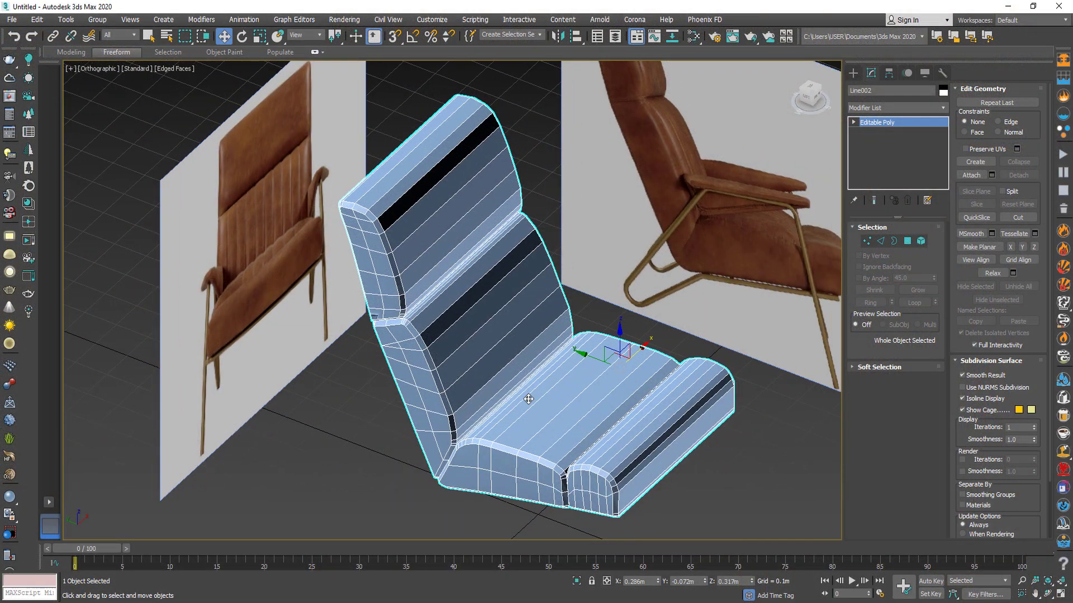
left_click(880, 241)
left_click(553, 461)
scroll(503, 475, "up", 5)
left_click(620, 468, "ctrl")
left_click(325, 293, "ctrl")
middle_click_drag(326, 292, 519, 299, "alt")
left_click(523, 244, "ctrl")
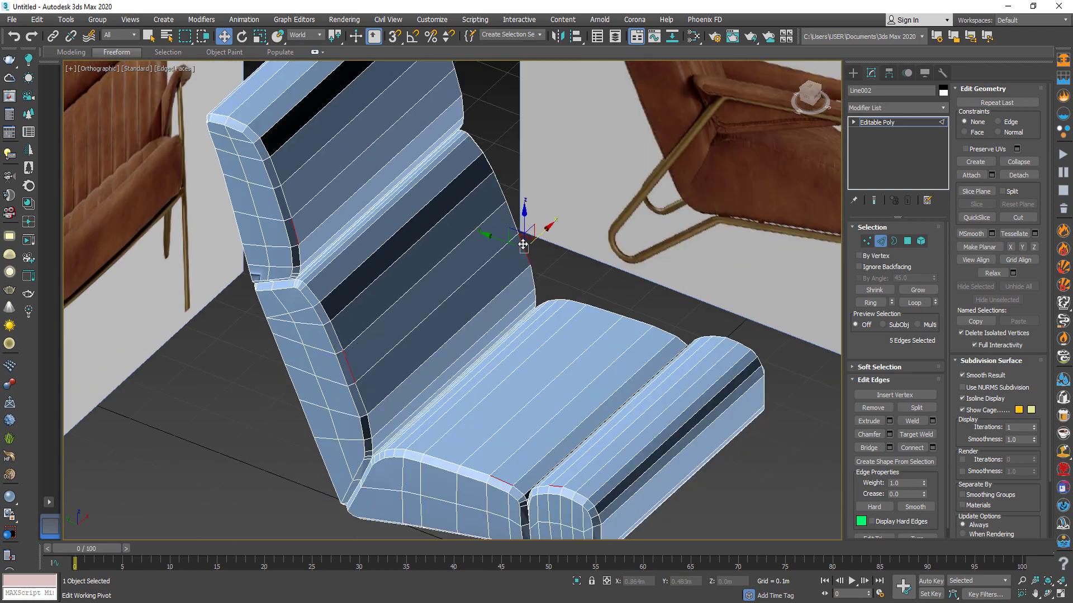
key("ctrl+z")
left_click(915, 302)
- Add the outer border edges on the right side of the cushion sections and extend the selection to full edge loops
middle_click_drag(626, 335, 671, 342, "alt")
left_click(671, 342, "ctrl")
left_click(641, 160, "ctrl")
scroll(642, 161, "down", 3)
scroll(726, 391, "up", 4)
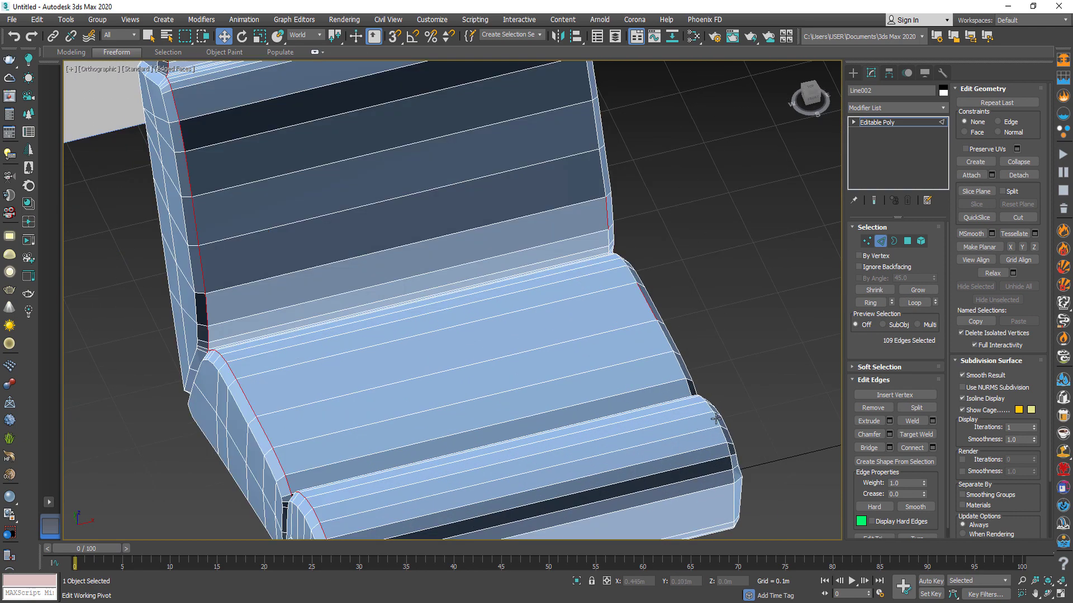
left_click(913, 302)
scroll(726, 391, "down", 3)
middle_click_drag(670, 335, 614, 346, "alt")
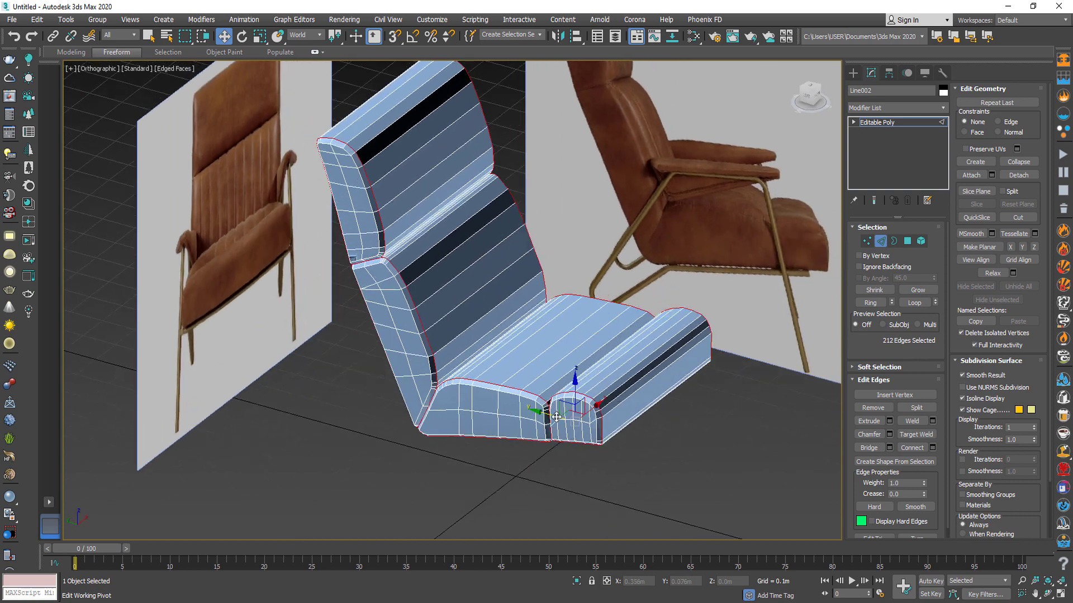
- Extrude the selected border edge loops with a height of -0.05 m and a width of 0 m
scroll(615, 391, "up", 4)
left_click(889, 422)
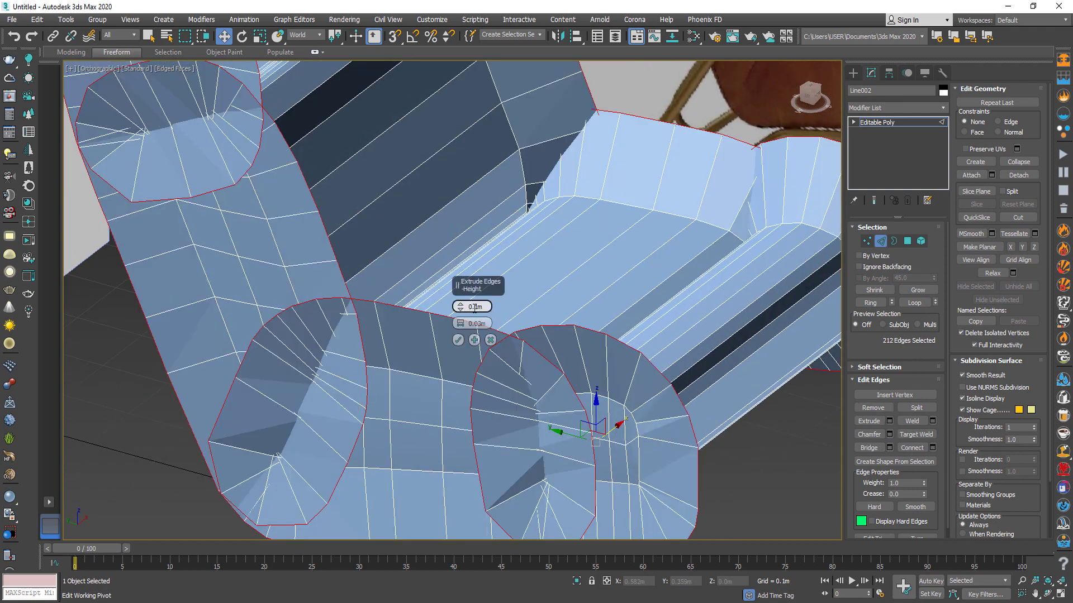
type("-.05")
key("Return")
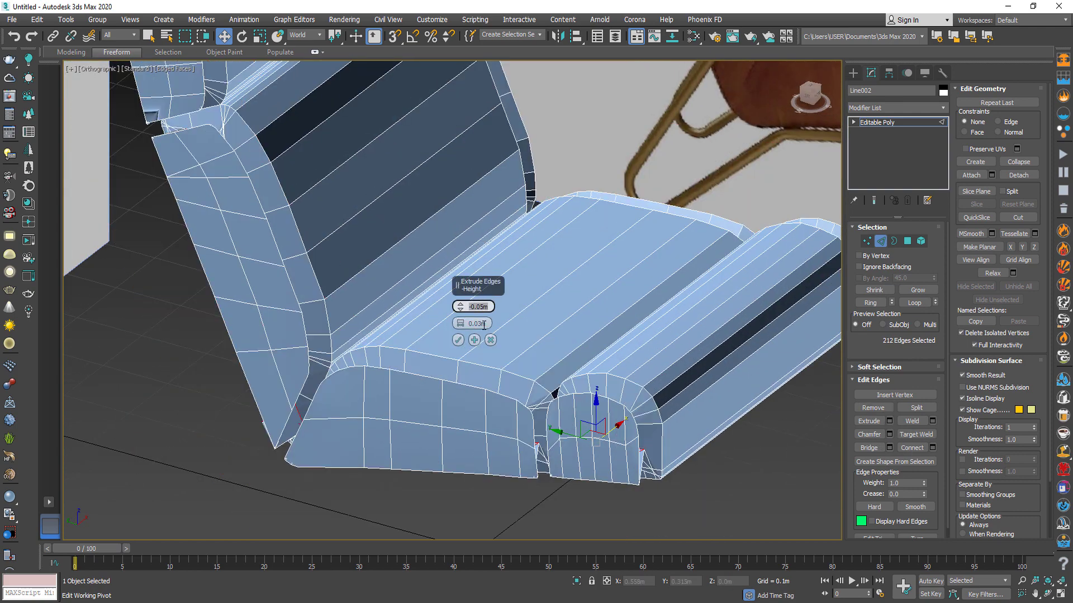
left_click(484, 325)
type("0")
key("Return")
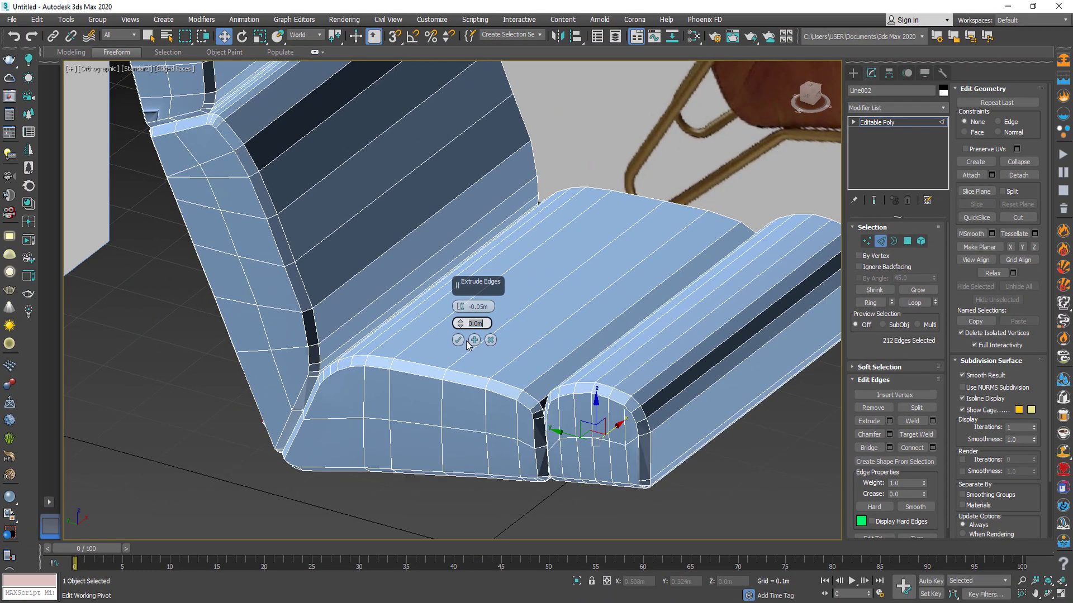
left_click(458, 339)
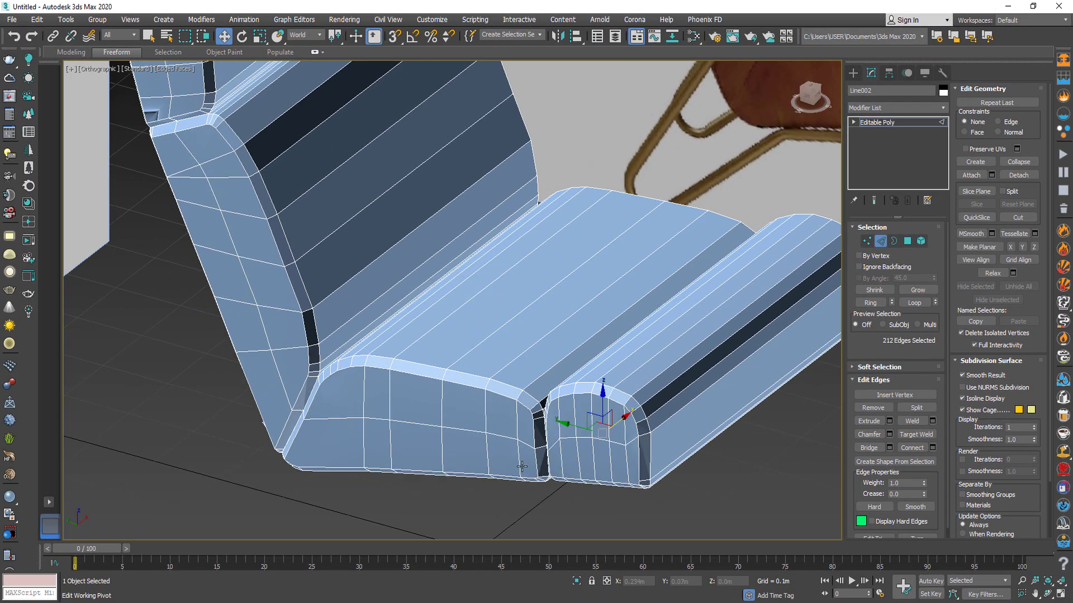
- In the left view, add the edges flanking the inset border seams to the selection and extend them to full loops
scroll(627, 393, "up", 4)
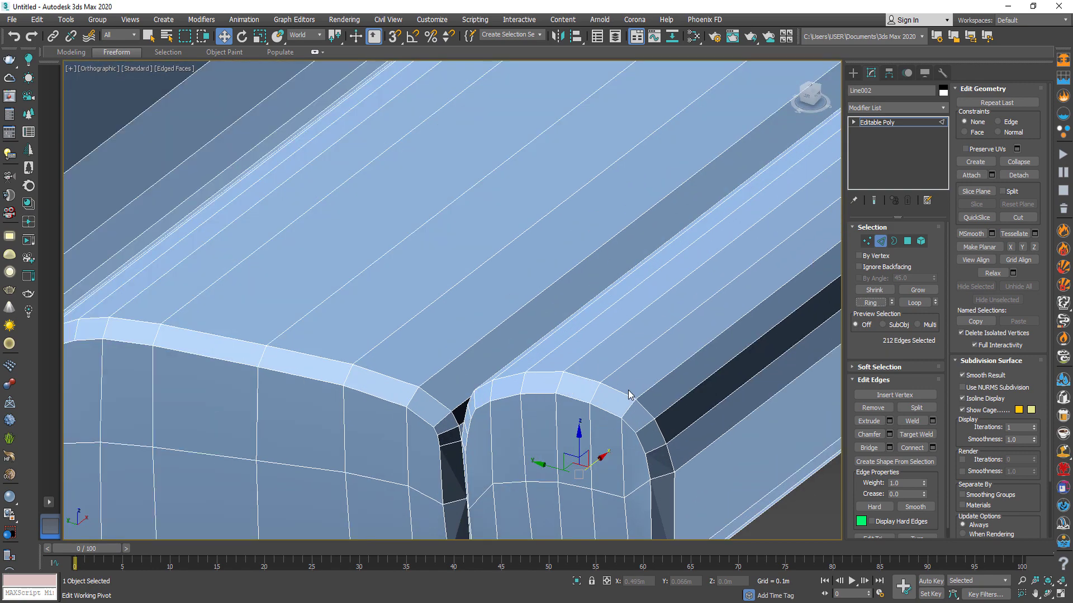
middle_click_drag(627, 393, 780, 150, "alt")
left_click(810, 96)
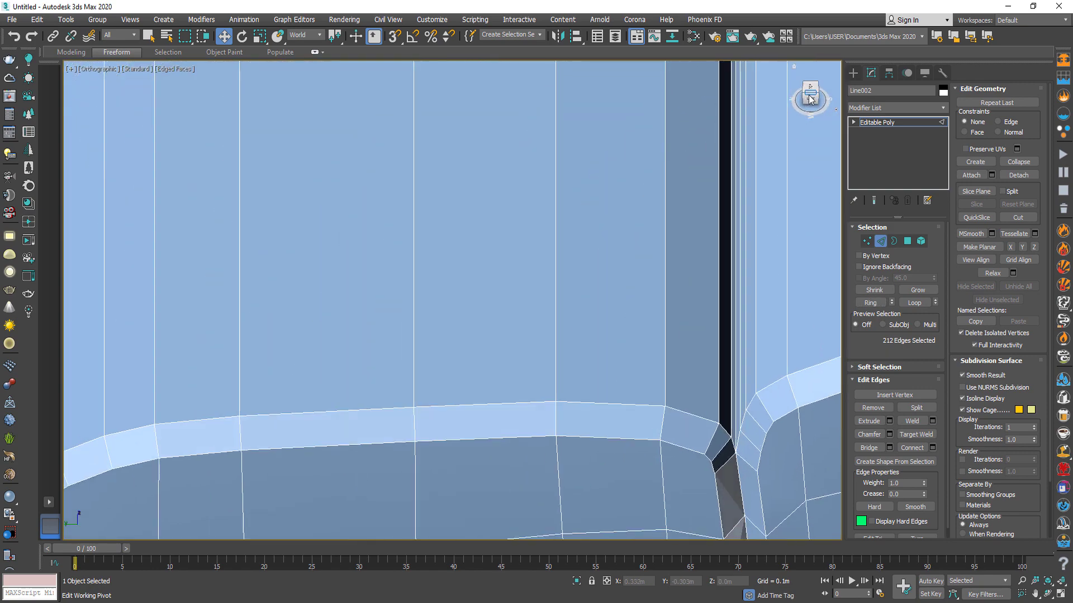
left_click(811, 99)
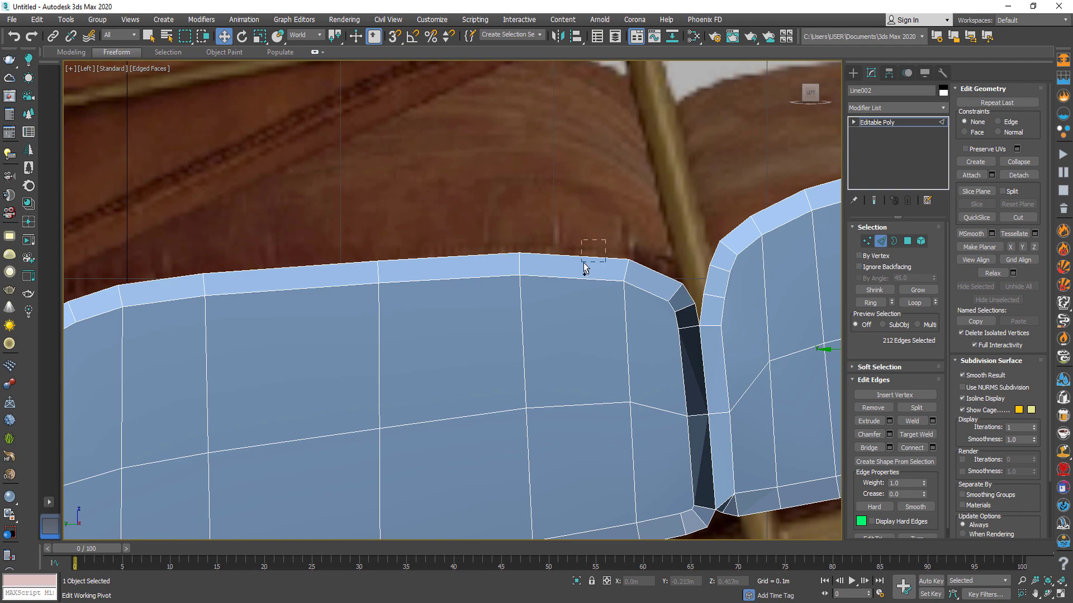
left_click_drag(606, 240, 587, 261, "ctrl")
scroll(541, 294, "down", 3)
scroll(423, 272, "up", 8)
scroll(402, 303, "down", 4)
scroll(434, 227, "up", 3)
left_click(913, 303)
scroll(609, 337, "down", 4)
middle_click_drag(609, 337, 558, 335, "alt")
- Chamfer the selected border loops by a very small amount and leave edge editing
left_click(889, 434)
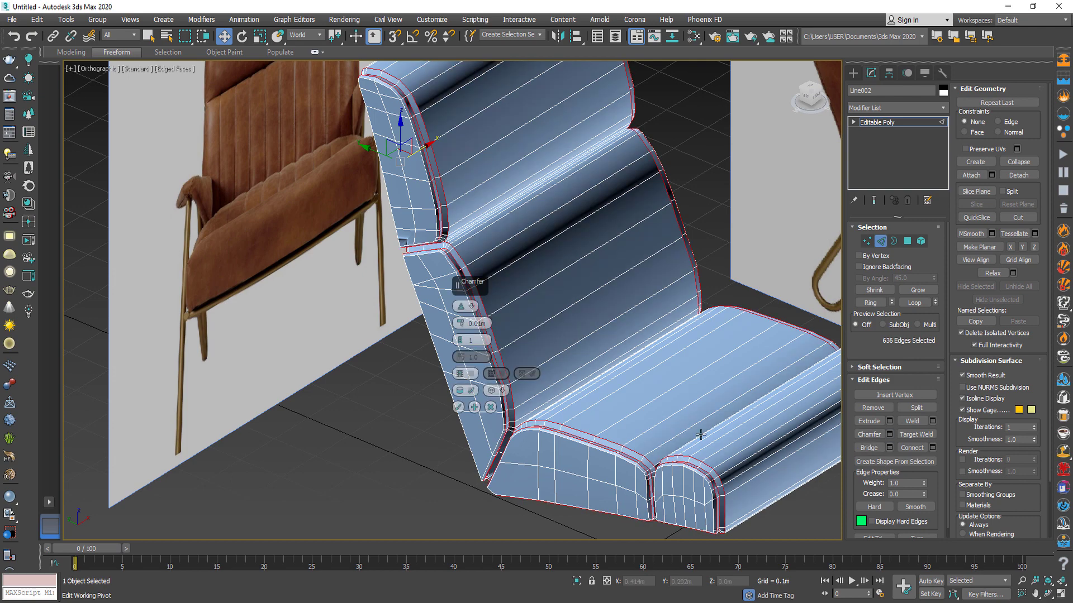
left_click(483, 324)
type(".01")
key("Return")
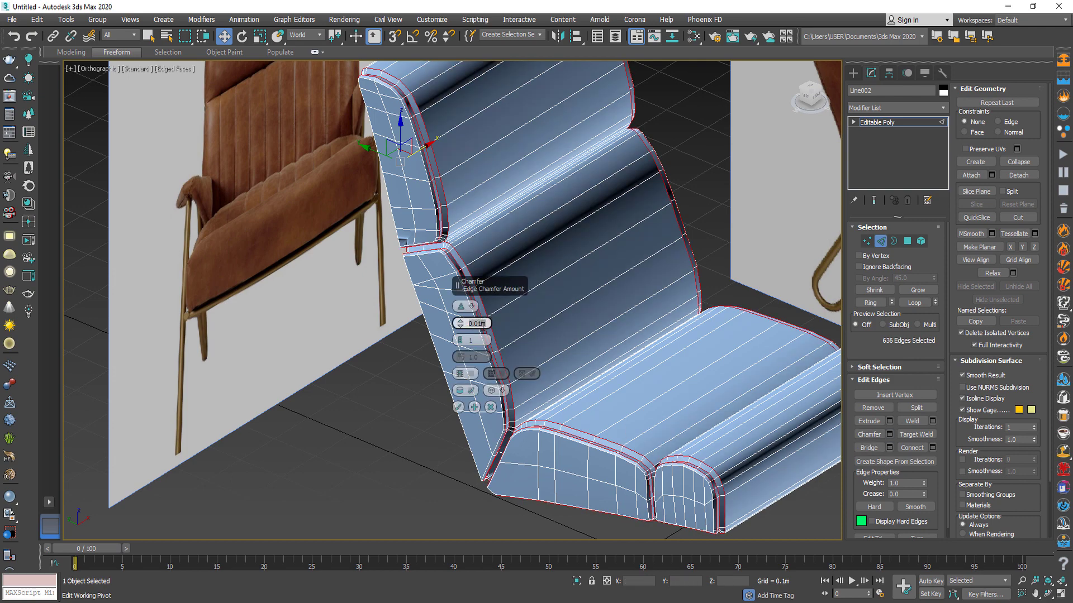
key("Return")
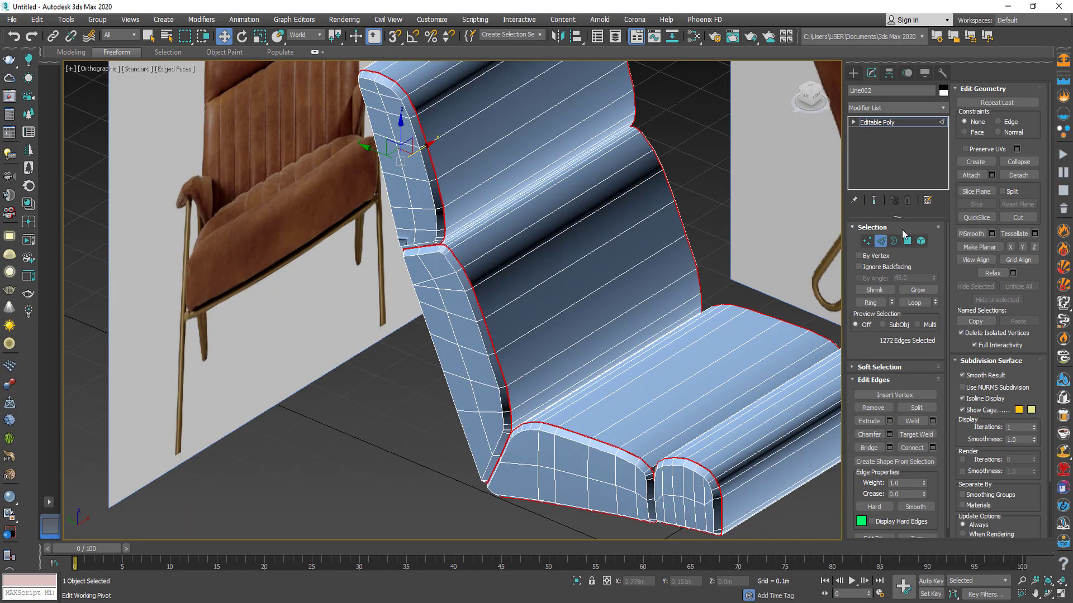
left_click(880, 241)
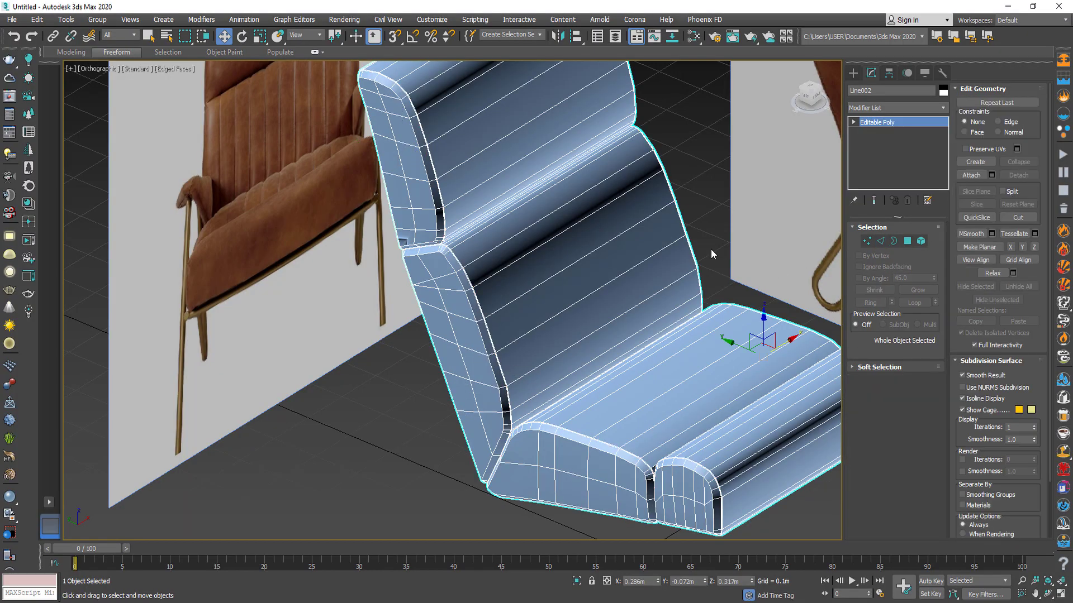
- Weld the clustered vertices at the rear corner where the headrest meets the middle back cushion
scroll(391, 235, "up", 10)
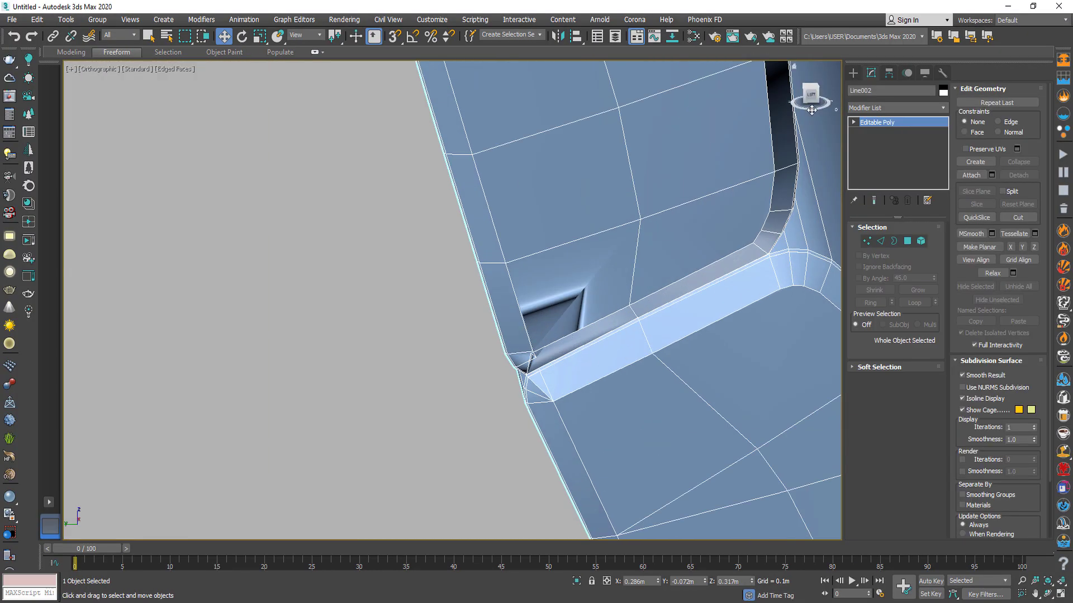
left_click(810, 94)
key("1")
scroll(504, 200, "up", 4)
left_click_drag(493, 223, 461, 263)
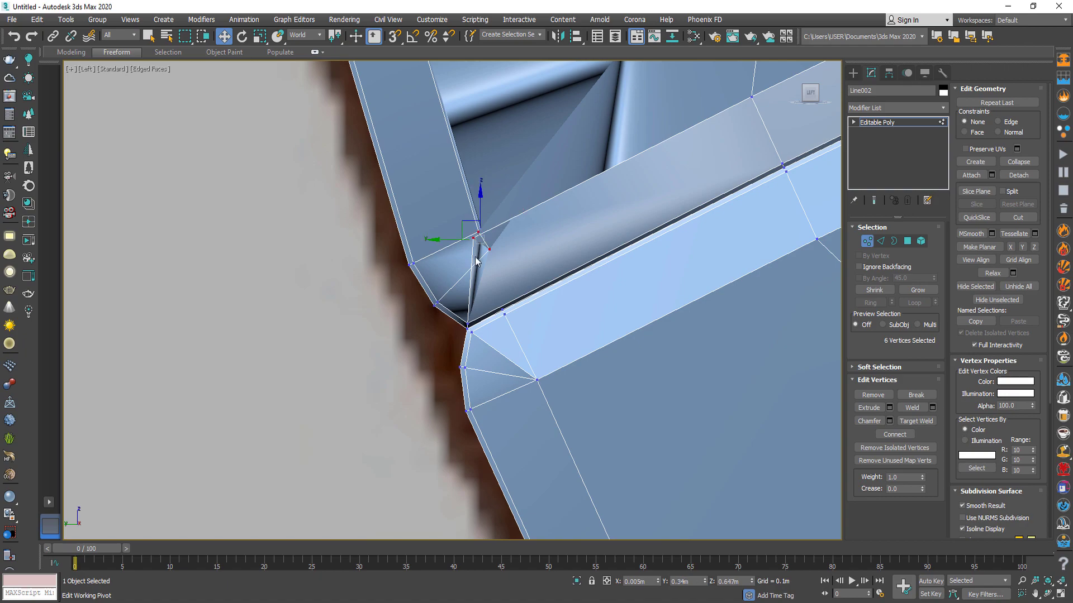
left_click(911, 407)
scroll(618, 280, "down", 4)
middle_click_drag(607, 263, 683, 295, "alt")
scroll(683, 294, "up", 2)
scroll(491, 343, "down", 8)
left_click(491, 343)
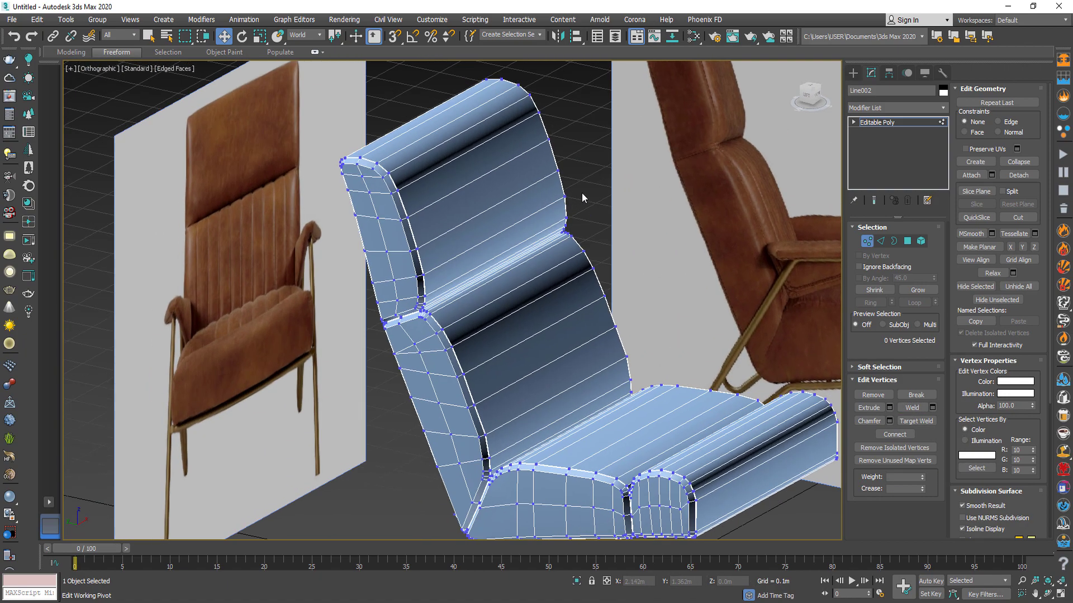
- Select the ring of widthwise edges around the seat cushion and connect them with 15 segments
scroll(529, 287, "up", 2)
middle_click_drag(528, 287, 419, 423, "alt")
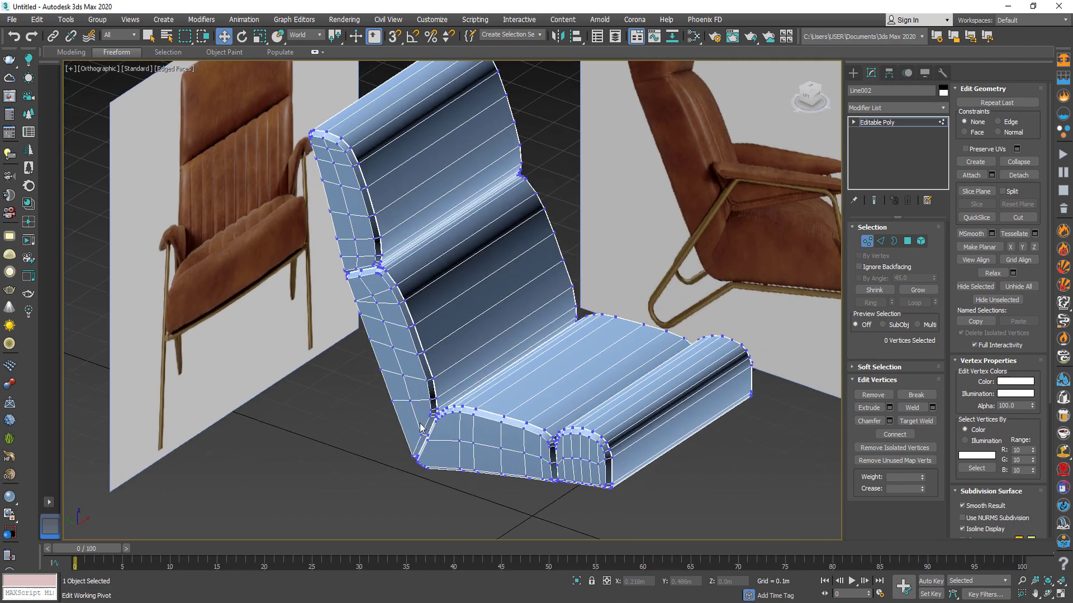
key("2")
middle_click_drag(642, 268, 592, 314, "alt")
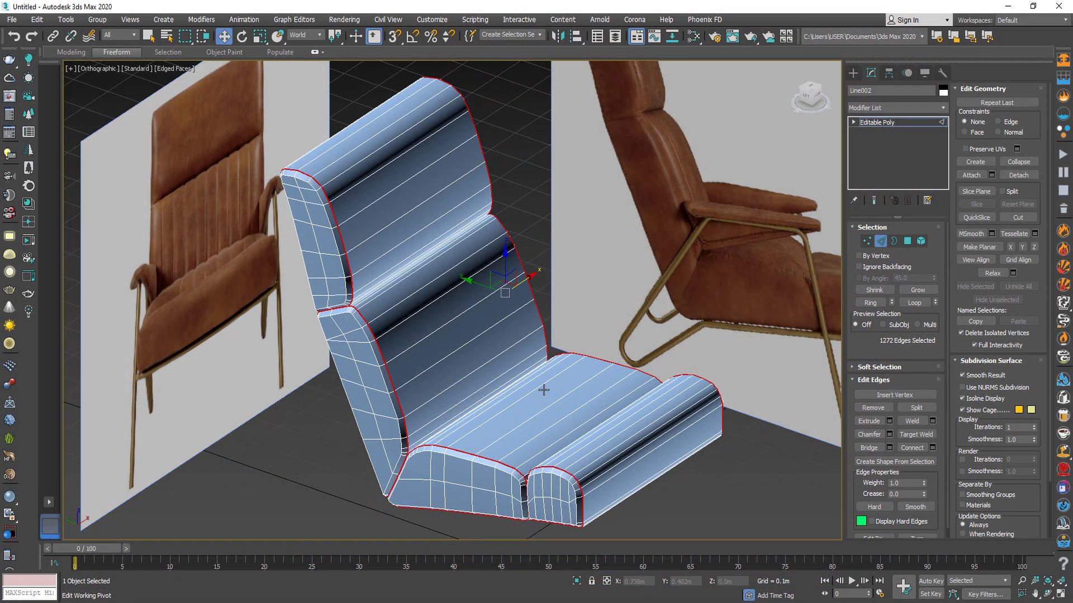
middle_click_drag(543, 390, 509, 410, "alt")
double_click(509, 413)
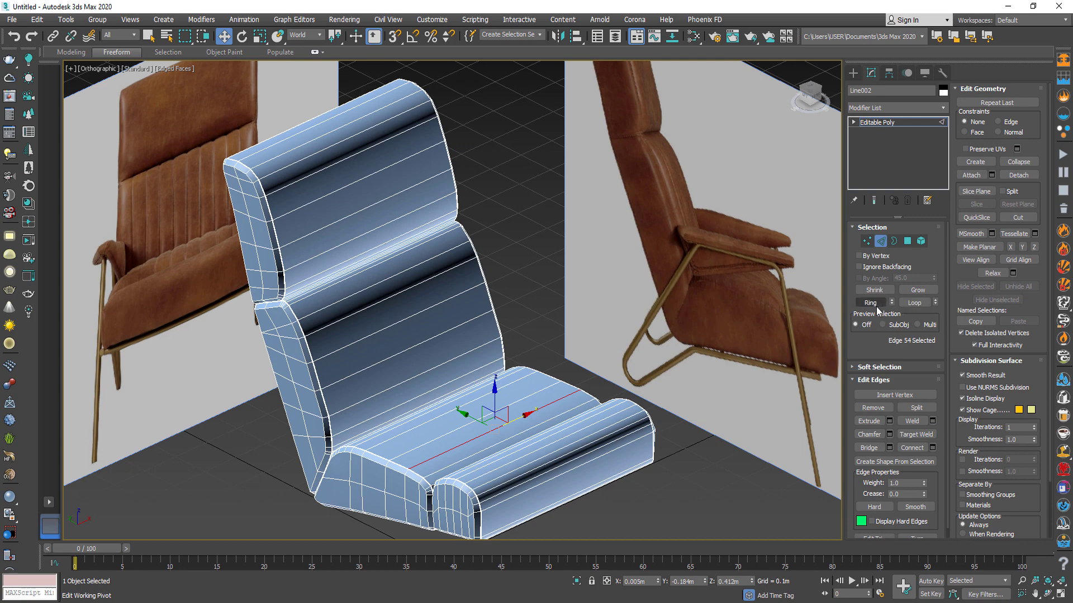
left_click(874, 303)
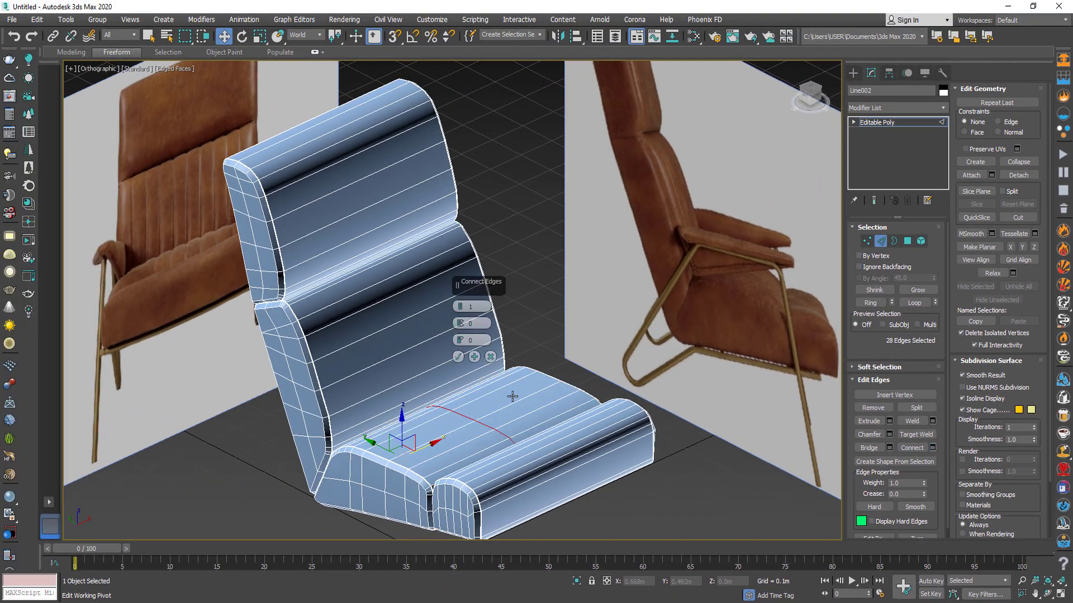
left_click(481, 308)
type("15")
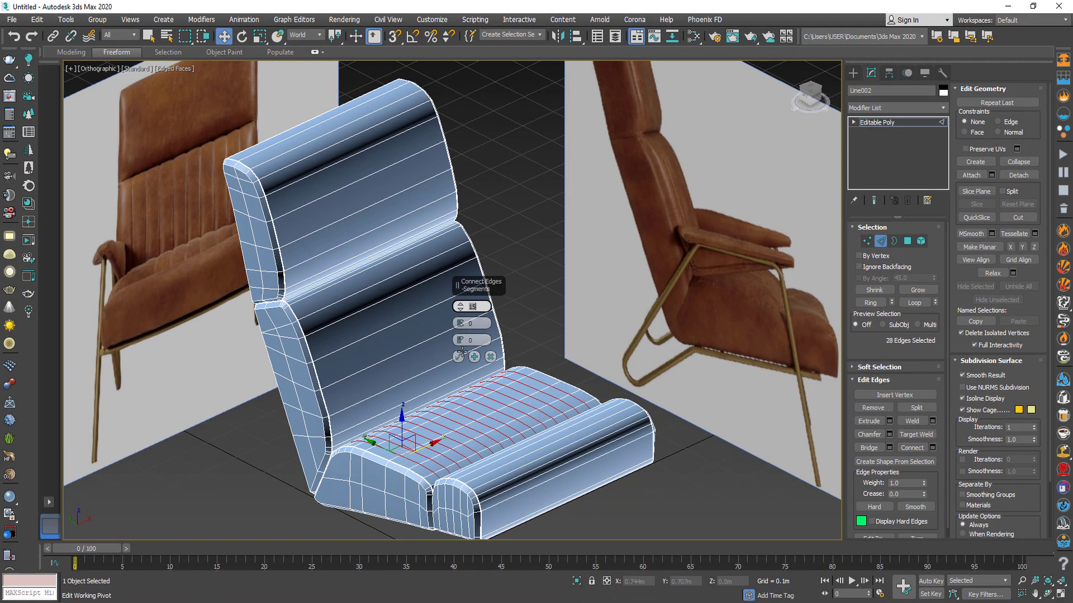
- Apply the seat's connection and connect the middle back cushion's ring of widthwise edges with 15 segments as well
left_click(380, 412)
left_click(459, 356)
key("ctrl+z")
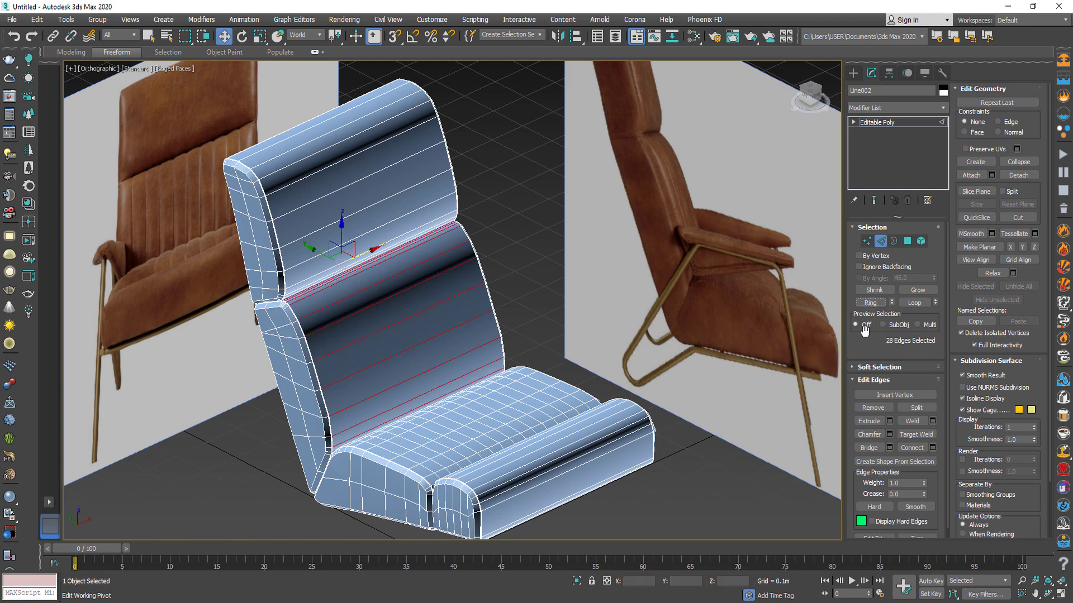
scroll(432, 446, "up", 4)
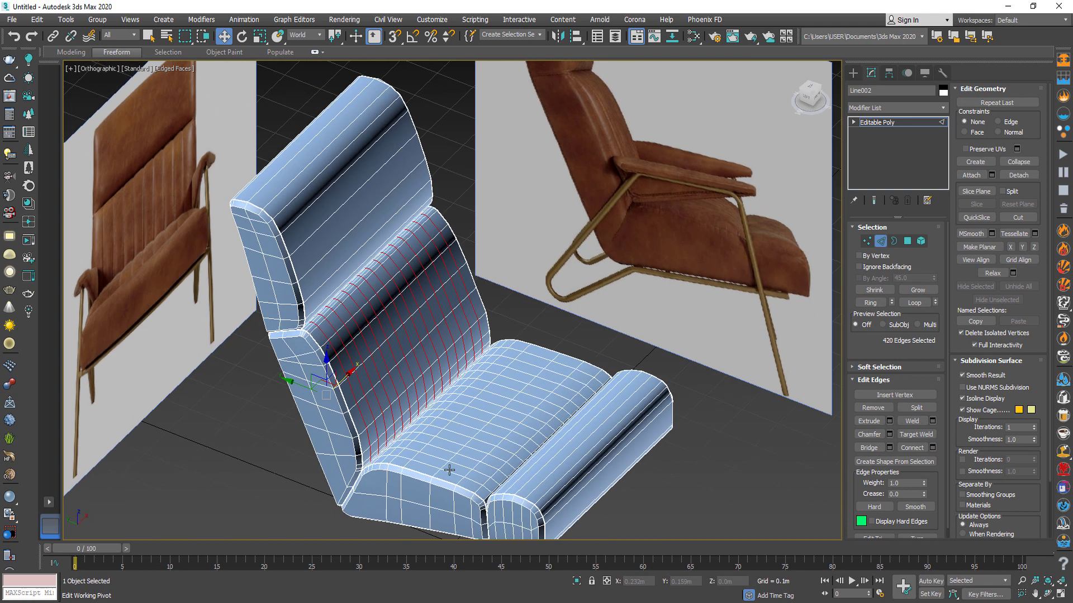
- Select every other front-to-back edge across the seat cushion and extend the selection to edge loops
left_click(447, 452)
scroll(492, 456, "up", 4)
left_click(532, 387, "ctrl")
left_click(582, 332, "ctrl")
left_click(628, 287, "ctrl")
mouse_move(627, 287)
middle_mouse_down("alt")
mouse_move(639, 283)
mouse_move(621, 303)
middle_mouse_up("alt")
left_click(621, 303, "ctrl")
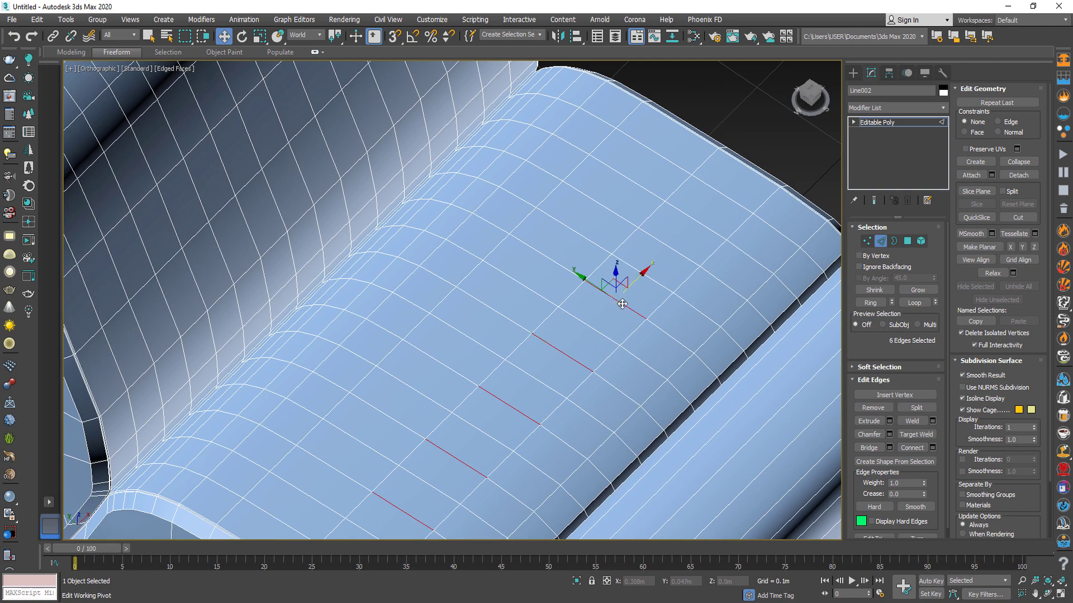
scroll(674, 253, "down", 3)
left_click(915, 303)
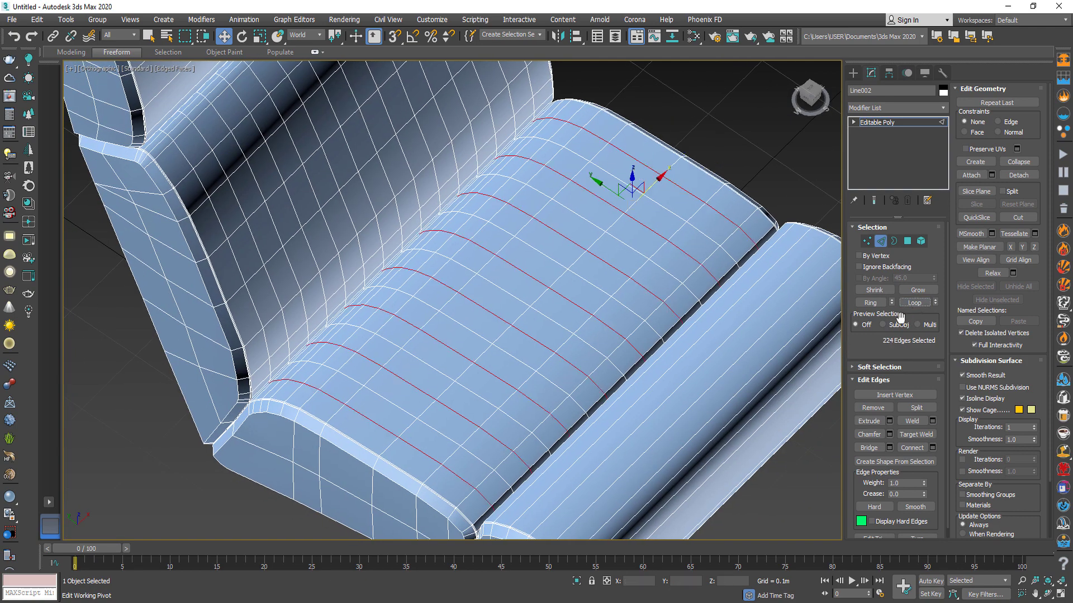
- In the left view, deselect the seat's lower edges and raise the remaining top edges to form padded channels
left_click(811, 102)
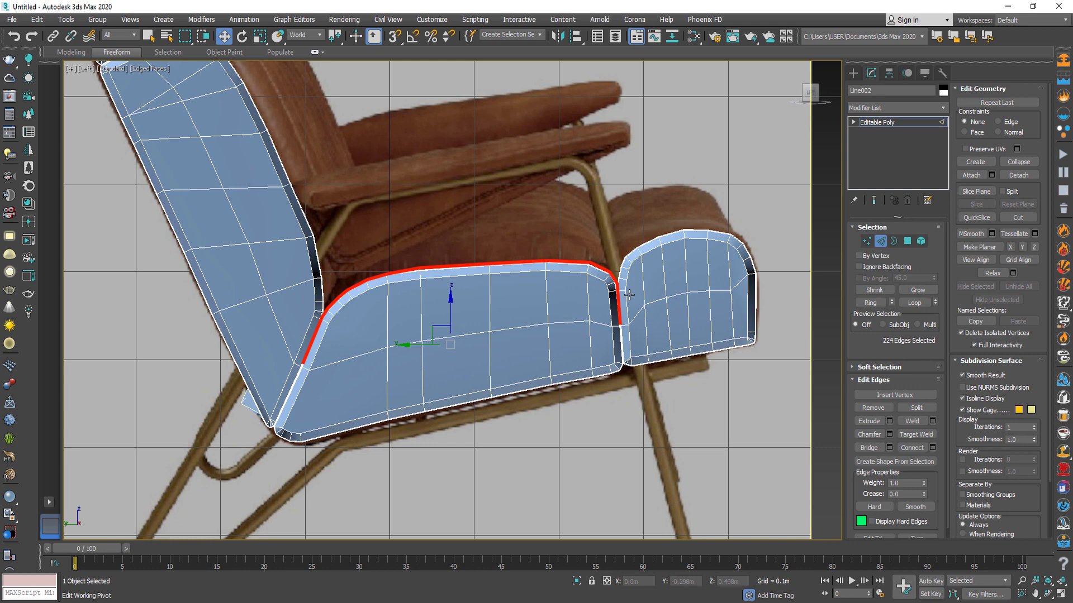
left_click_drag(593, 334, 583, 350, "alt")
left_click_drag(238, 433, 240, 433, "alt")
left_click_drag(641, 479, 371, 385, "alt")
left_click_drag(458, 255, 471, 236, "shift")
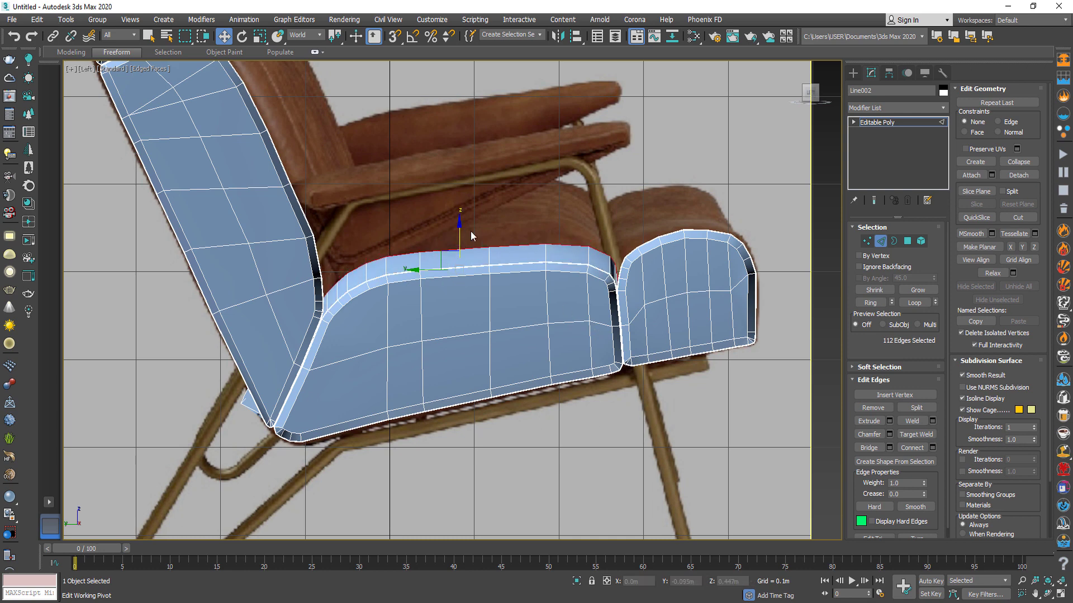
middle_click_drag(464, 246, 569, 273)
- Select every other vertical edge across the middle back cushion and extend the selection to edge loops
middle_click_drag(447, 268, 346, 319, "alt")
left_click(324, 314)
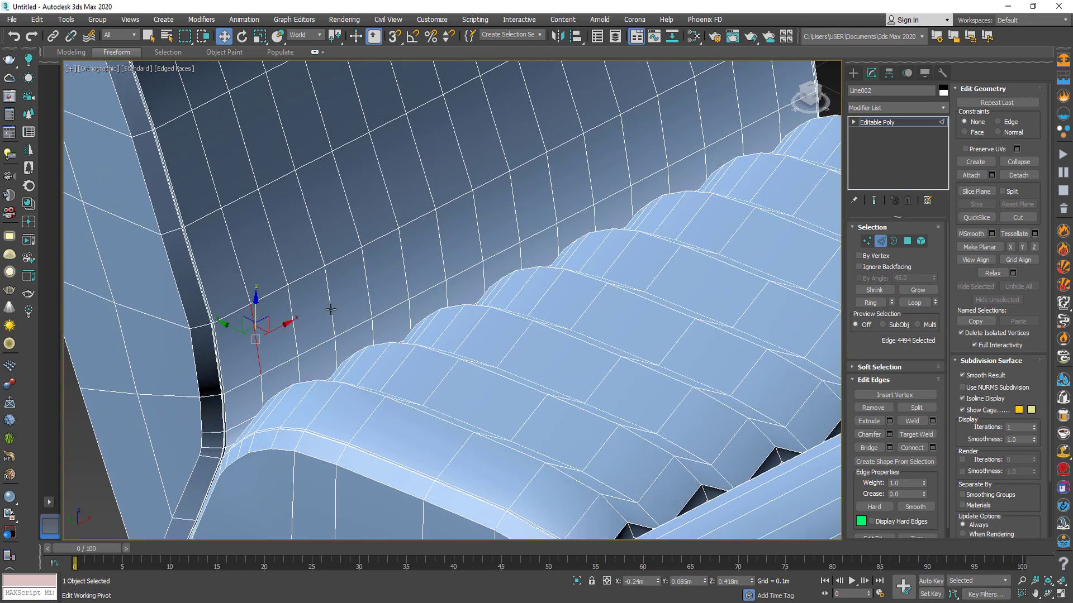
left_click(331, 303, "ctrl")
left_click(403, 264, "ctrl")
left_click(477, 224, "ctrl")
left_click(552, 190, "ctrl")
scroll(634, 173, "down", 3)
left_click(525, 222, "ctrl")
left_click(590, 182, "ctrl")
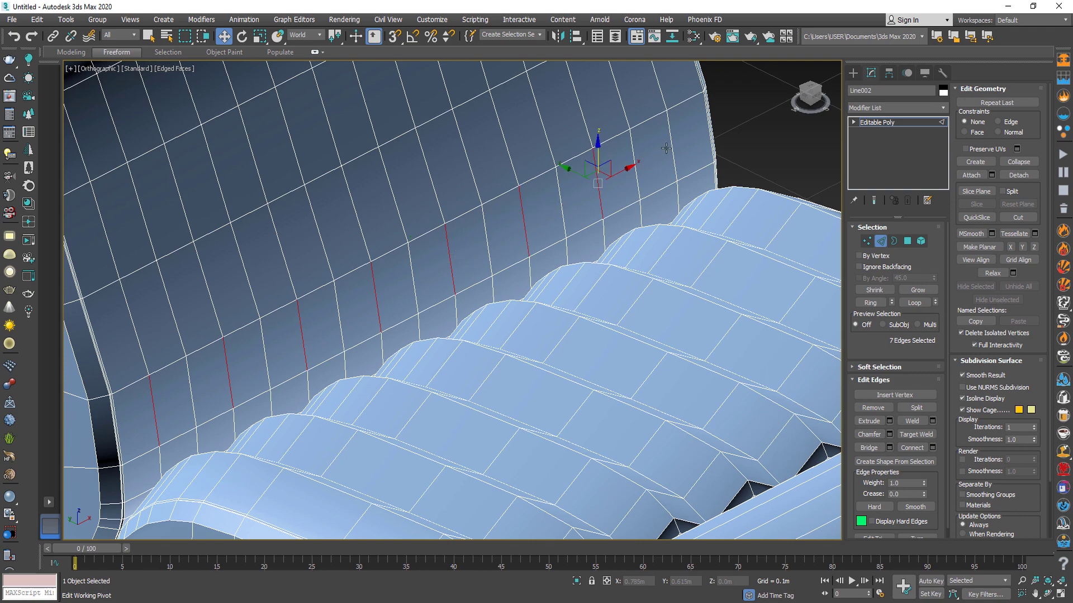
left_click(665, 157, "ctrl")
scroll(599, 193, "down", 2)
middle_click_drag(599, 193, 631, 224, "alt")
left_click(918, 304)
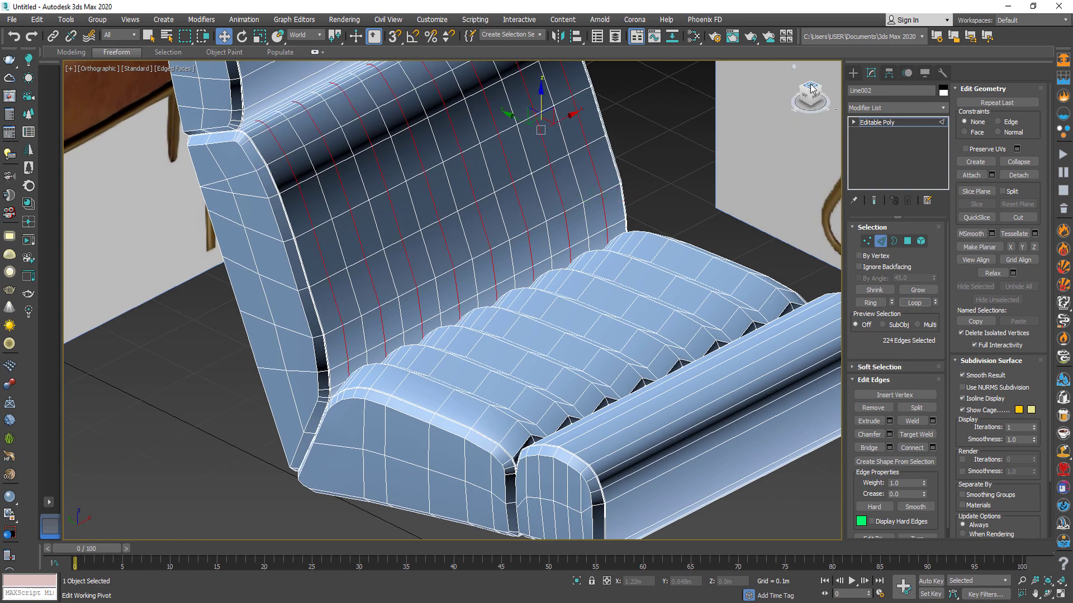
- In the left view, deselect the middle back cushion's rear edges and move its front edges outward to form channels
left_click(799, 102)
left_click_drag(296, 262, 296, 262, "alt")
middle_click_drag(297, 263, 324, 148)
left_click(484, 401, "alt")
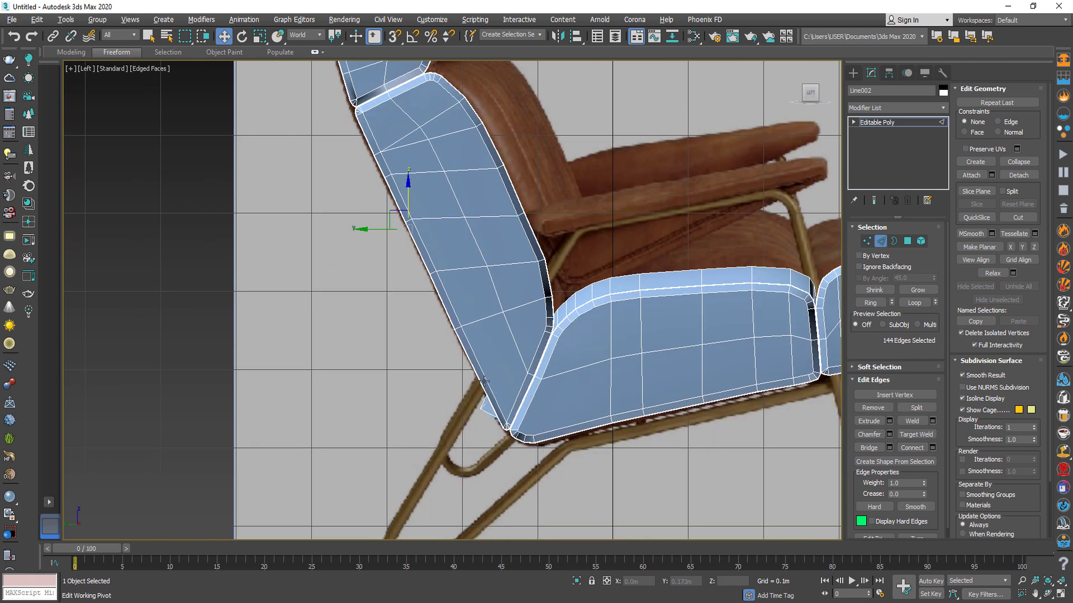
left_click_drag(396, 418, 396, 417, "alt")
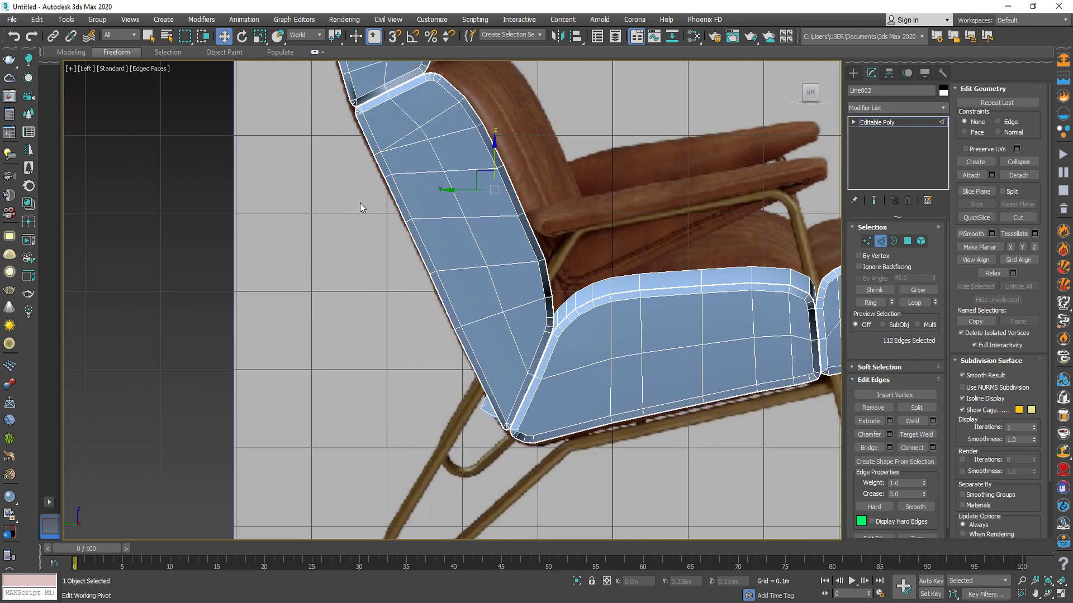
left_click_drag(497, 176, 511, 147)
middle_click_drag(511, 146, 477, 183)
- Select the stray vertices protruding behind the lower rear corner where the back and seat cushions meet and move them into line
left_click(866, 241)
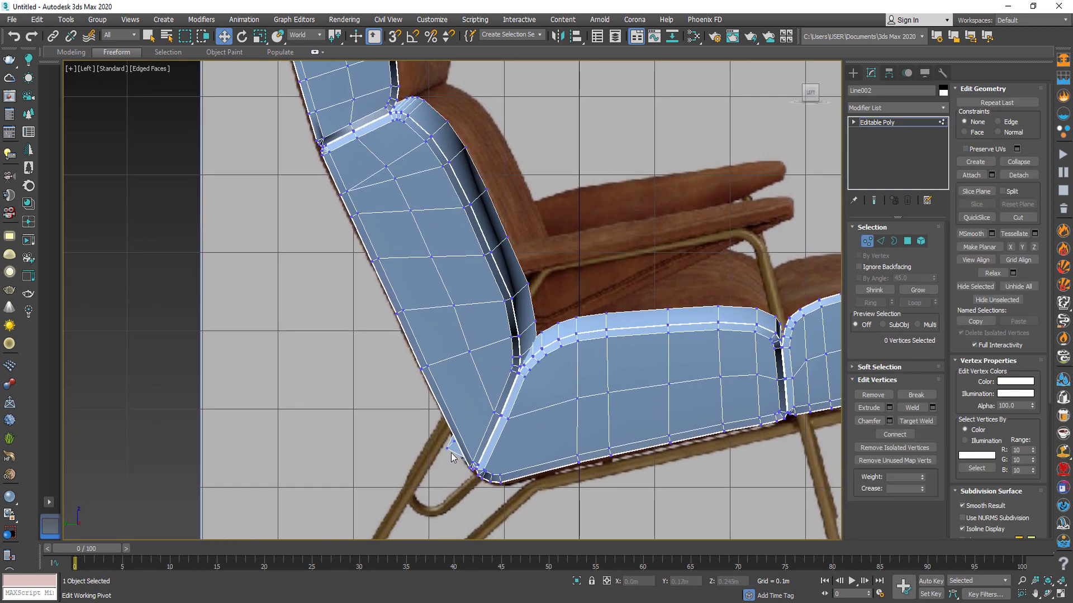
scroll(441, 439, "up", 5)
left_click(440, 437)
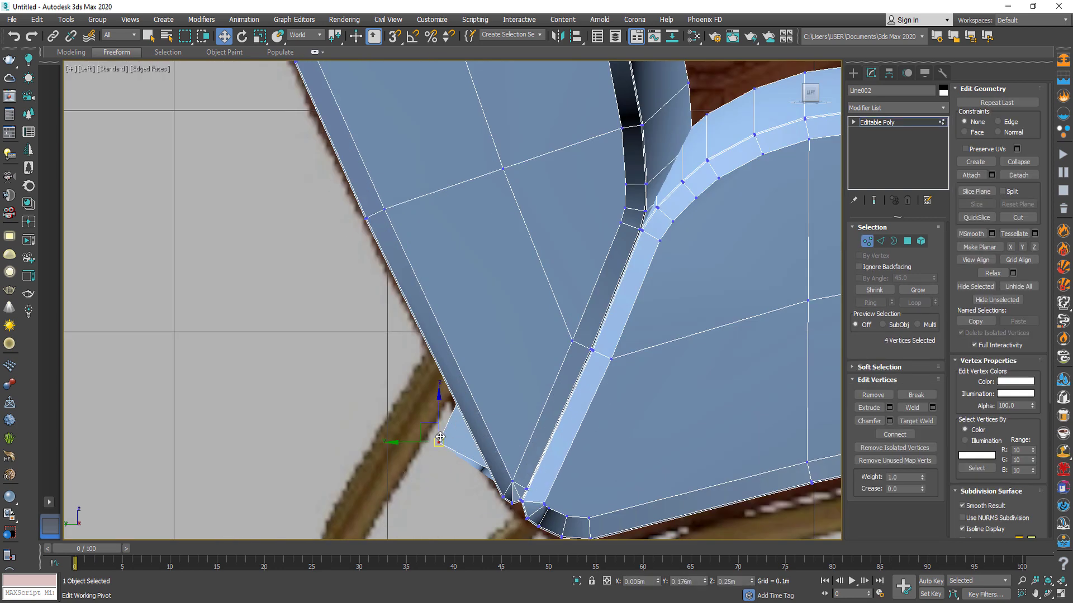
left_click(413, 448)
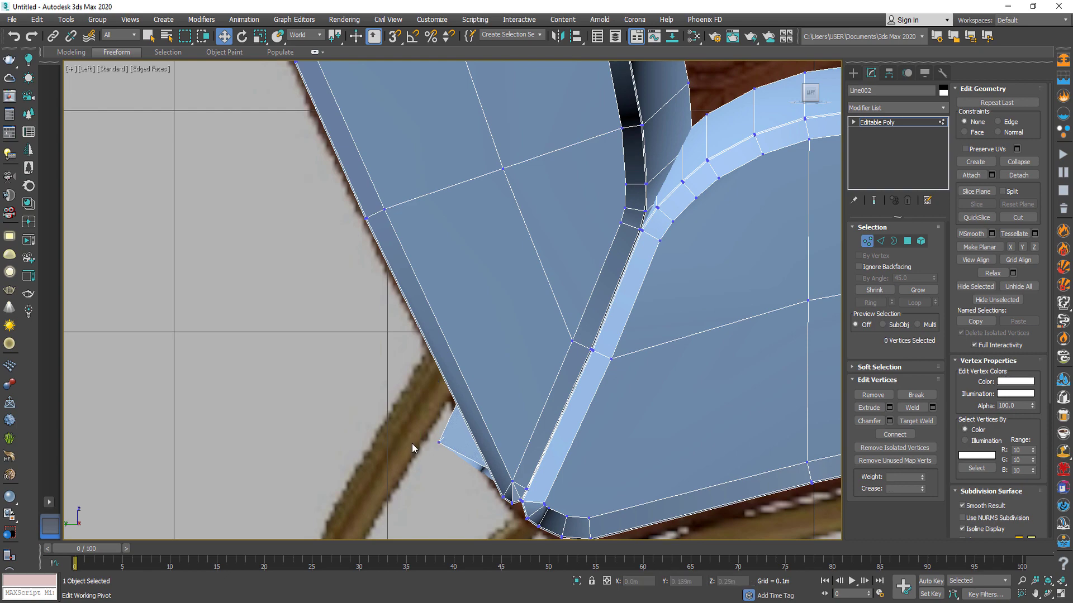
scroll(452, 425, "down", 3)
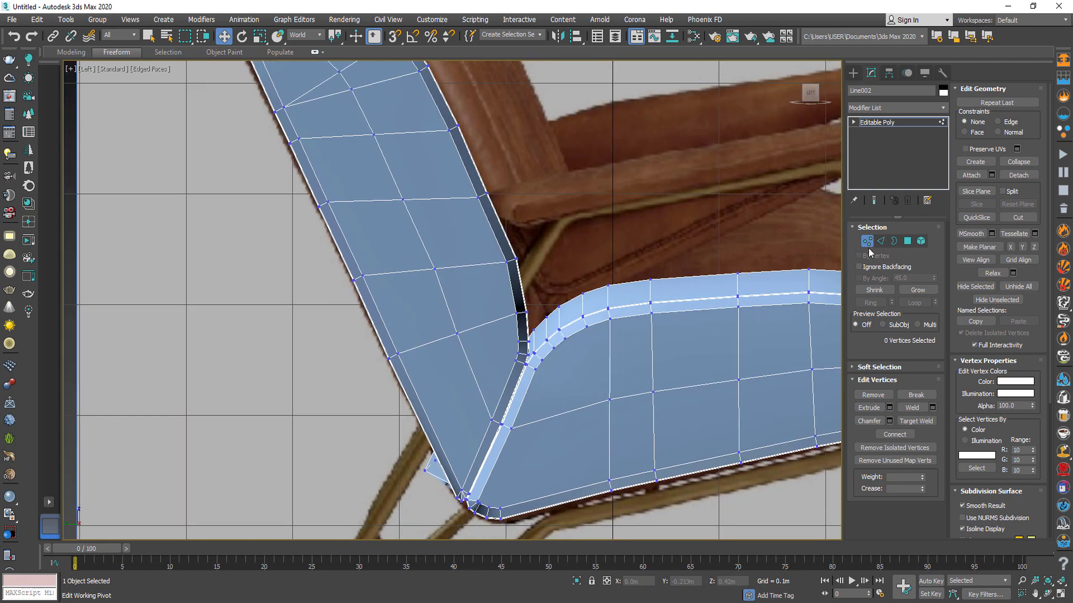
left_click(880, 241)
middle_click_drag(655, 247, 488, 212, "alt")
left_click_drag(814, 97, 497, 224)
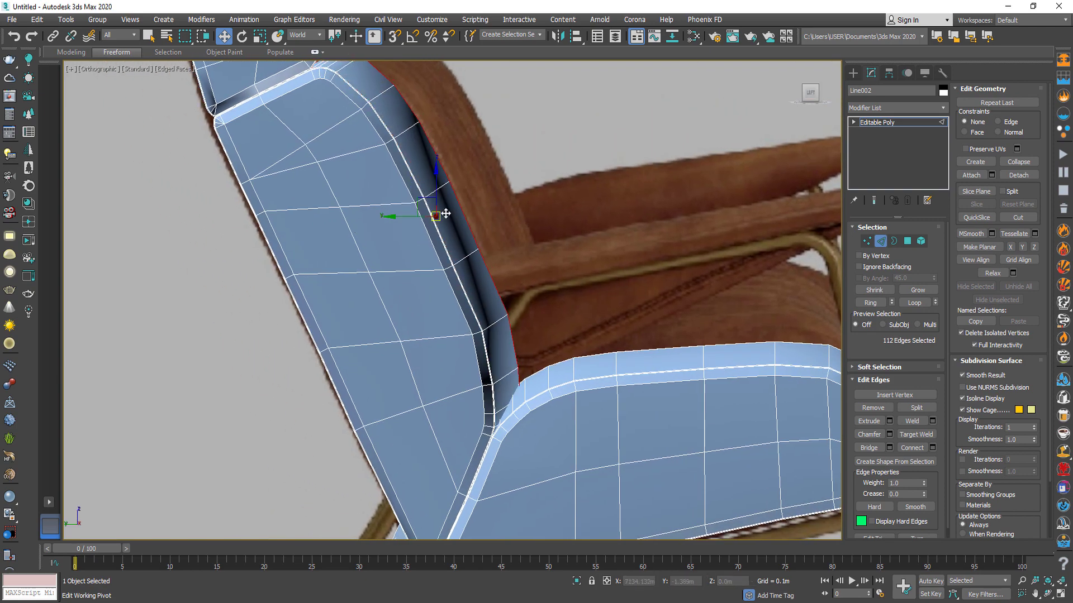
scroll(419, 213, "down", 2)
scroll(335, 424, "up", 4)
key("1")
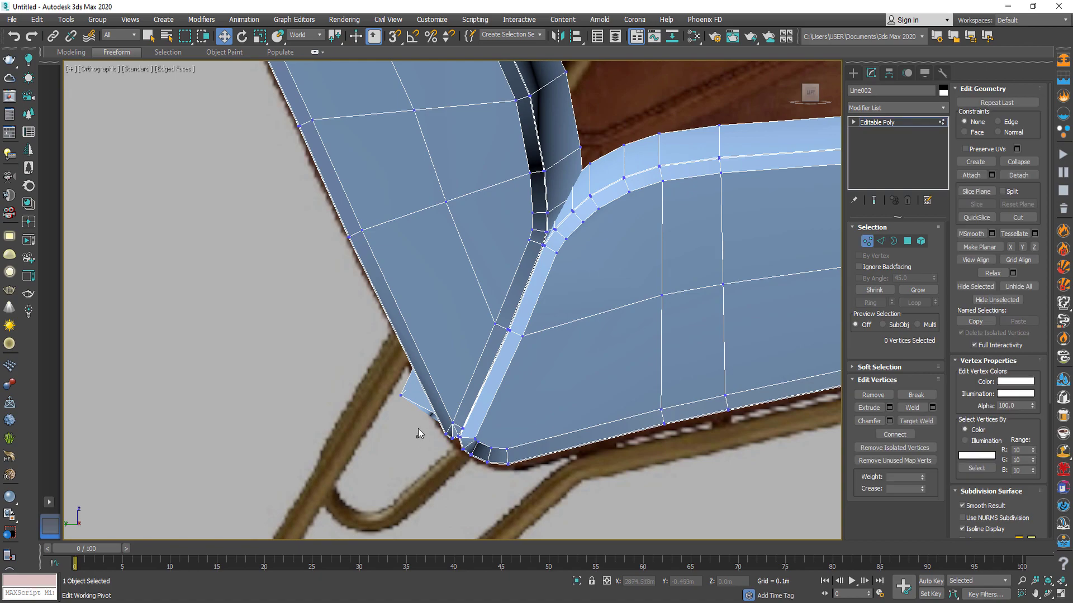
scroll(443, 353, "down", 5)
middle_click_drag(443, 353, 885, 317, "alt")
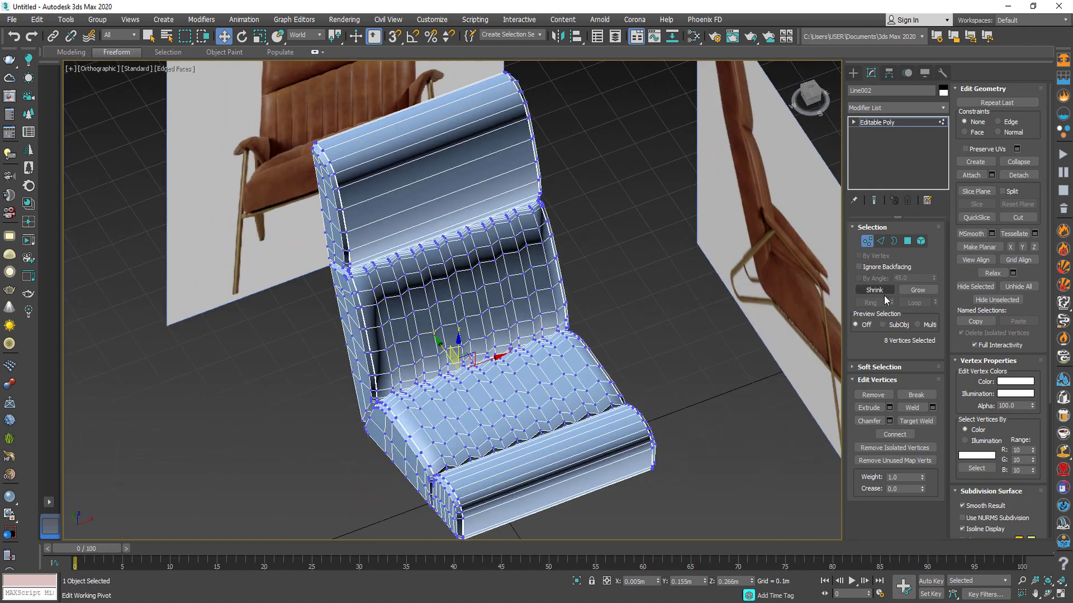
- Select the valley edges between the padded channels on the middle back and seat cushions and extend the selection to edge loops
key("2")
scroll(473, 262, "up", 5)
mouse_move(474, 263)
middle_mouse_down("alt")
mouse_move(464, 268)
mouse_move(474, 263)
middle_mouse_up("alt")
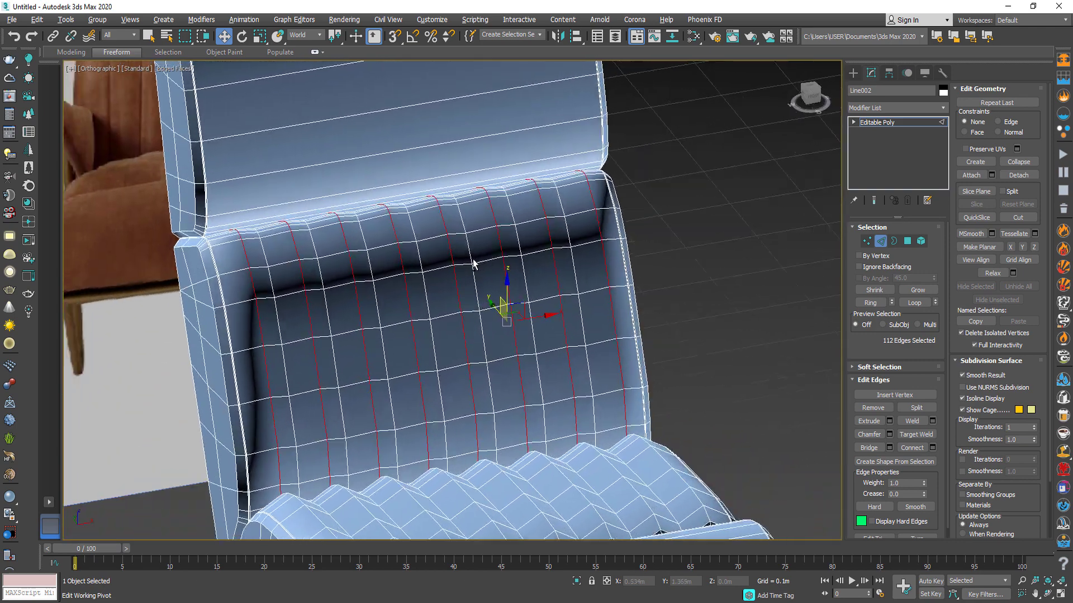
left_click(262, 246)
left_click(355, 234, "ctrl")
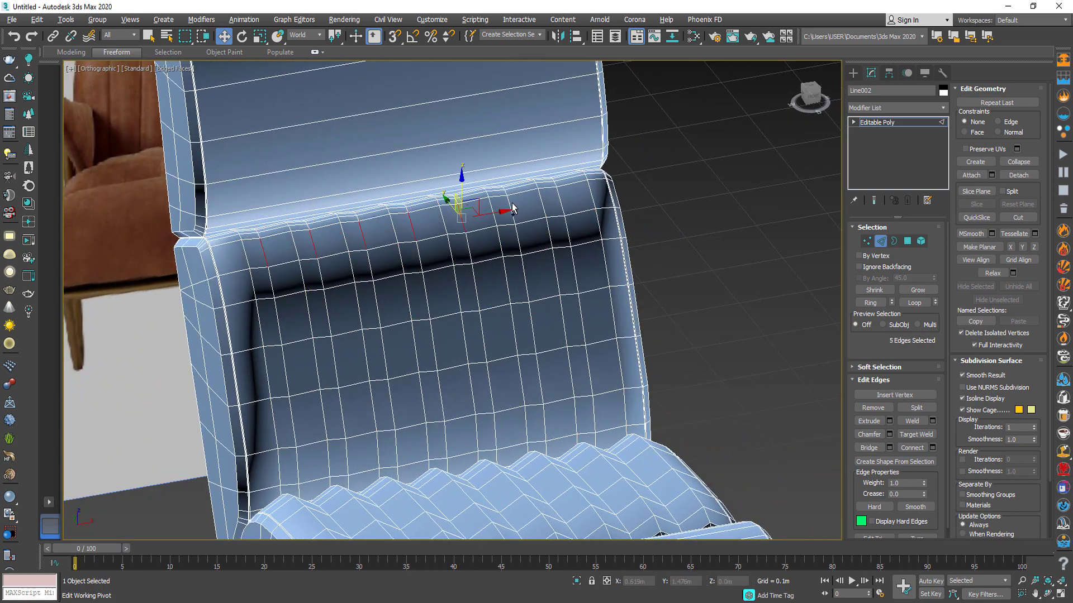
middle_click_drag(571, 255, 643, 346, "alt")
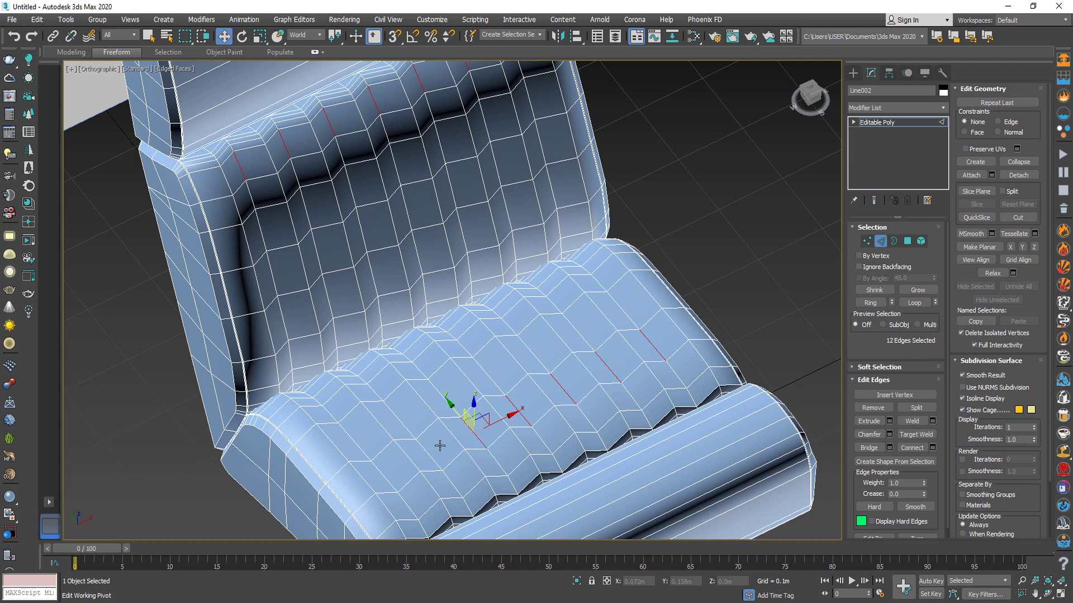
left_click(911, 303)
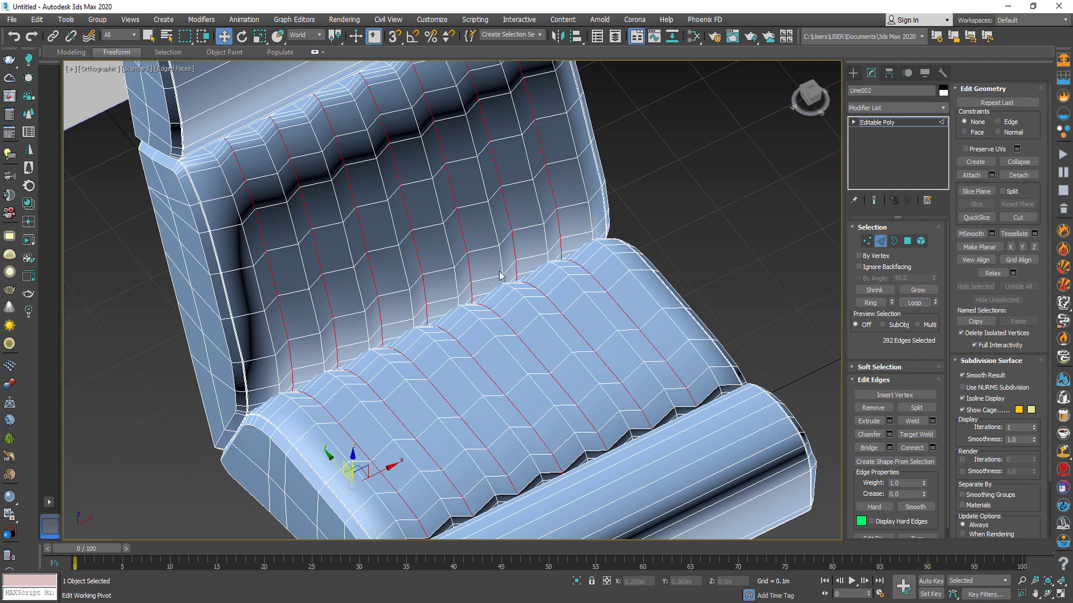
- In the left view, deselect the seat cushion's underside edges and the middle back cushion's rear edges
left_click(810, 104)
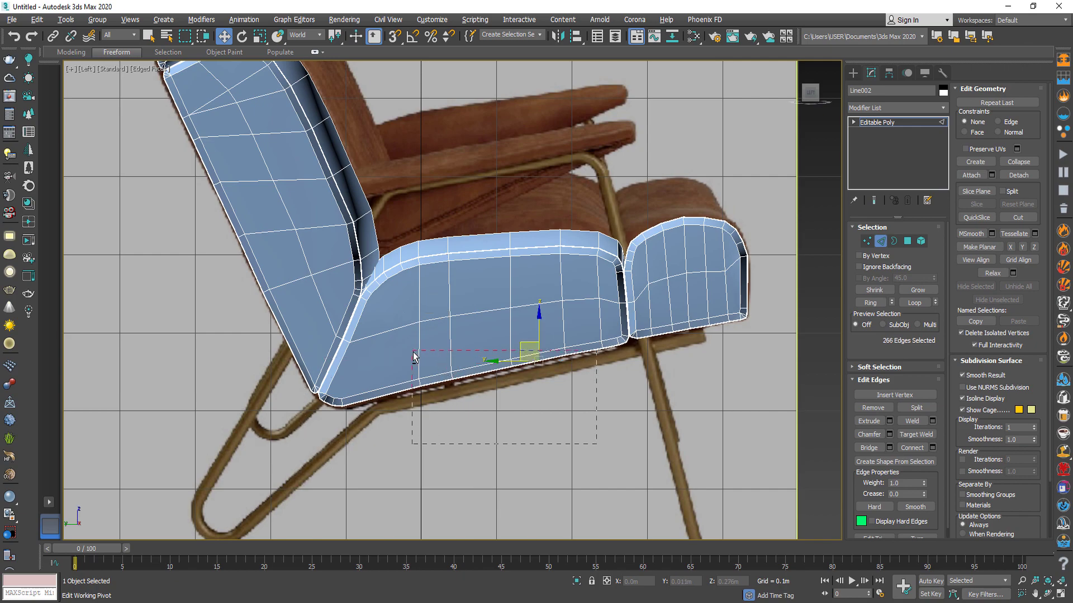
left_click_drag(414, 352, 414, 352, "alt")
middle_click_drag(360, 382, 468, 427)
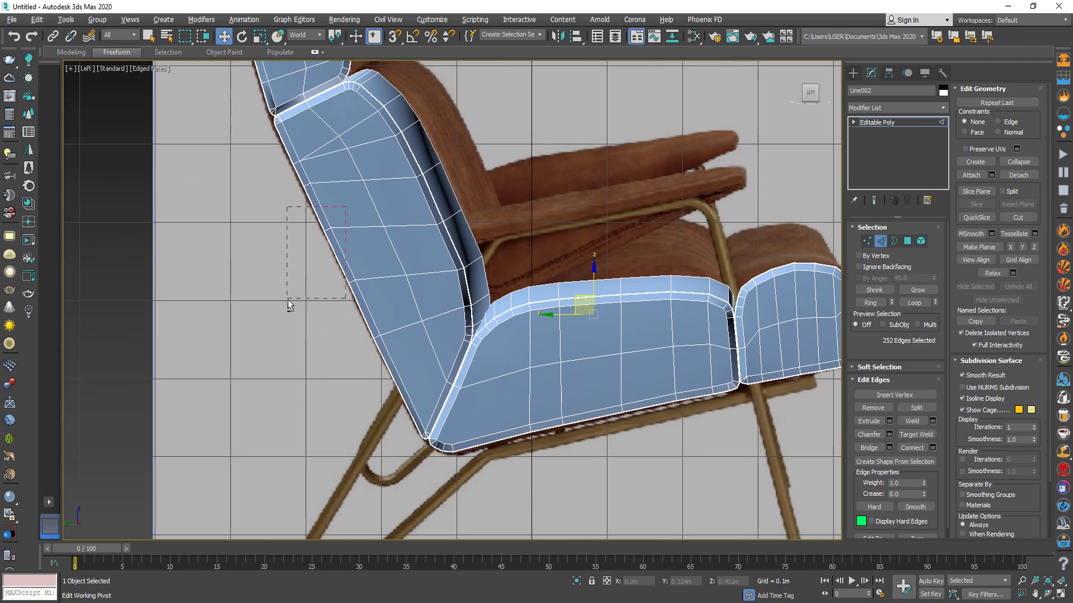
left_click_drag(269, 142, 270, 142, "alt")
- Extrude the selected channel edges with a height of -0.05 m to cut seams between the channels
middle_click_drag(567, 413, 506, 441, "alt")
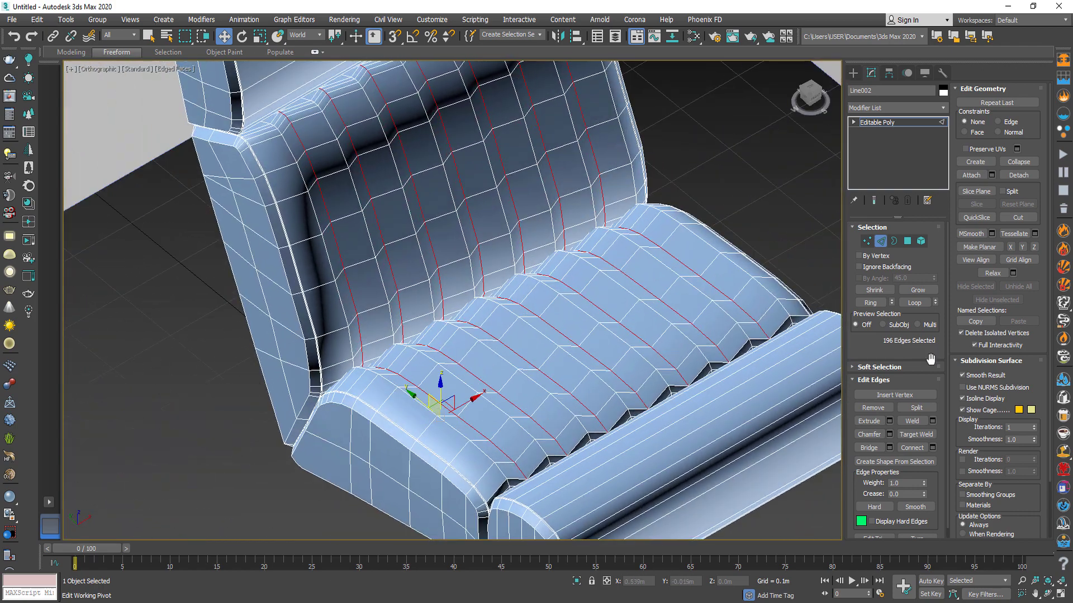
left_click(889, 421)
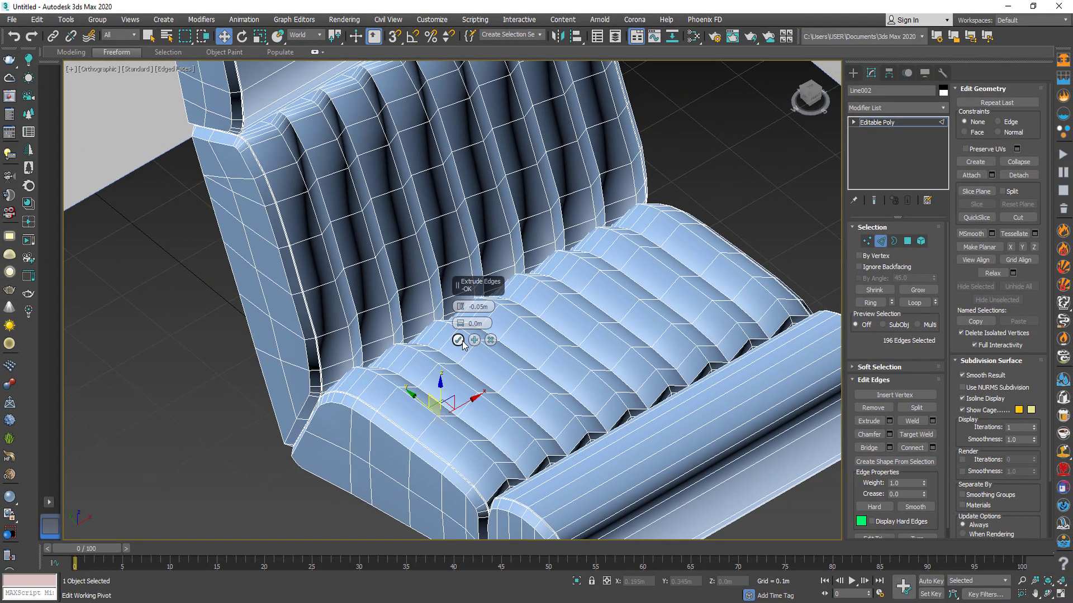
left_click(458, 340)
scroll(458, 340, "down", 5)
middle_click_drag(458, 341, 670, 291, "alt")
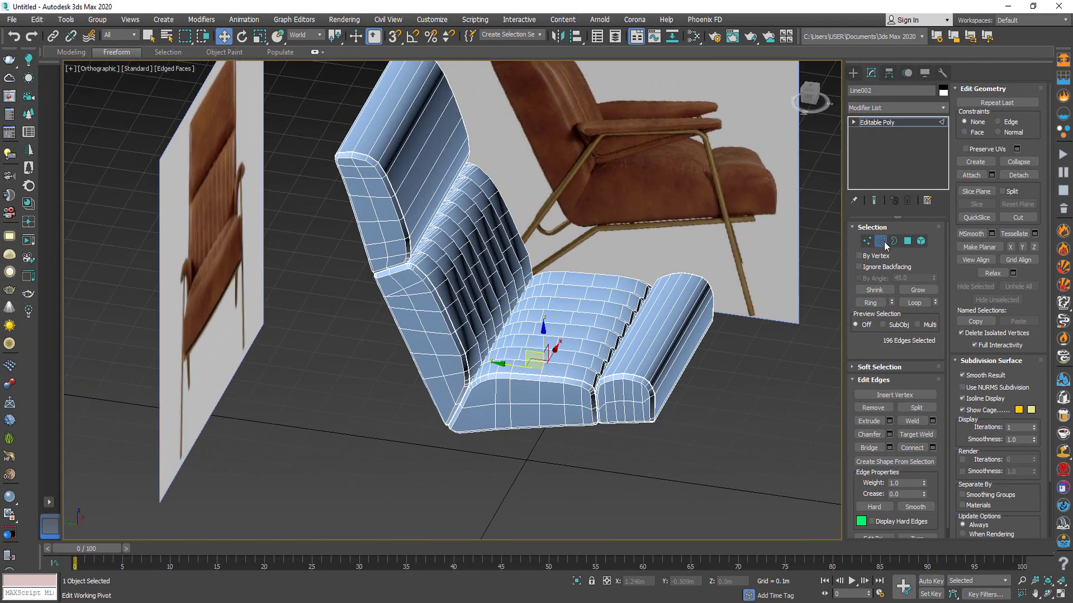
- Leave edge editing, apply a TurboSmooth modifier to the whole cushion model and turn off the edged-faces display
left_click(884, 240)
scroll(714, 400, "up", 4)
middle_click_drag(599, 352, 519, 397, "alt")
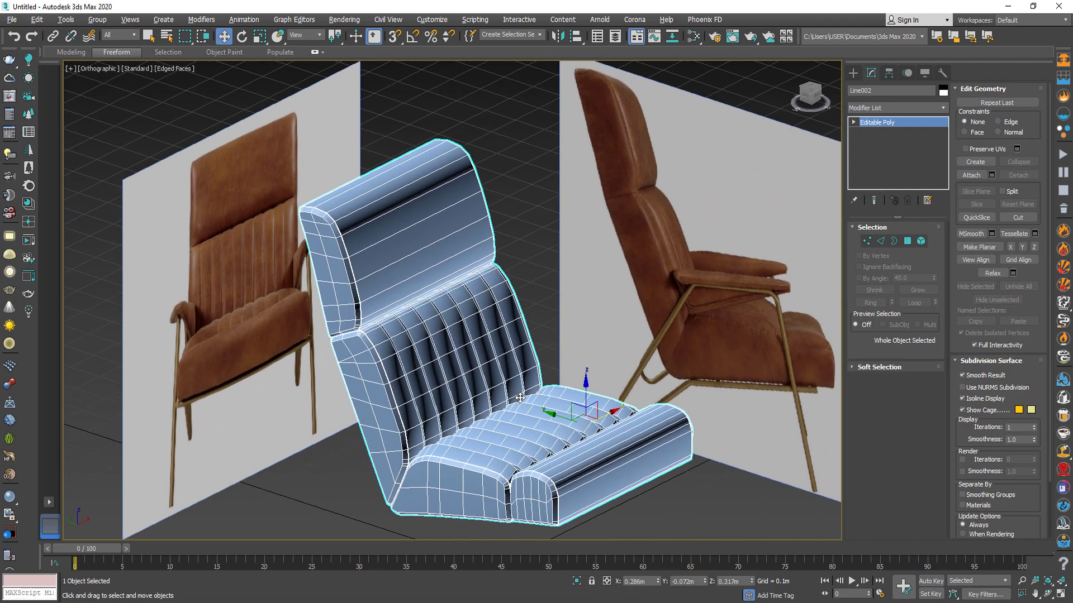
left_click(887, 107)
scroll(888, 280, "down", 10)
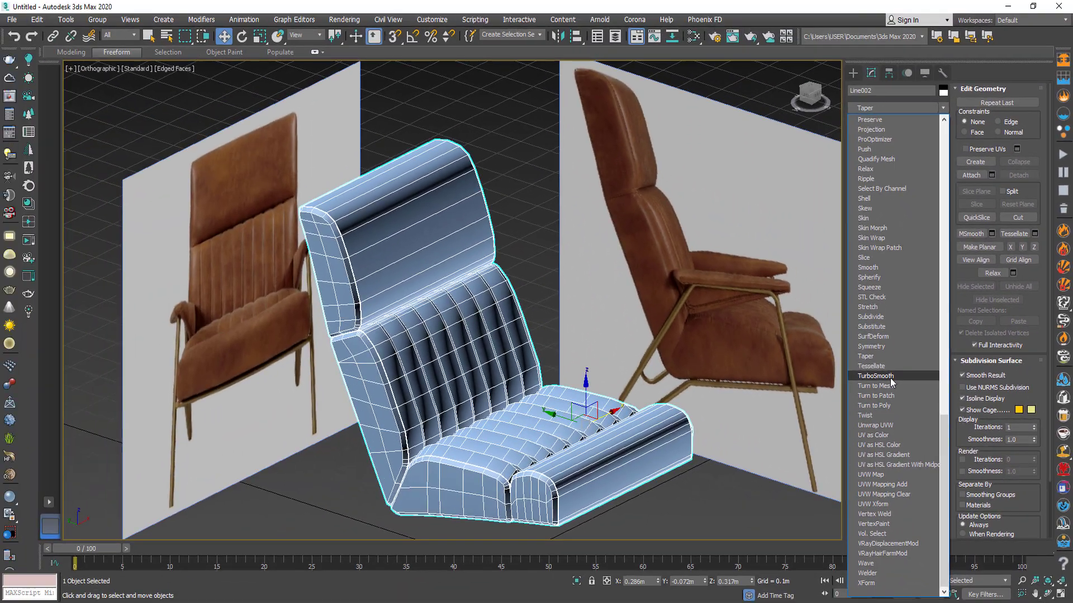
left_click(632, 322)
left_click(221, 199)
middle_click_drag(726, 335, 763, 375, "alt")
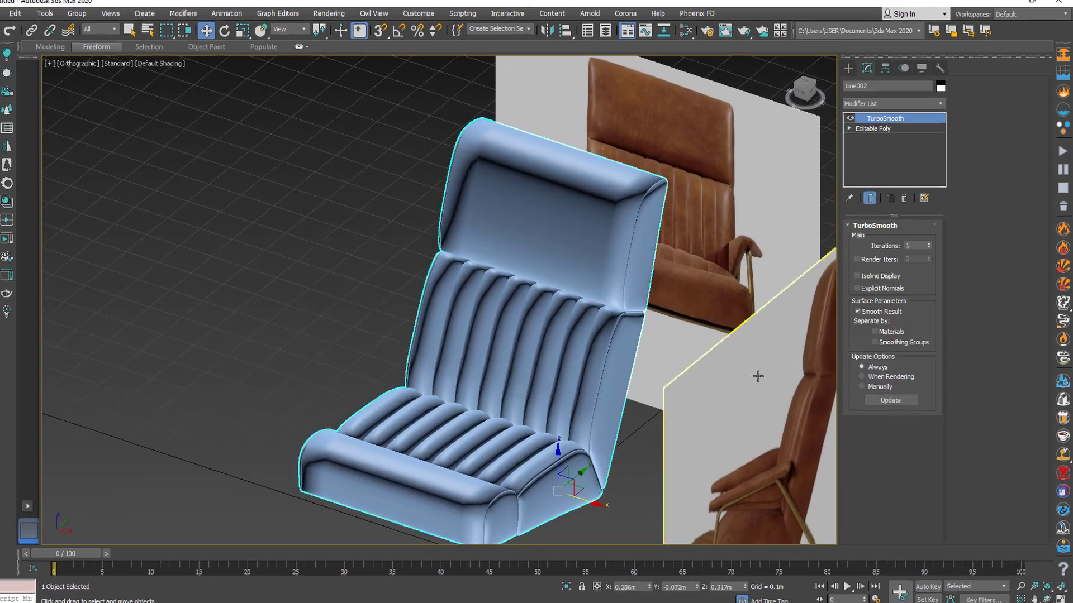
- Set the TurboSmooth iterations to 2, inspect the smoothed cushions and clear the selection
left_click(927, 243)
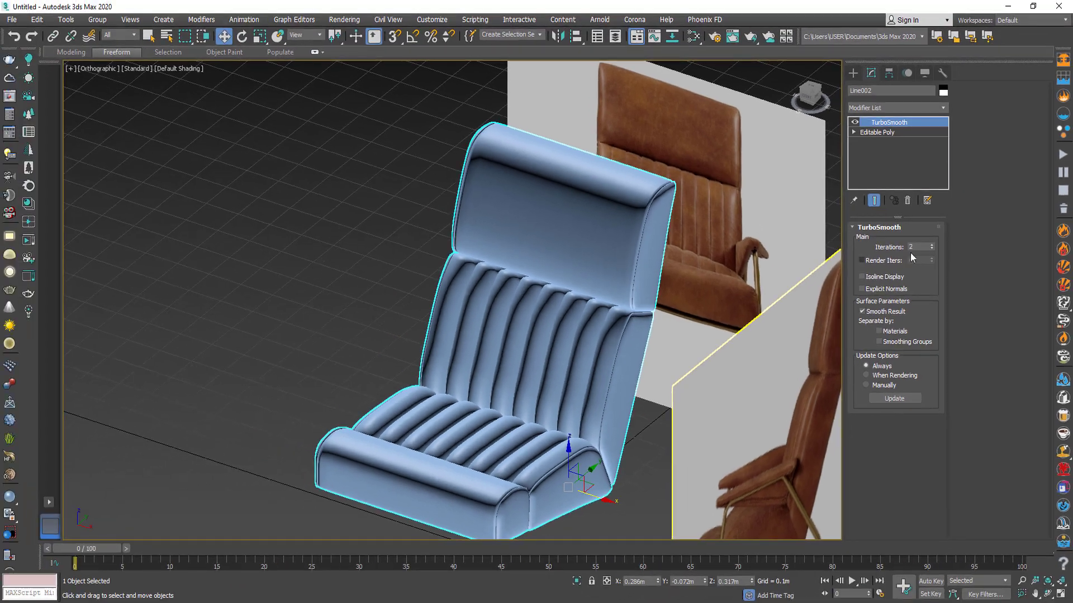
middle_click_drag(559, 324, 618, 403, "alt")
scroll(555, 395, "up", 5)
scroll(619, 403, "down", 10)
left_click(536, 303)
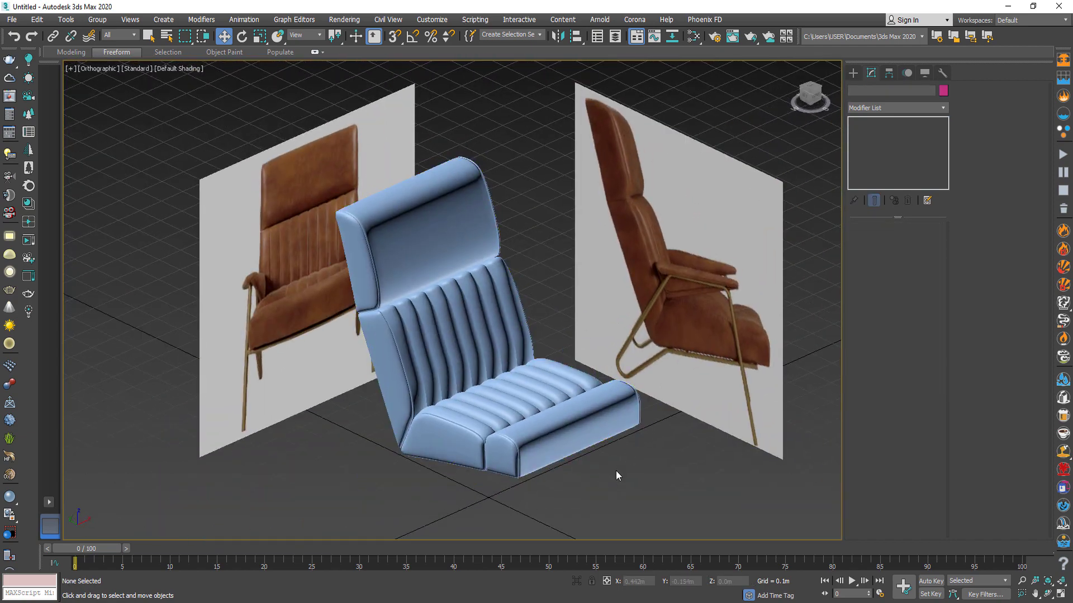
- Isolate the side-view reference image plane, show it in the left view and clear the selection
left_click(637, 369)
middle_click_drag(637, 369, 638, 348, "alt")
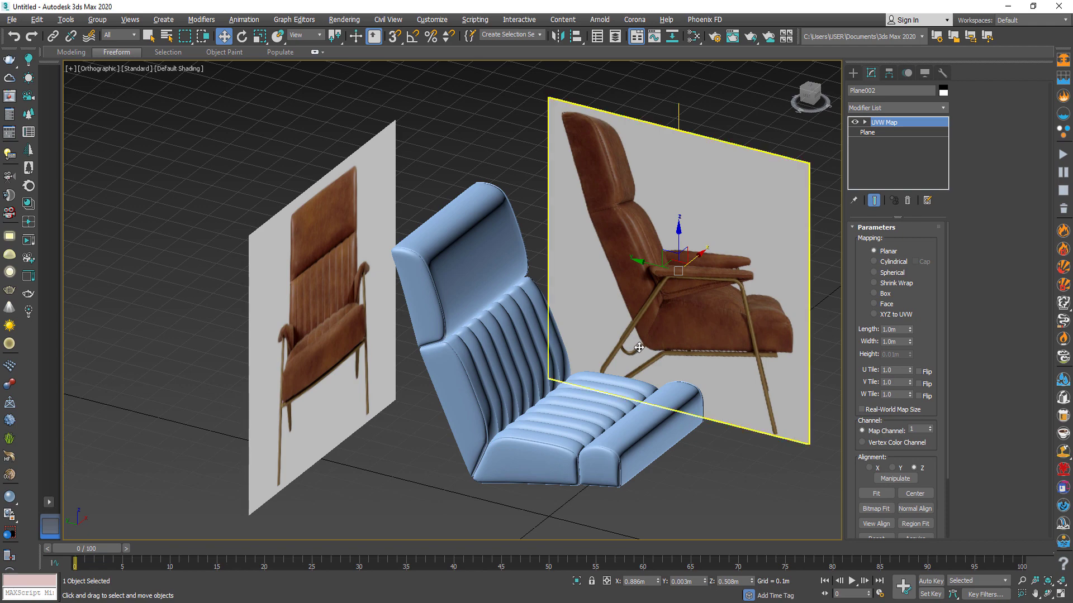
left_click(576, 580)
left_click(806, 99)
left_click(730, 280)
scroll(508, 311, "up", 5)
- Start a Line spline at the front leg's foot and trace it up to the bend below the armrest
left_click(853, 73)
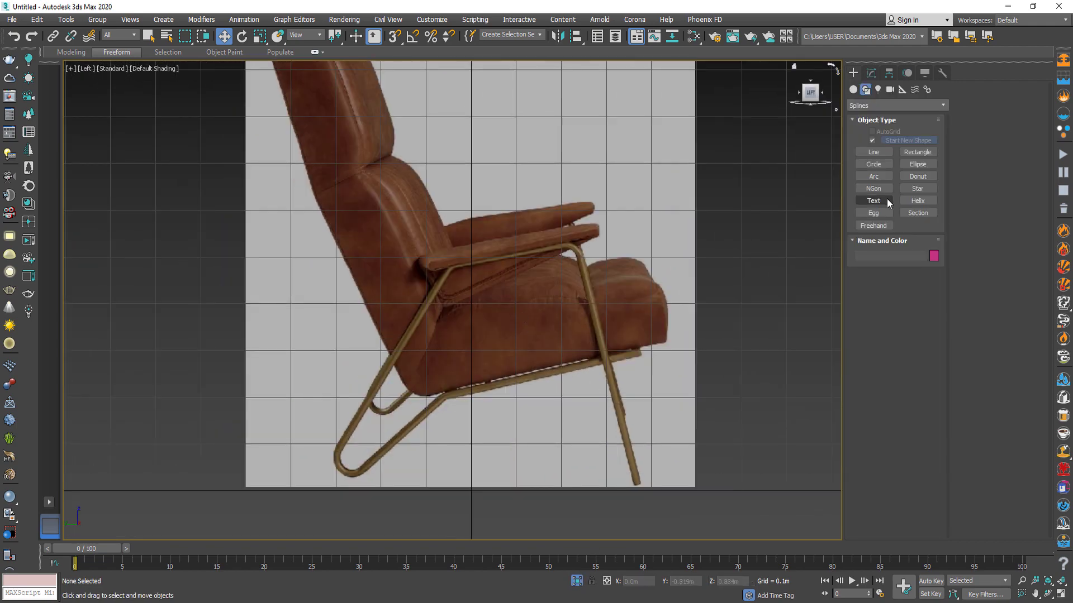
left_click(874, 152)
scroll(547, 452, "up", 3)
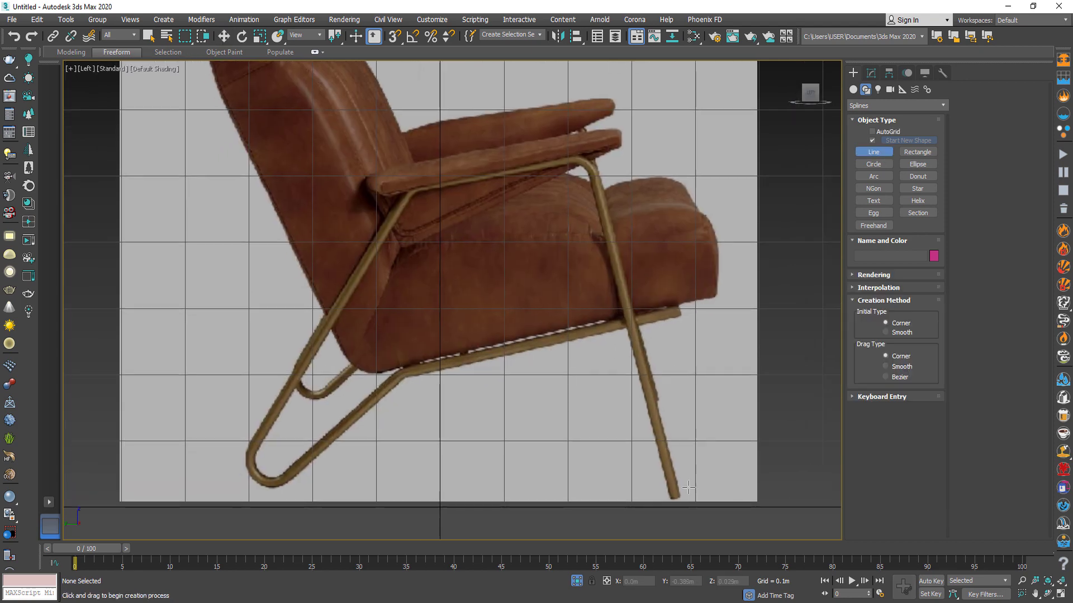
left_click(675, 499)
scroll(674, 499, "up", 2)
scroll(606, 193, "up", 3)
left_click(607, 195)
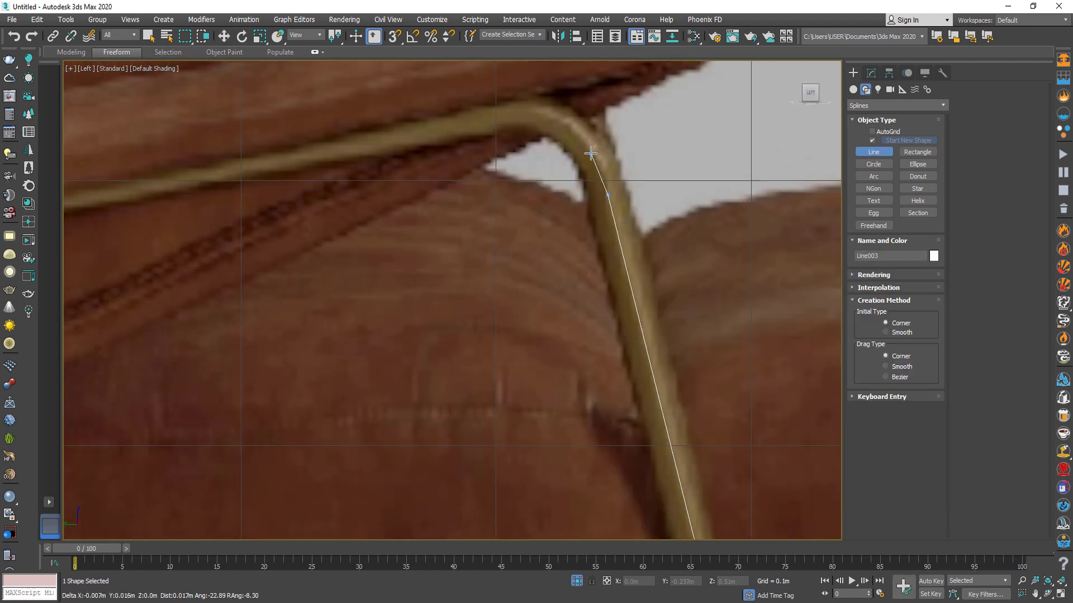
- Continue the line along the tube under the armrest, around its rear bend and down the rear leg
scroll(558, 128, "down", 5)
scroll(458, 185, "up", 5)
left_click(471, 182)
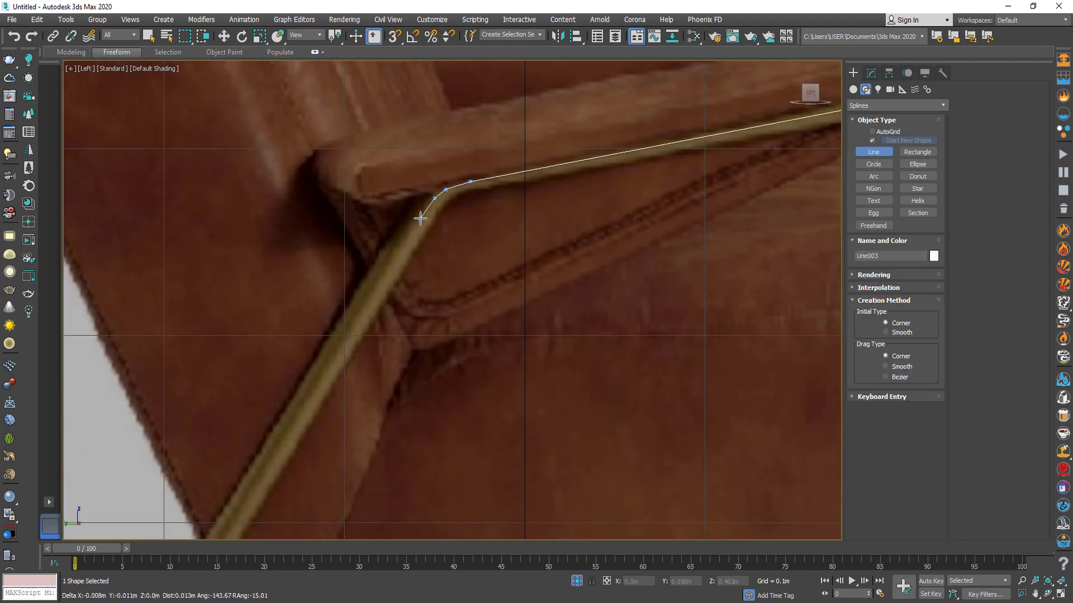
left_click(420, 216)
scroll(323, 445, "down", 3)
left_click(305, 477)
- Trace the line around the rear leg's lower loop and along the under-seat rail, and finish the open spline
scroll(305, 478, "up", 3)
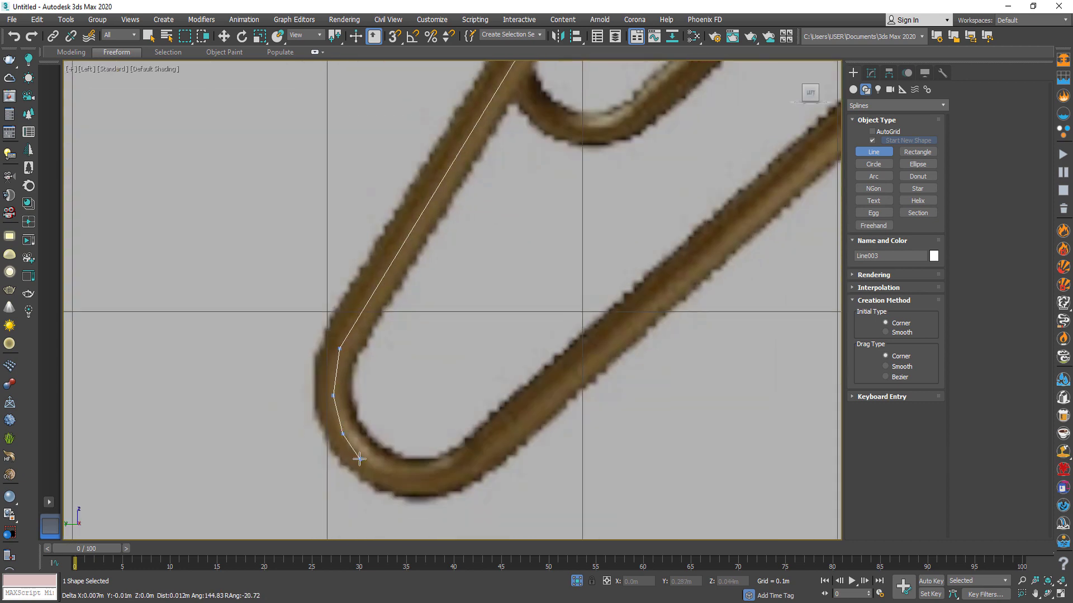
left_click(446, 473)
scroll(445, 473, "down", 3)
scroll(572, 316, "up", 3)
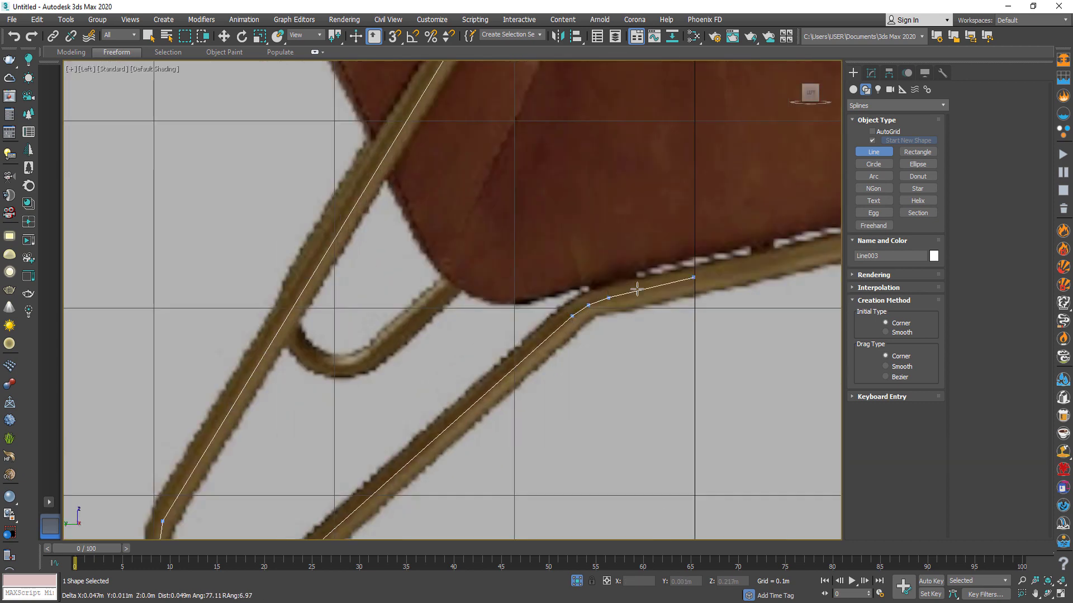
scroll(608, 298, "down", 3)
scroll(682, 279, "up", 3)
left_click(682, 280)
right_click(682, 280)
scroll(682, 280, "down", 3)
right_click(682, 226)
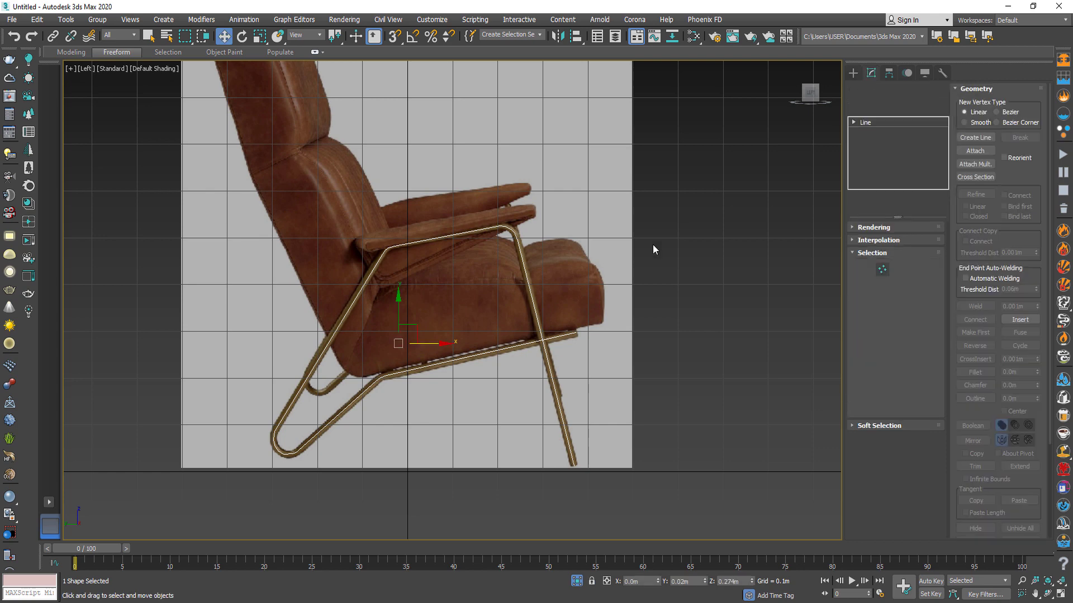
- Enable the frame spline in the renderer and viewport with a radial thickness of 0.02 m
middle_click_drag(682, 226, 782, 257, "alt")
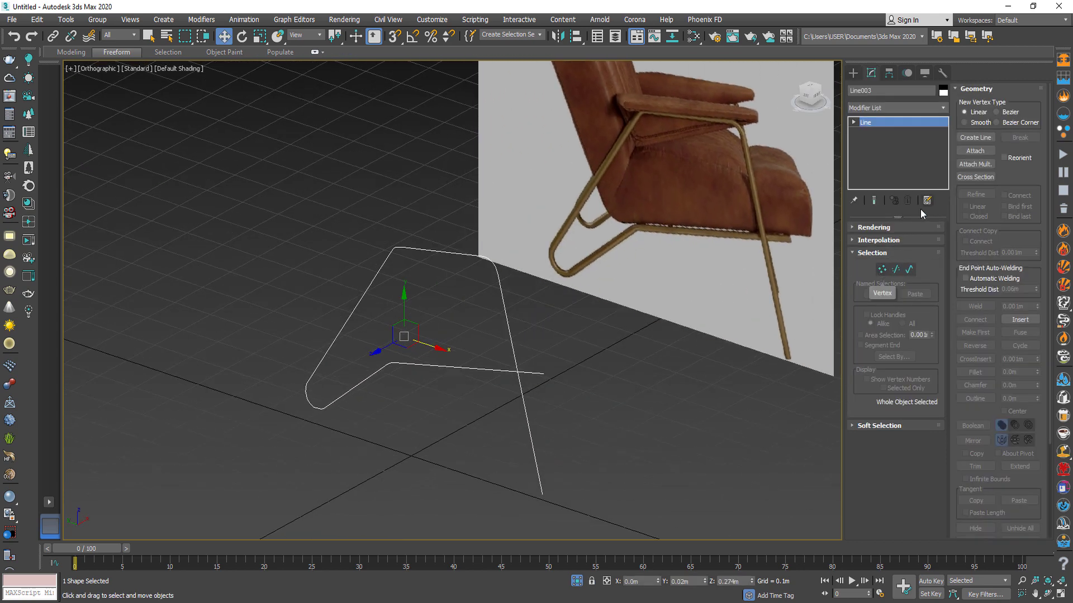
left_click(866, 229)
left_click(870, 250)
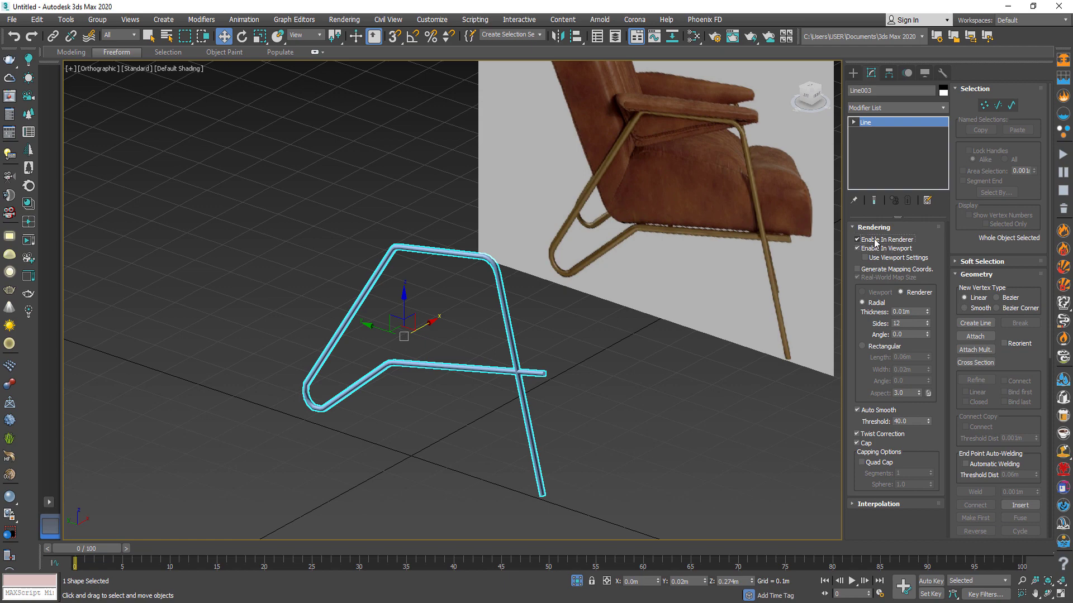
key("Return")
- End isolation and move the tubular frame sideways from the chair's centre toward the seat's side
middle_click_drag(548, 313, 603, 344, "alt")
scroll(565, 328, "down", 3)
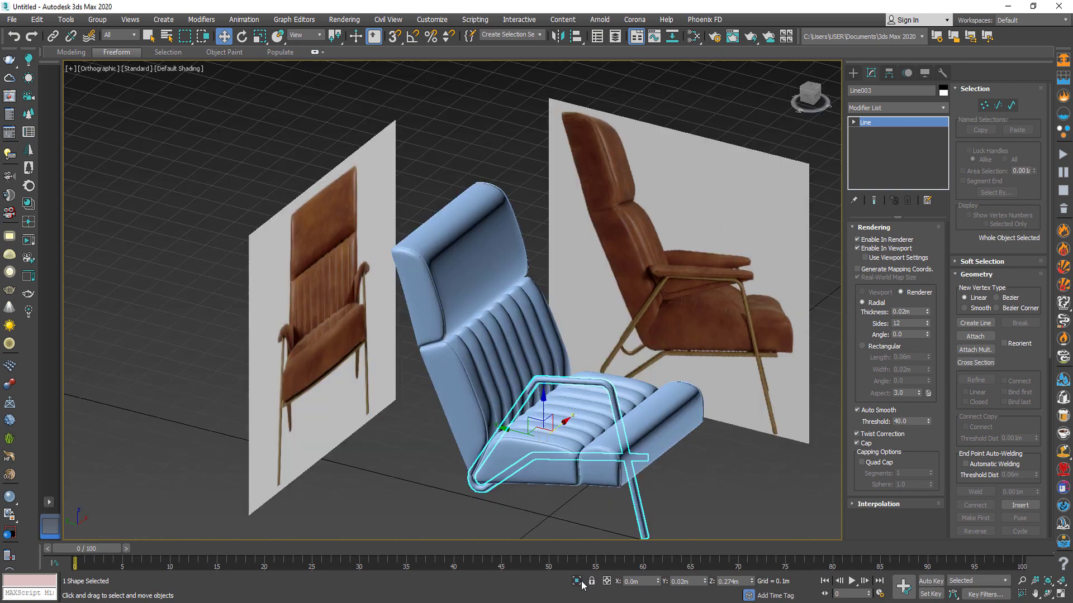
mouse_move(581, 425)
middle_mouse_down("alt")
mouse_move(583, 417)
mouse_move(585, 430)
middle_mouse_up("alt")
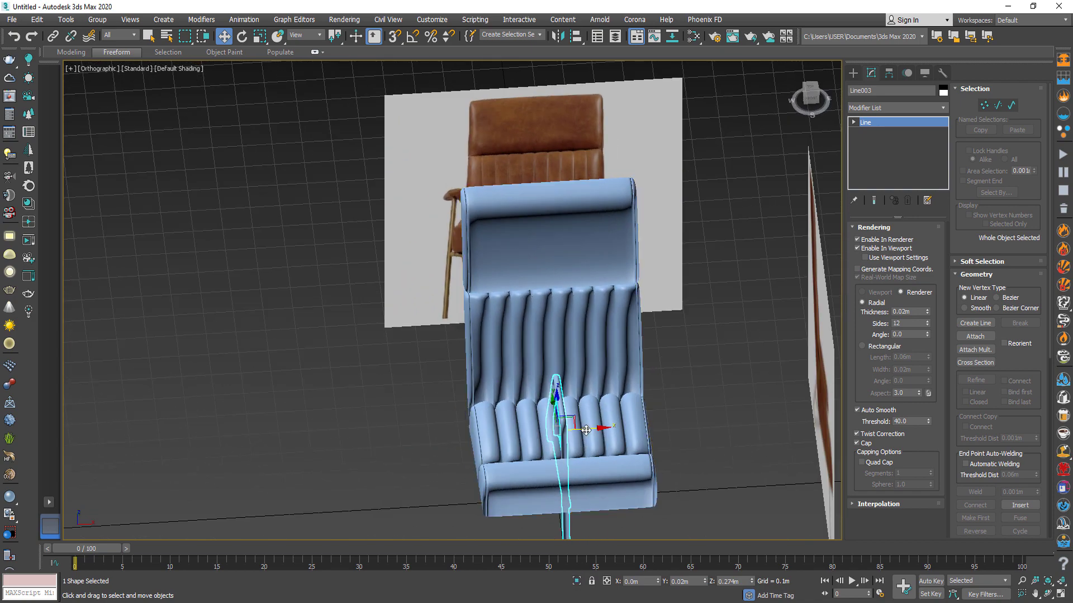
- Isolate the tubular frame with the front reference image plane and show them in the front view
left_click(665, 271, "ctrl")
key("alt+q")
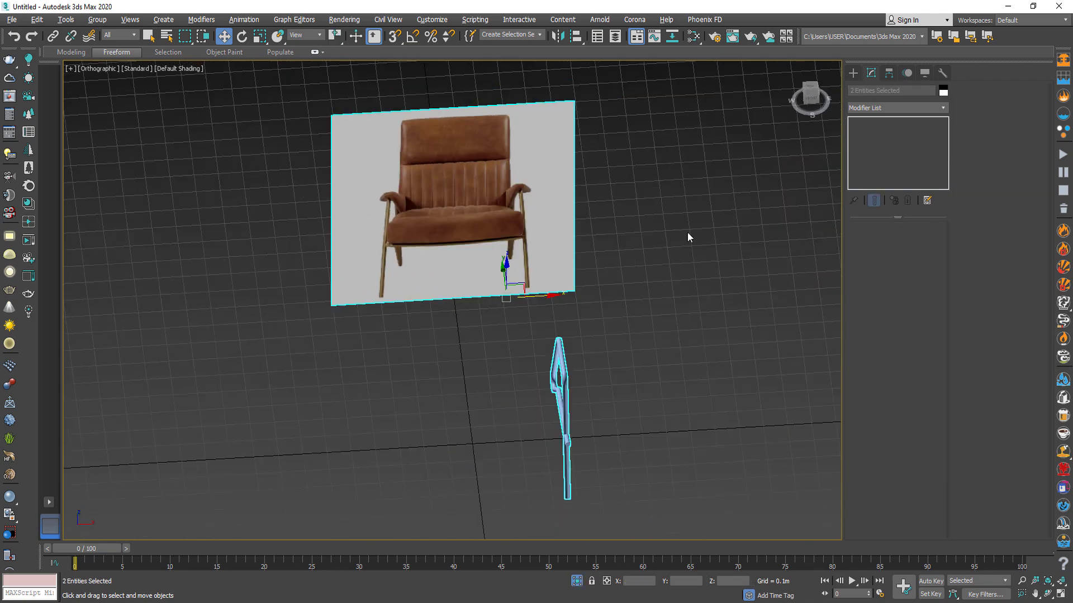
left_click(808, 100)
scroll(576, 329, "up", 6)
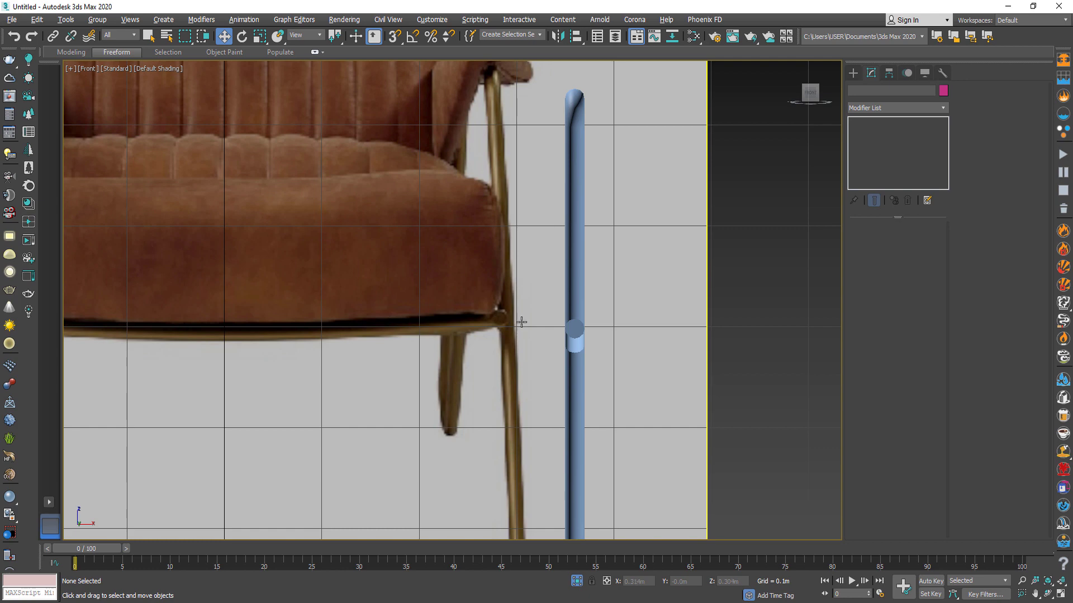
- Move the tubular frame's lower front-leg vertices sideways in the front view to match the splay of the reference leg
left_click(579, 330)
left_click(984, 105)
left_click(575, 338)
middle_click_drag(576, 338, 586, 401, "alt")
left_click_drag(586, 401, 506, 385)
left_click(813, 99)
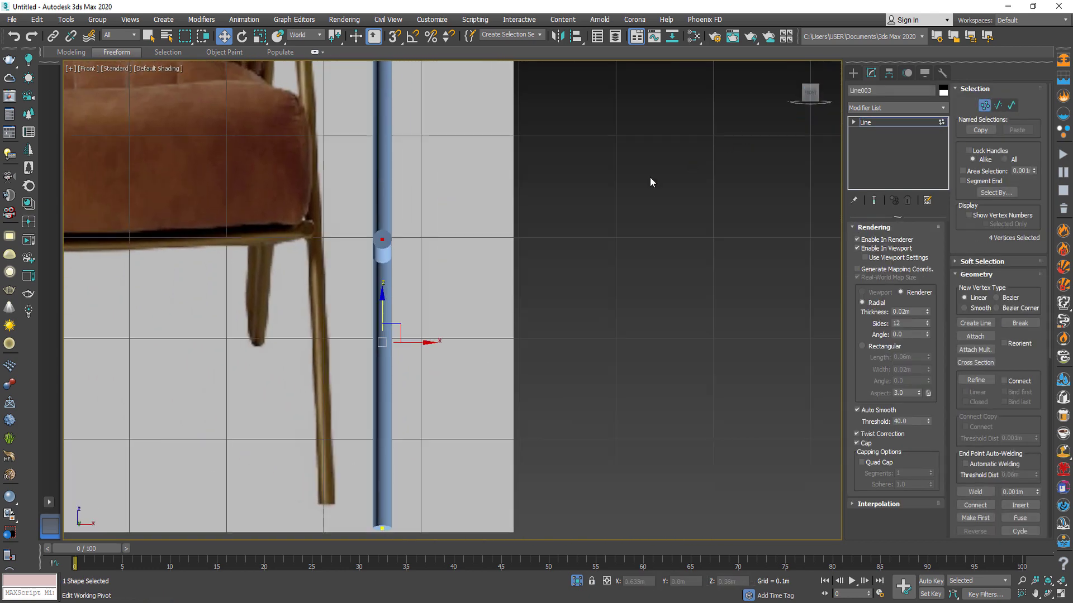
left_click_drag(388, 374, 368, 375)
middle_click_drag(367, 375, 431, 400, "alt")
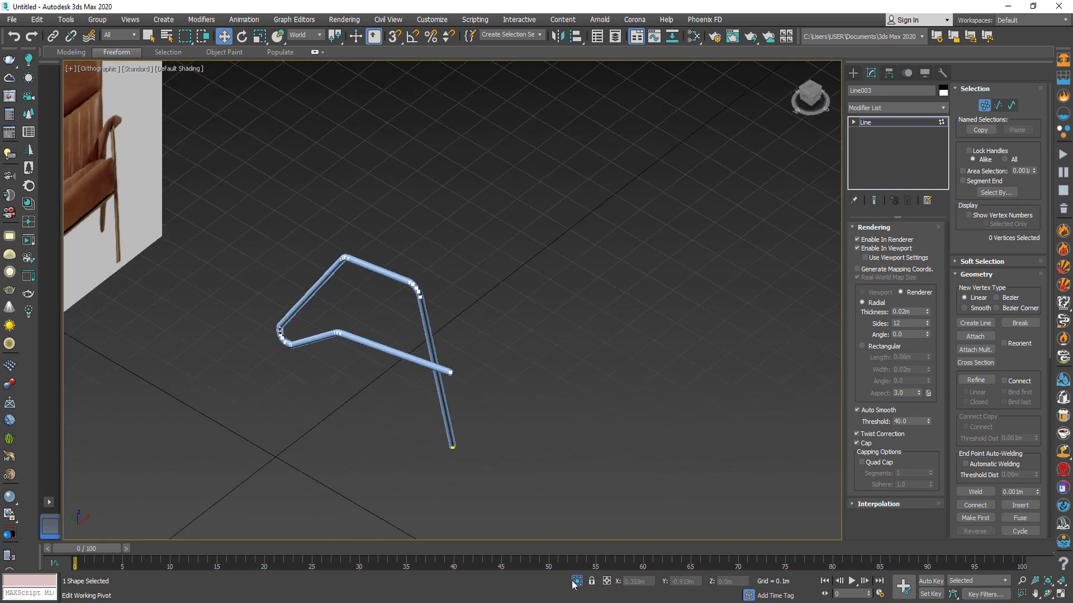
- End isolation, then isolate the tubular frame with the side reference image plane and show the armrest area in the left view
left_click(576, 580)
middle_click_drag(565, 414, 736, 337, "alt")
left_click(736, 337)
scroll(660, 409, "up", 2)
middle_click_drag(660, 409, 592, 335, "alt")
left_click(551, 383)
left_click(609, 327, "ctrl")
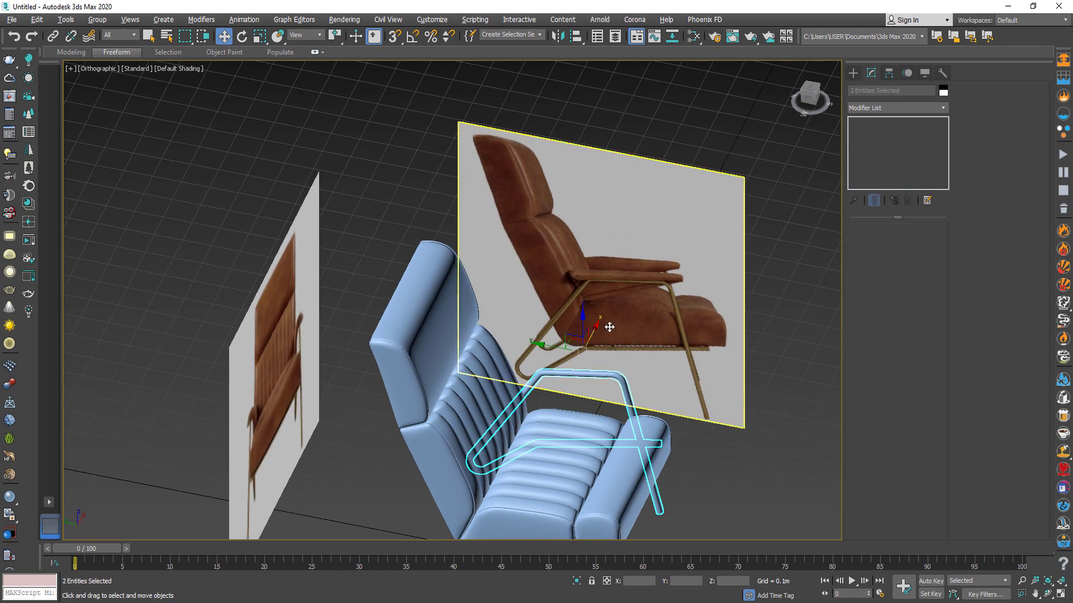
key("alt+q")
key("ctrl+d")
key("l")
scroll(515, 298, "up", 5)
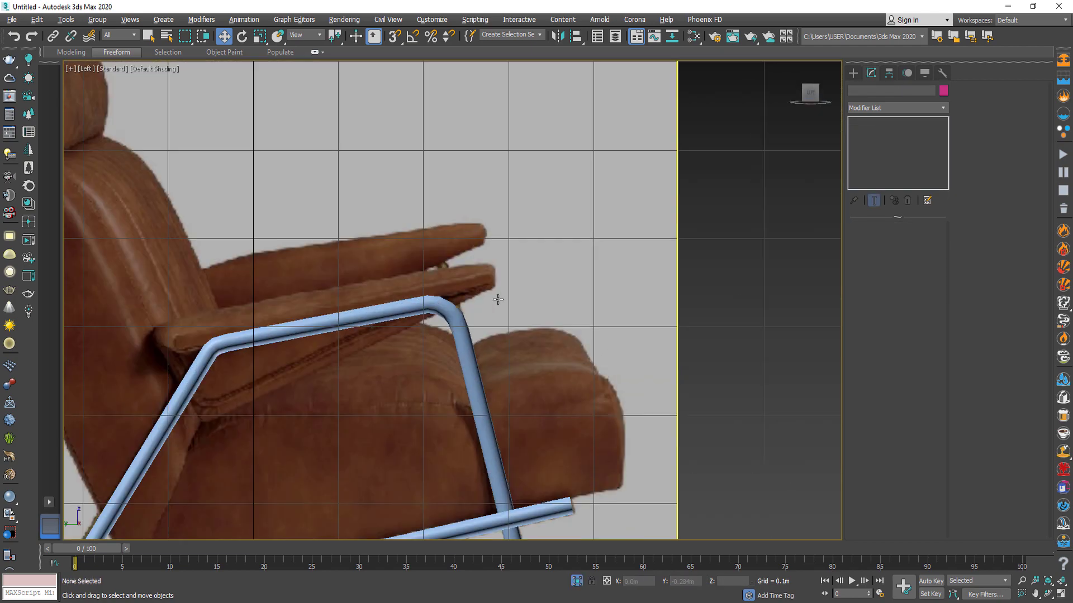
middle_click_drag(488, 270, 580, 239)
- Create a box about 0.372 m by 0.032 m and 0.018 m thick along the armrest in the left view
left_click(853, 72)
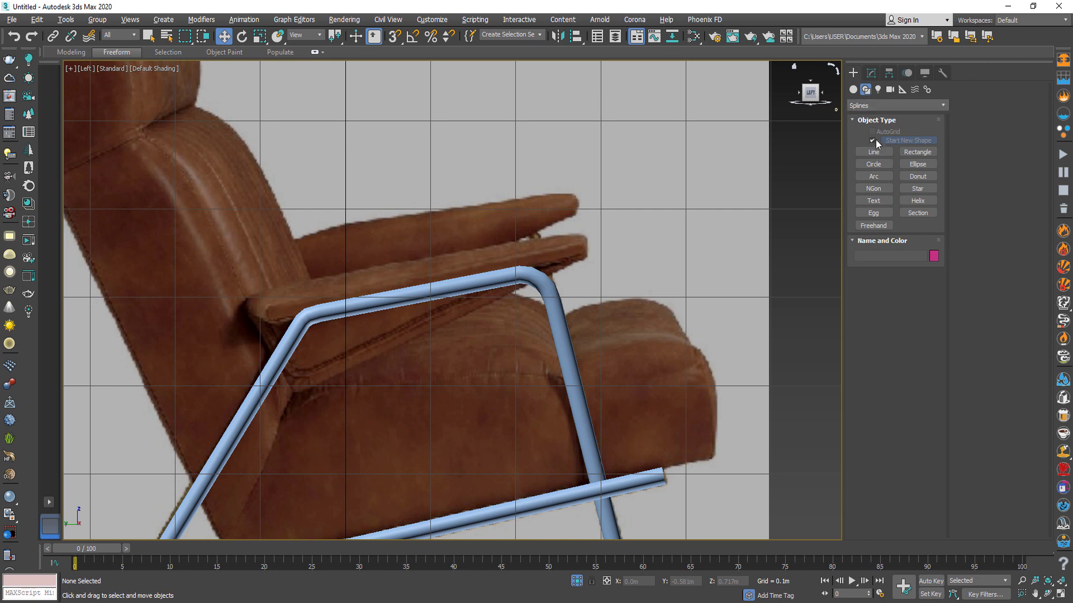
left_click(853, 90)
left_click(873, 143)
middle_click_drag(637, 229, 715, 199)
left_click_drag(658, 201, 334, 238)
left_click(358, 229)
middle_click_drag(358, 229, 666, 227, "alt")
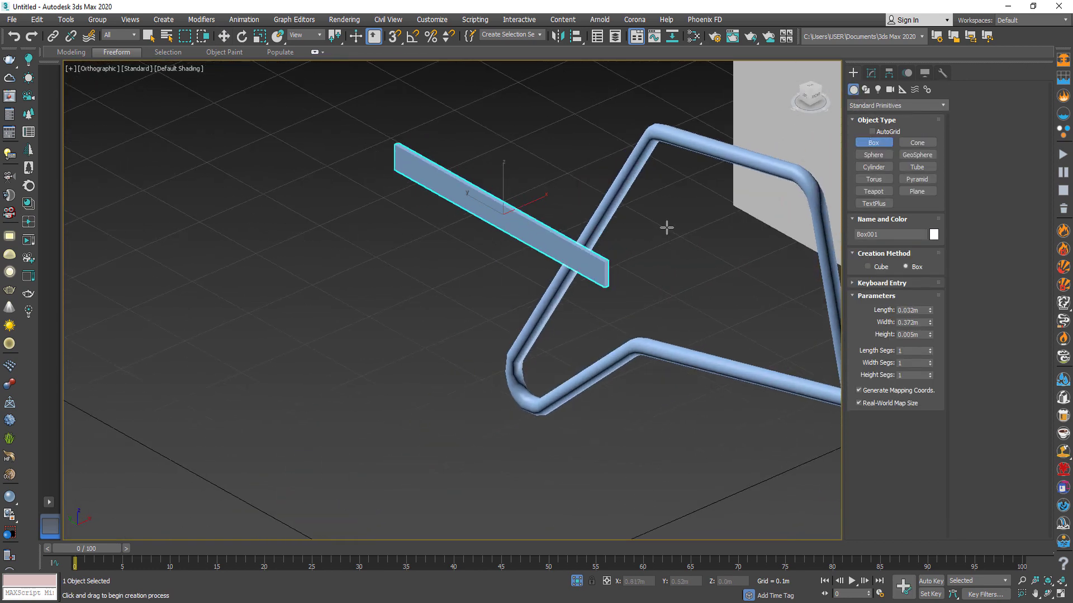
left_click(758, 195)
right_click(642, 242)
- Convert the new armrest box to an Editable Poly
middle_click_drag(642, 241, 447, 311, "alt")
right_click(447, 311)
mouse_move(502, 430)
left_click(574, 433)
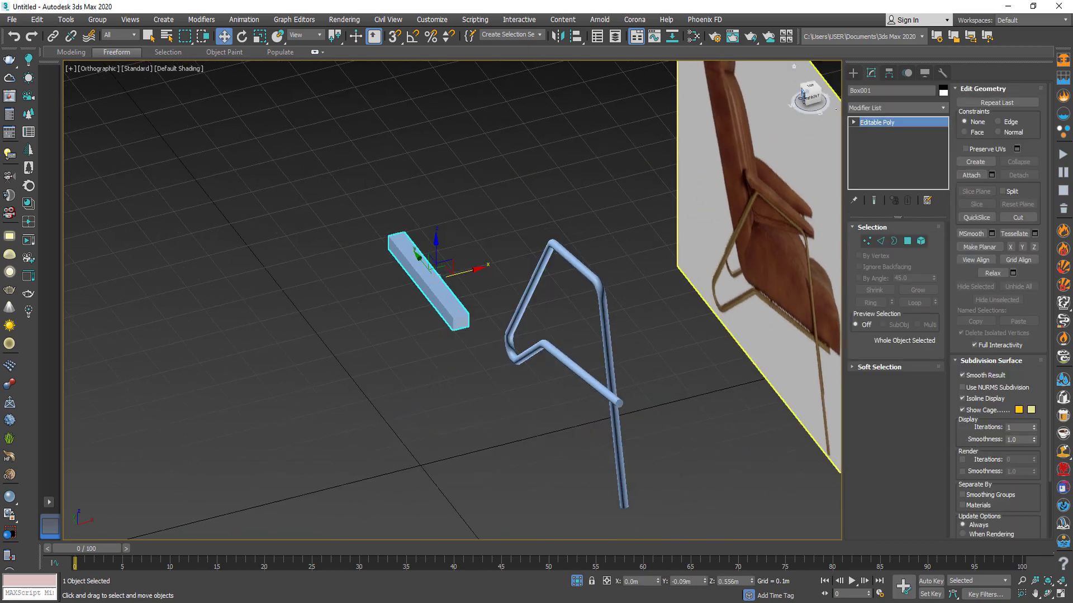
- Reposition the box's corner vertices in the left view to form a tapered side panel following the armrest, with its upper edge below the pad's top
key("l")
scroll(742, 133, "up", 5)
key("1")
left_click_drag(369, 154, 411, 354)
scroll(406, 178, "up", 3)
scroll(615, 226, "up", 2)
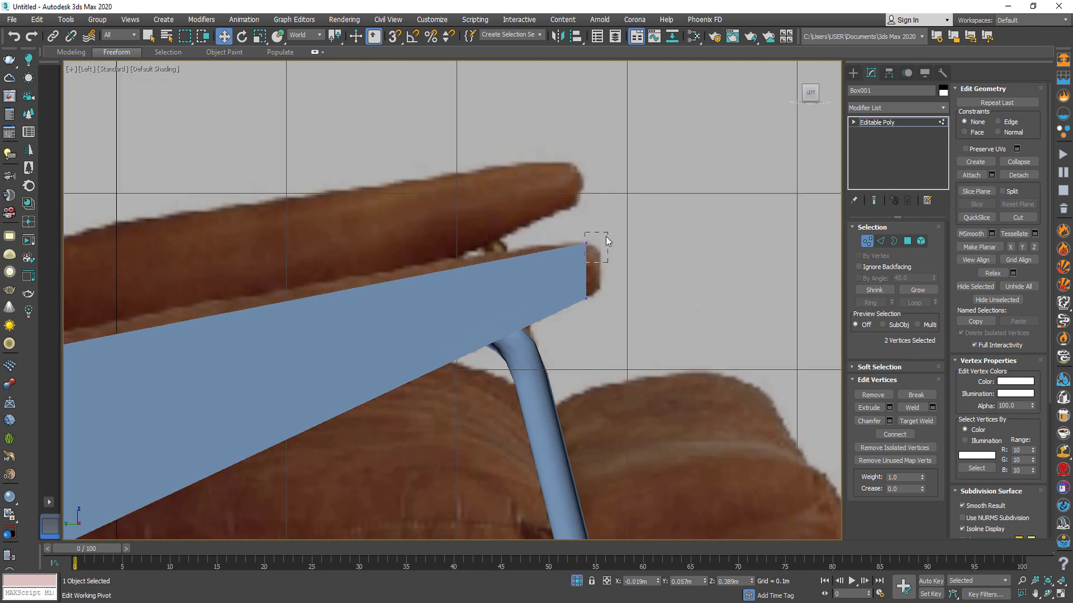
left_click_drag(573, 229, 600, 251)
scroll(776, 217, "down", 2)
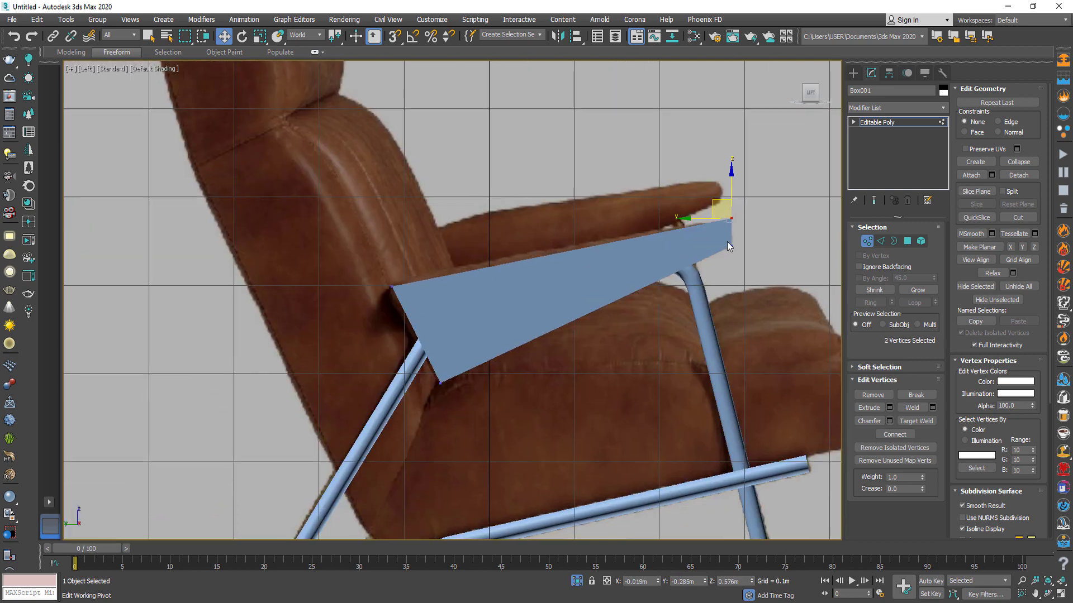
scroll(503, 215, "up", 2)
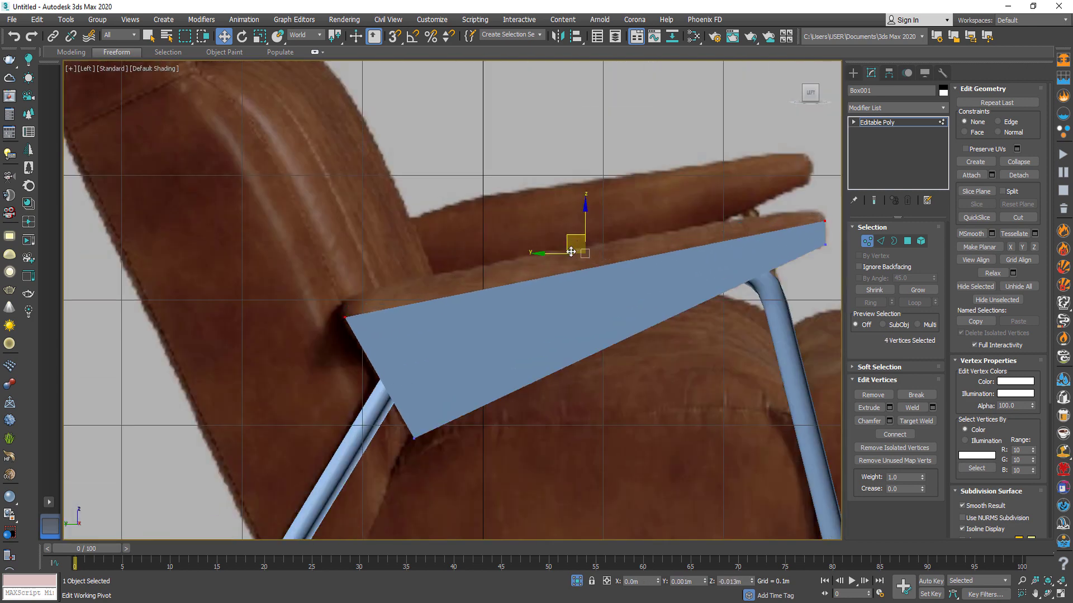
scroll(578, 251, "down", 2)
- Select the armrest panel's long upper polygon and extrude it upward
left_click(907, 241)
middle_click_drag(761, 247, 735, 285, "alt")
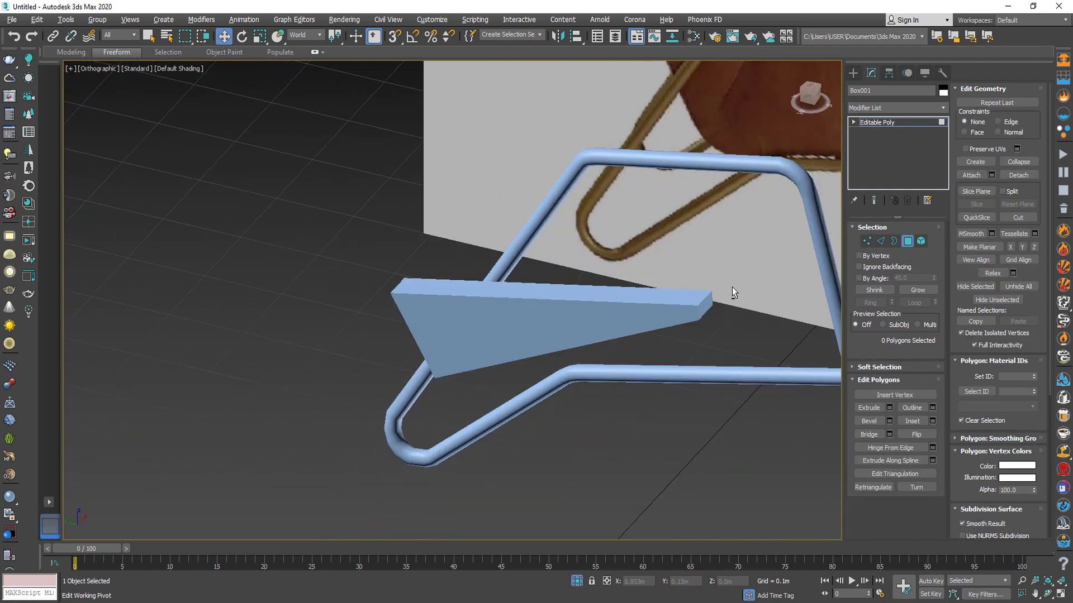
left_click(667, 312)
middle_click_drag(667, 313, 670, 345, "alt")
left_click(609, 322)
scroll(714, 353, "up", 5)
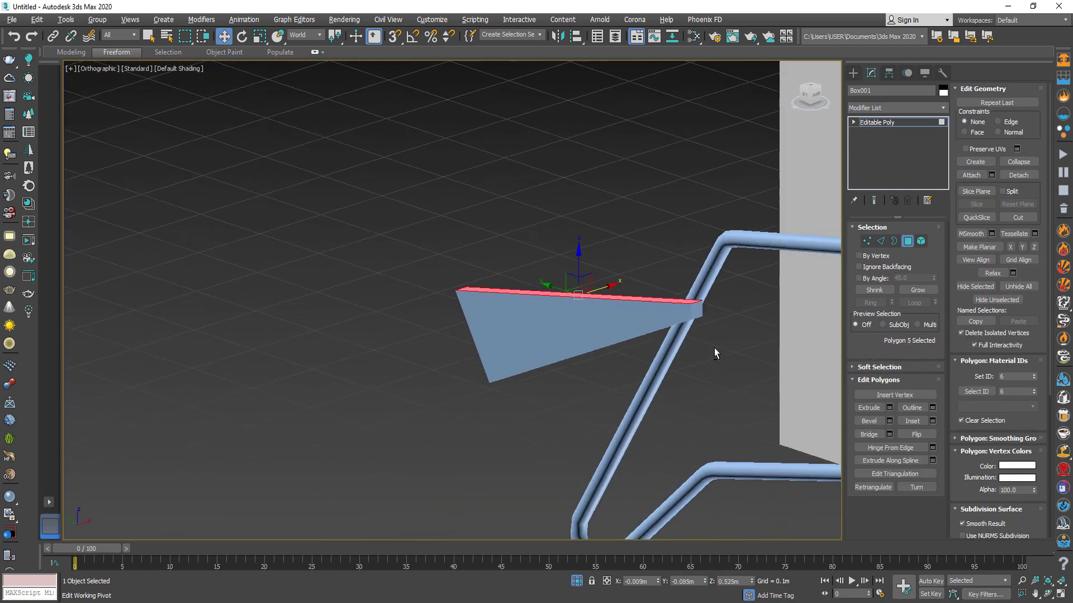
left_click(890, 408)
left_click(457, 339)
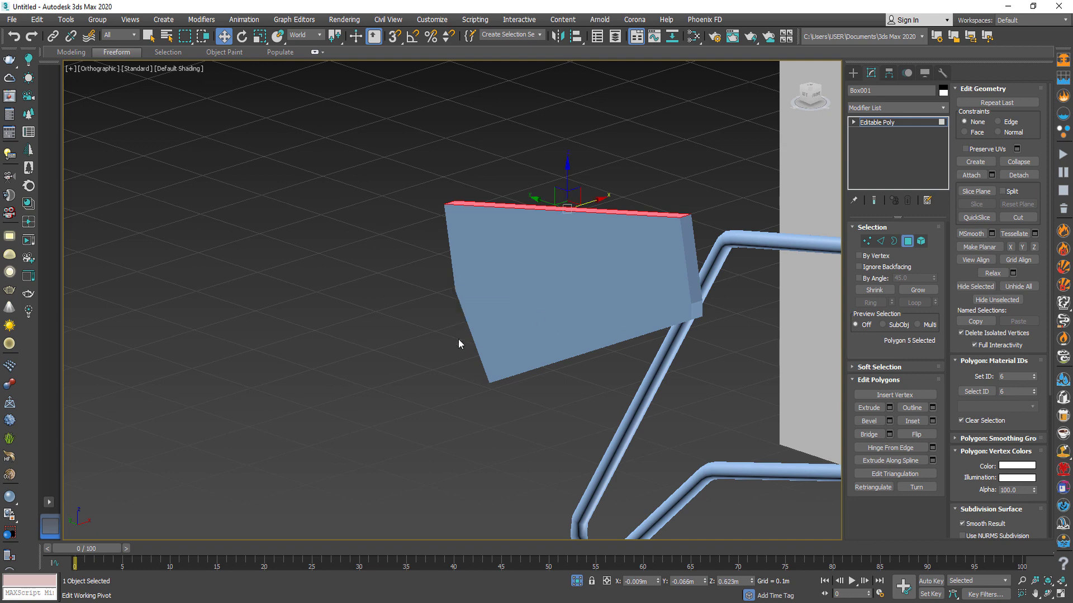
- Lower the extruded upper polygon in the left view to the top edge of the reference armrest and leave polygon editing
key("l")
left_click_drag(525, 166, 535, 245)
left_click(908, 249)
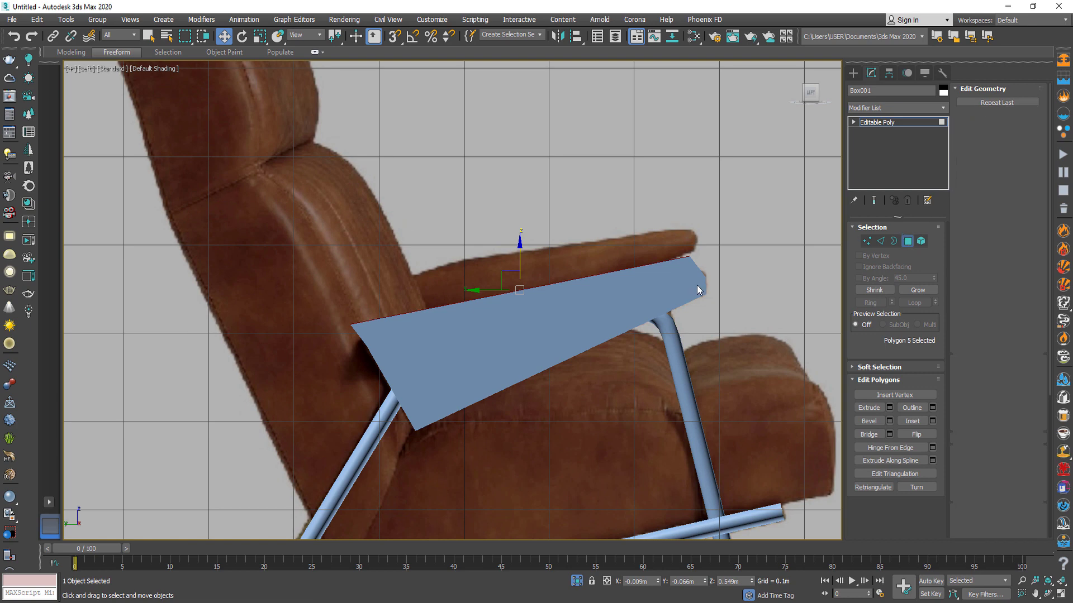
- Turn on See-Through display for the armrest in its object properties, with display properties set by object
right_click(680, 288)
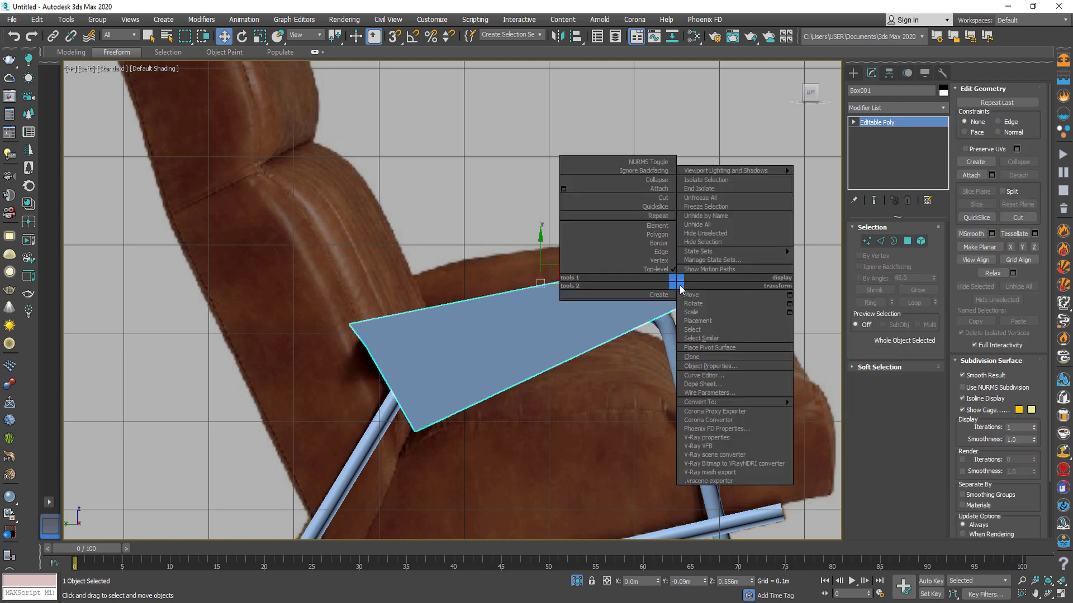
left_click(707, 366)
left_click(503, 318)
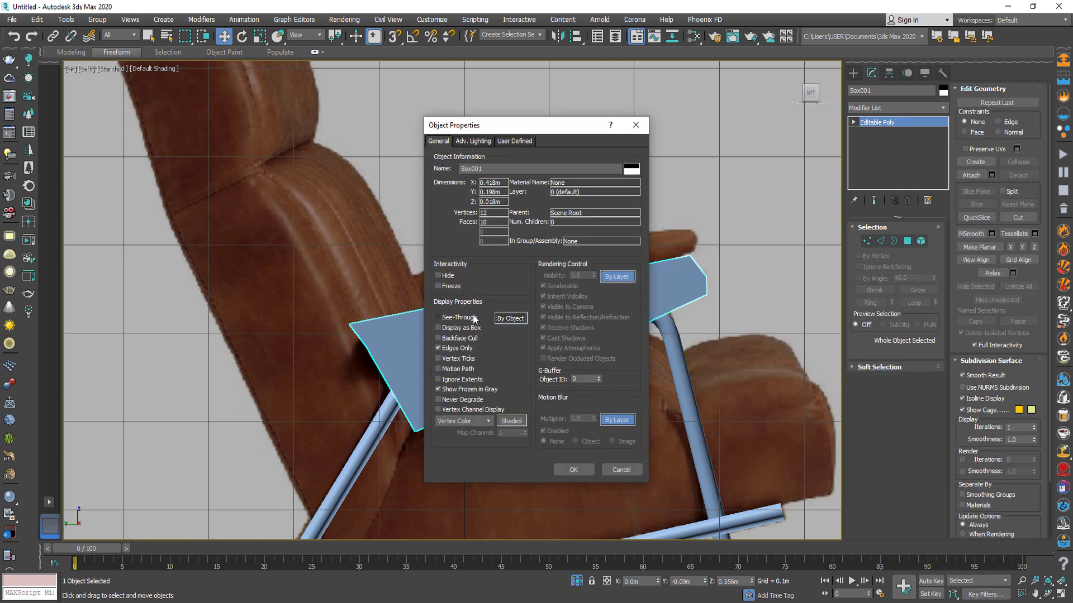
left_click(581, 468)
- Adjust the armrest's upper front and upper rear corner vertices in the left view to fit the reference armrest outline
scroll(653, 243, "up", 3)
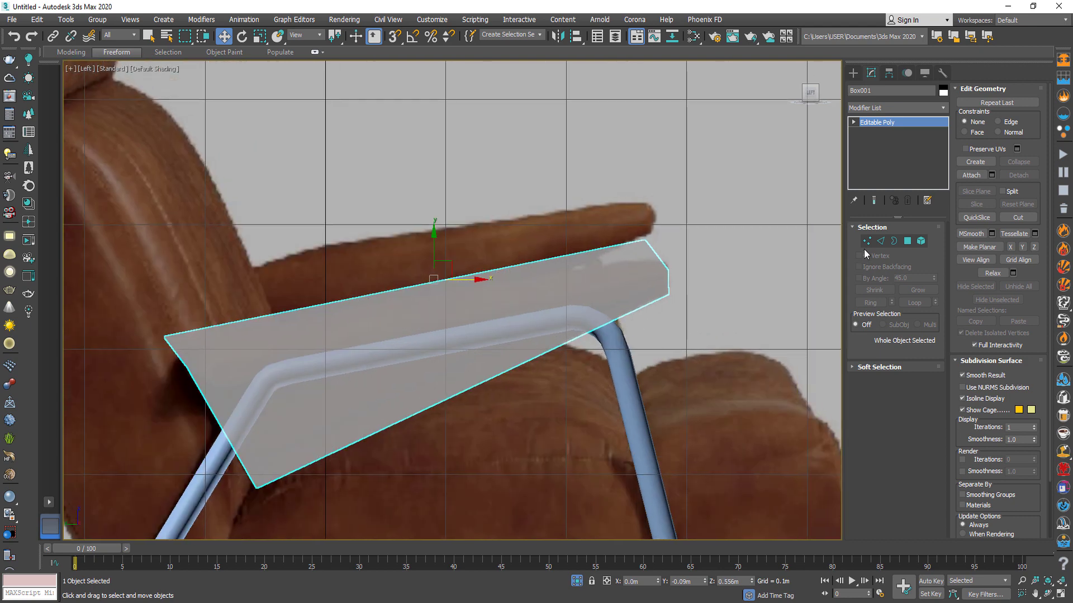
left_click(866, 241)
scroll(678, 254, "up", 3)
scroll(678, 255, "up", 2)
scroll(570, 214, "down", 4)
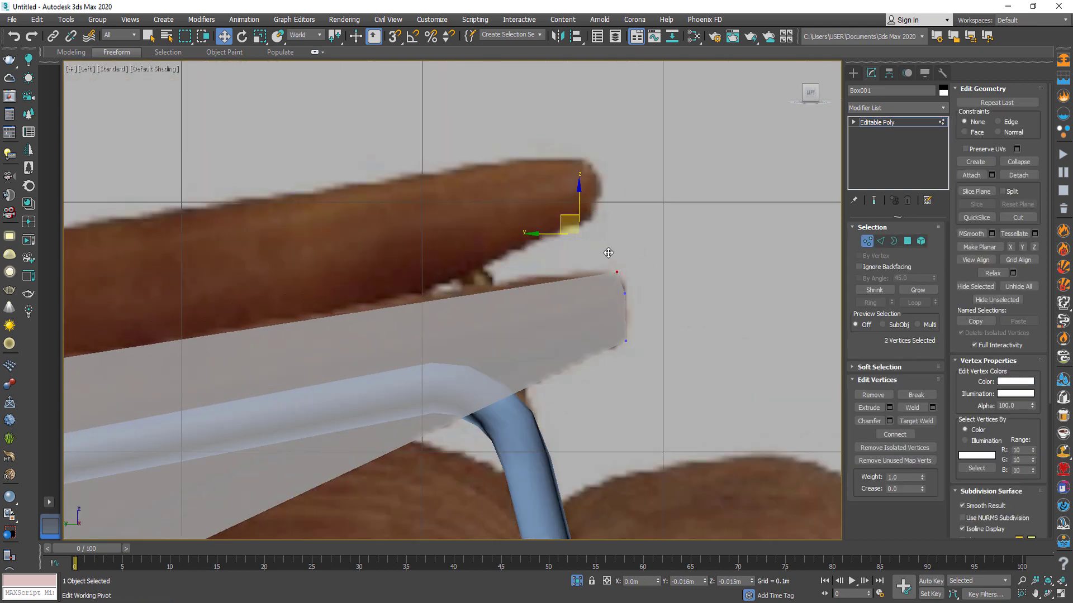
scroll(355, 309, "up", 4)
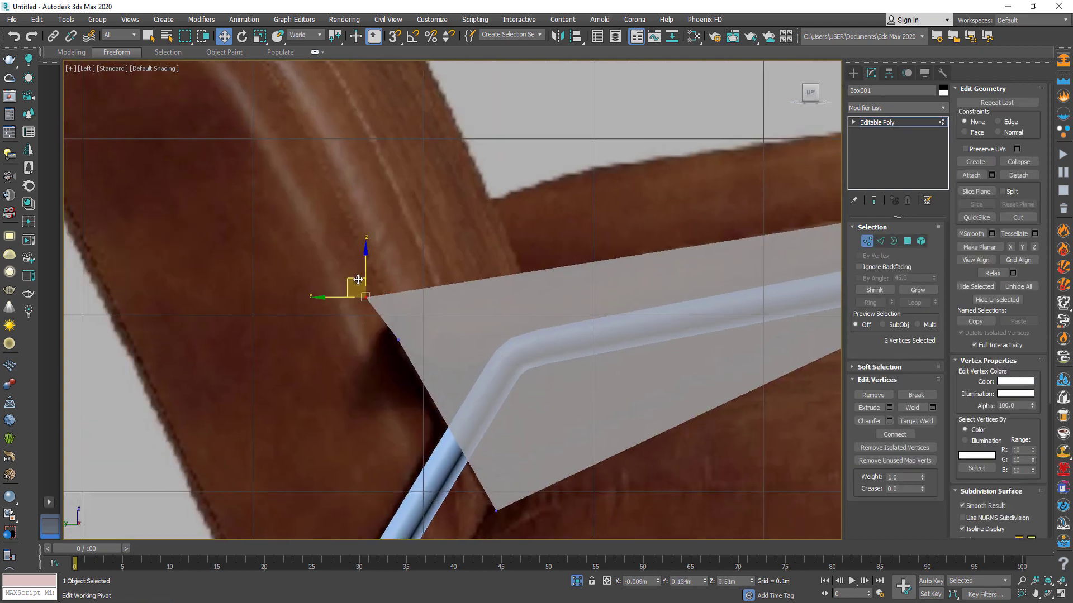